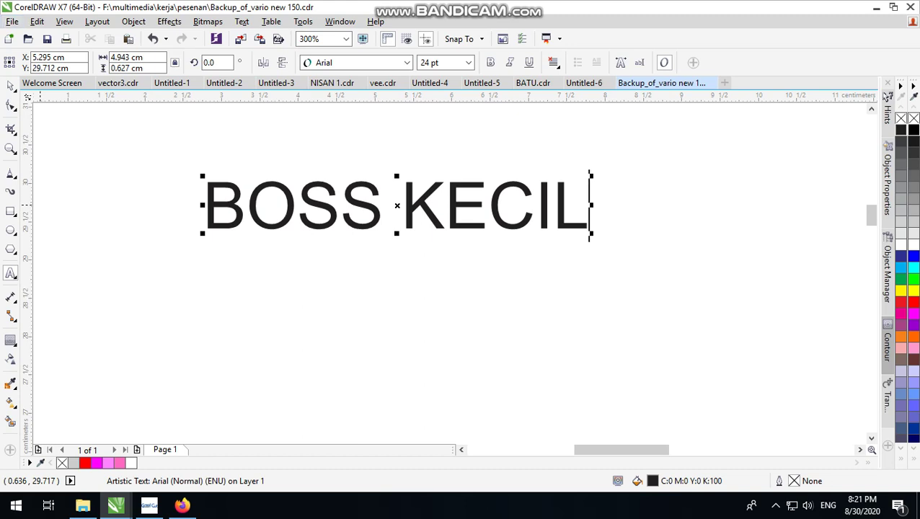
Set the font of the BOSS KECIL text to NFL RedZone.
{"action": "left_click", "coordinate": [356, 61]}
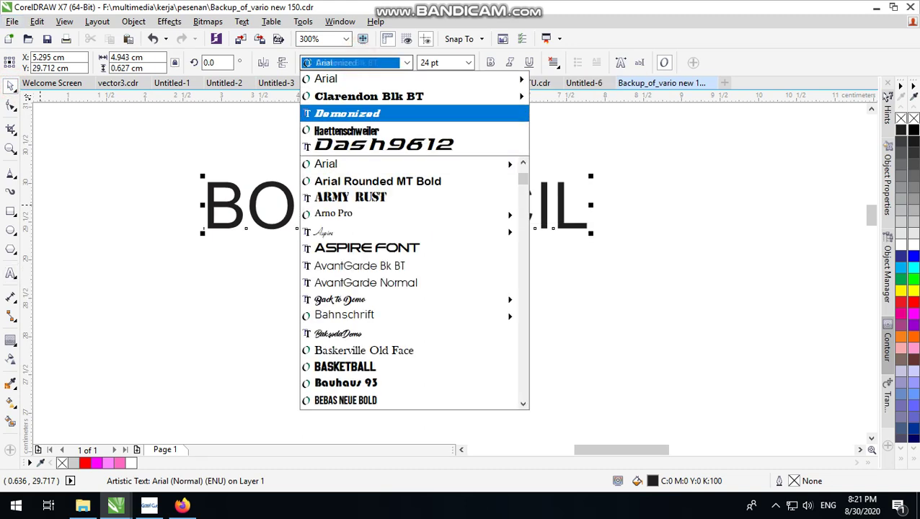
{"action": "mouse_move", "coordinate": [307, 165]}
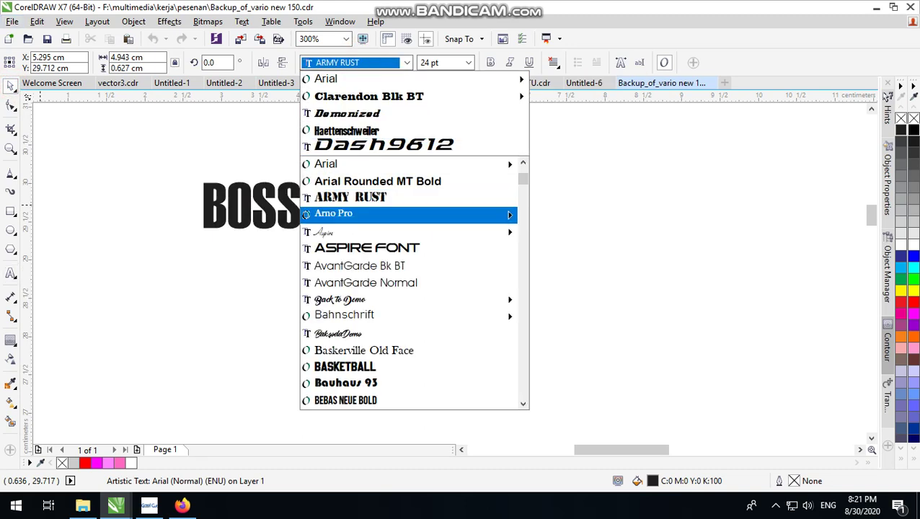
{"action": "scroll", "coordinate": [310, 216], "scroll_direction": "down", "scroll_amount": 8}
{"action": "mouse_move", "coordinate": [310, 257]}
{"action": "scroll", "coordinate": [307, 258], "scroll_direction": "down", "scroll_amount": 7}
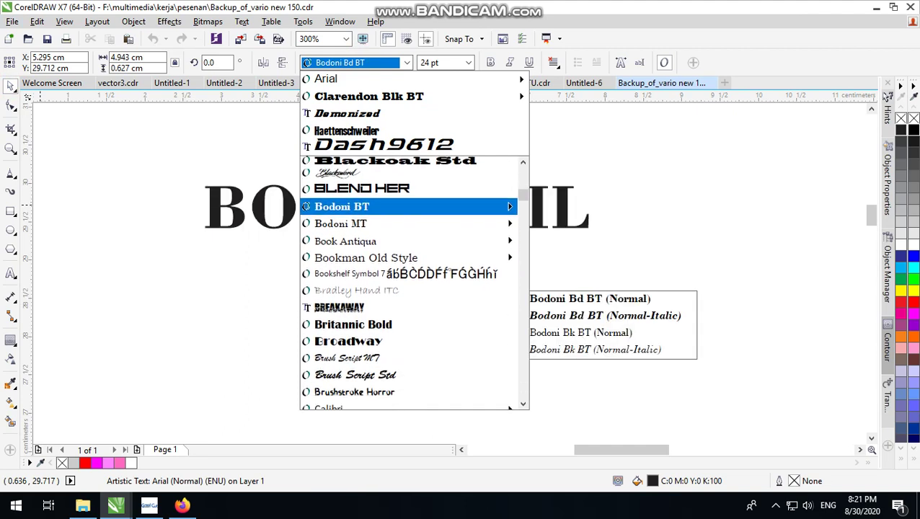
{"action": "scroll", "coordinate": [307, 299], "scroll_direction": "down", "scroll_amount": 7}
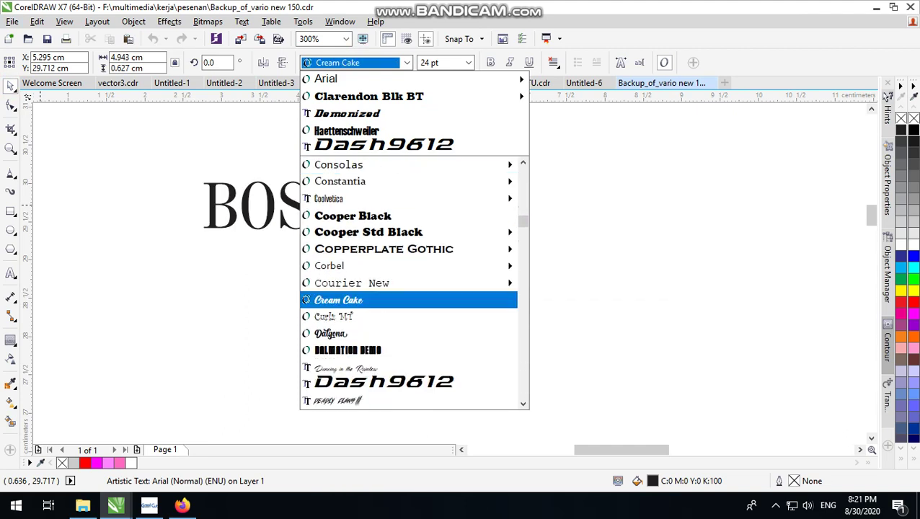
{"action": "scroll", "coordinate": [306, 299], "scroll_direction": "down", "scroll_amount": 7}
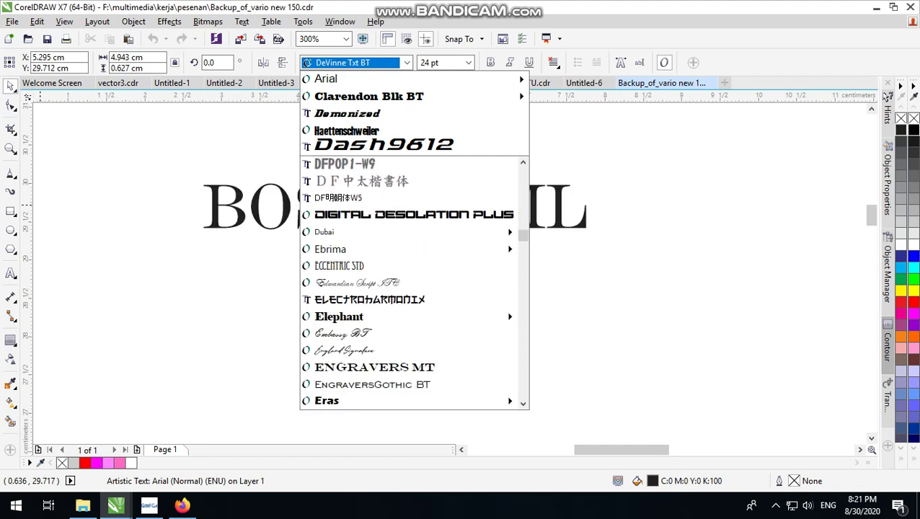
{"action": "scroll", "coordinate": [306, 299], "scroll_direction": "down", "scroll_amount": 7}
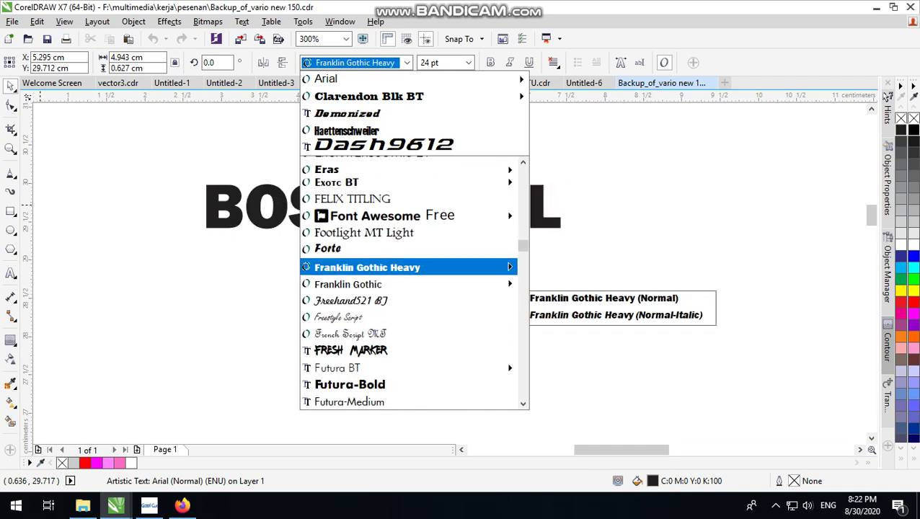
{"action": "scroll", "coordinate": [306, 267], "scroll_direction": "down", "scroll_amount": 6}
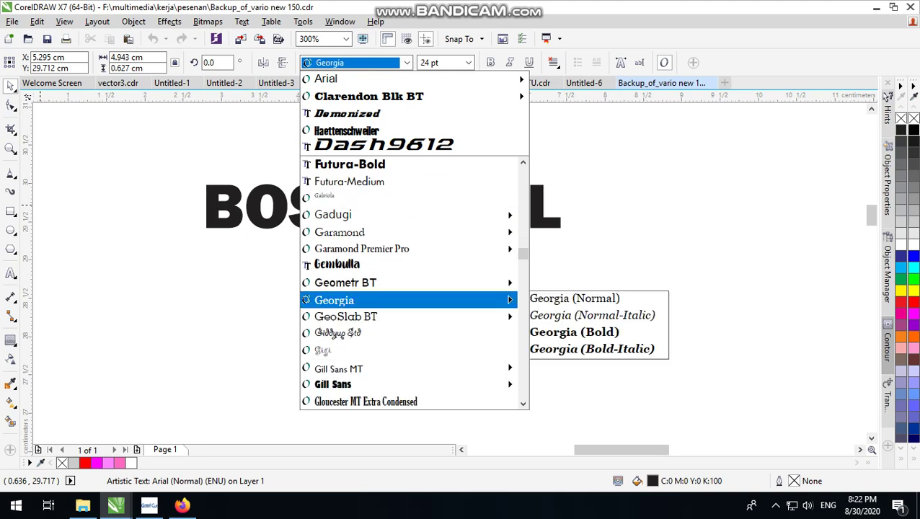
{"action": "scroll", "coordinate": [408, 281], "scroll_direction": "down", "scroll_amount": 11}
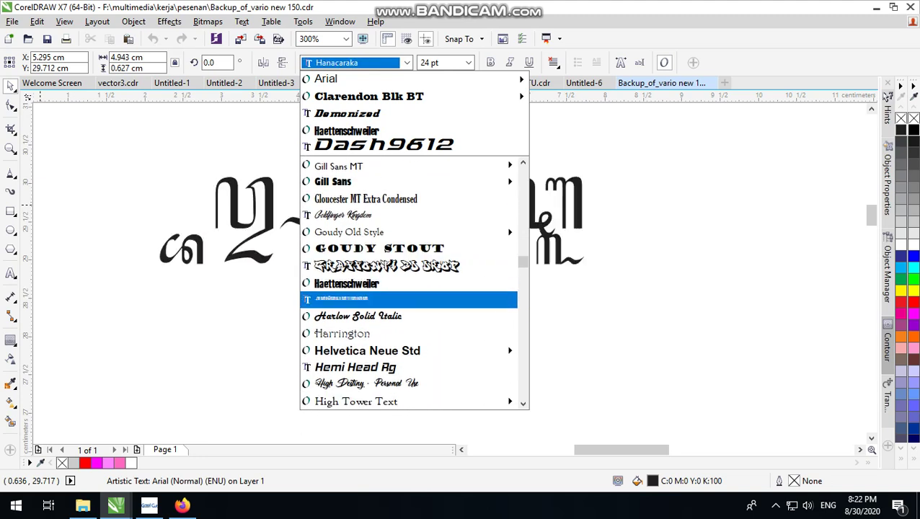
{"action": "scroll", "coordinate": [409, 281], "scroll_direction": "down", "scroll_amount": 14}
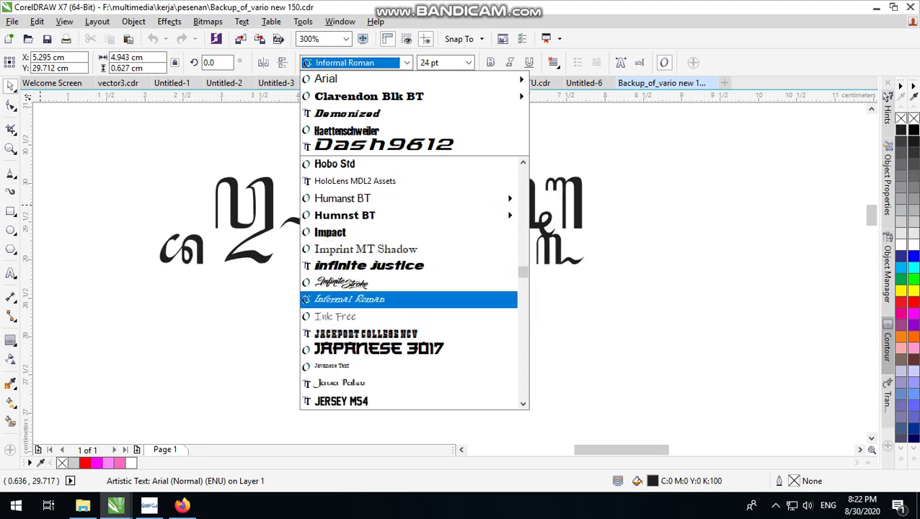
{"action": "scroll", "coordinate": [408, 281], "scroll_direction": "down", "scroll_amount": 9}
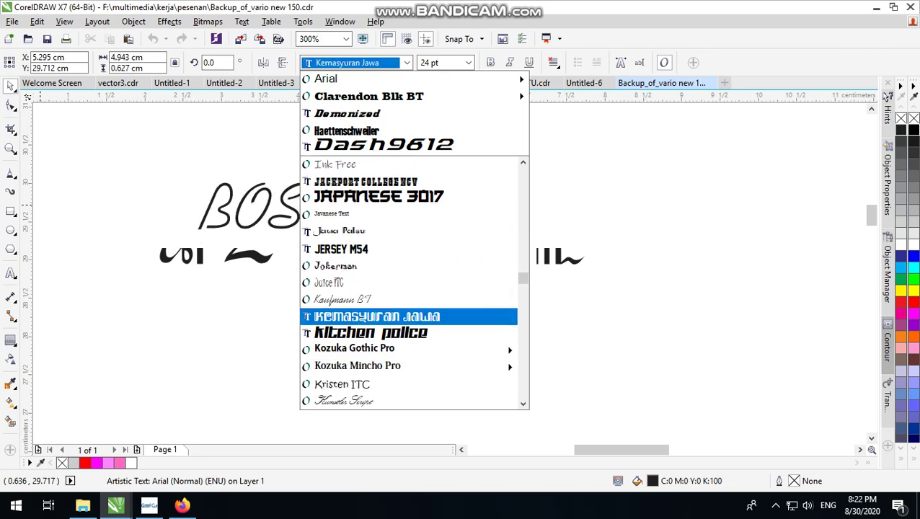
{"action": "scroll", "coordinate": [408, 281], "scroll_direction": "down", "scroll_amount": 11}
{"action": "scroll", "coordinate": [408, 281], "scroll_direction": "up", "scroll_amount": 6}
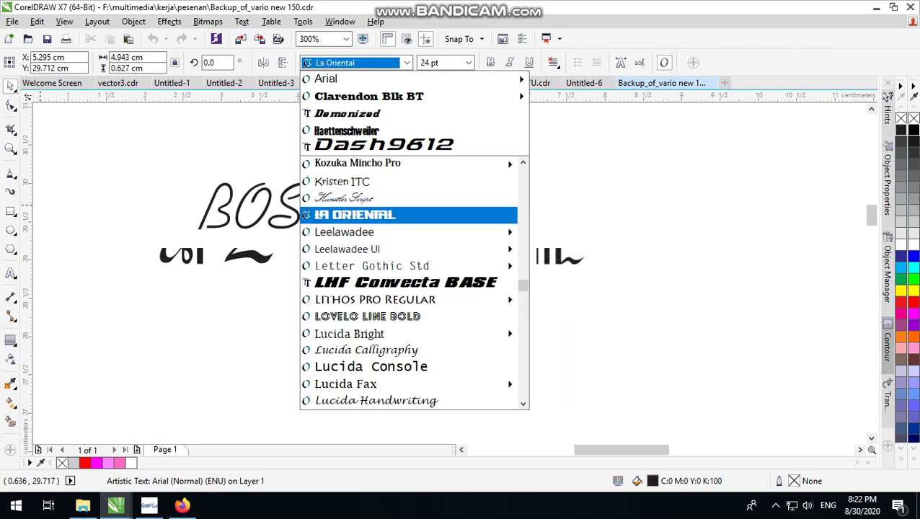
{"action": "scroll", "coordinate": [408, 281], "scroll_direction": "down", "scroll_amount": 15}
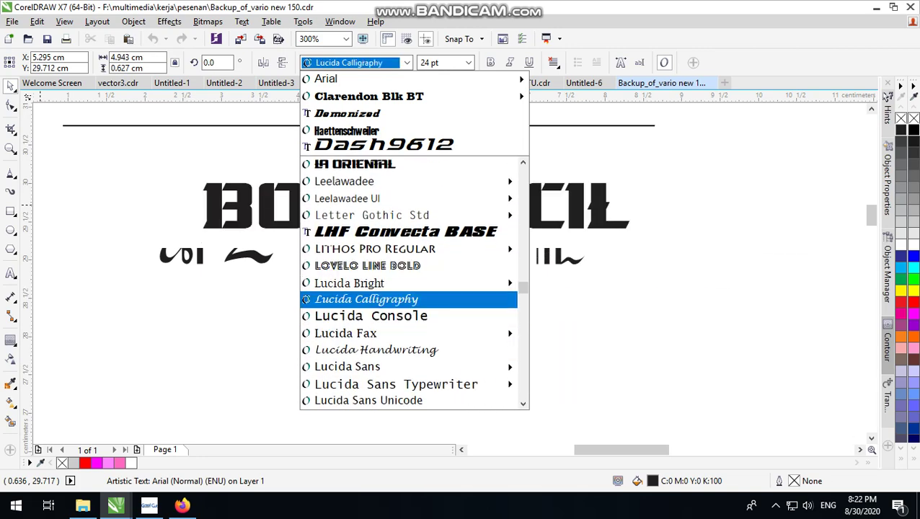
{"action": "scroll", "coordinate": [408, 316], "scroll_direction": "down", "scroll_amount": 3}
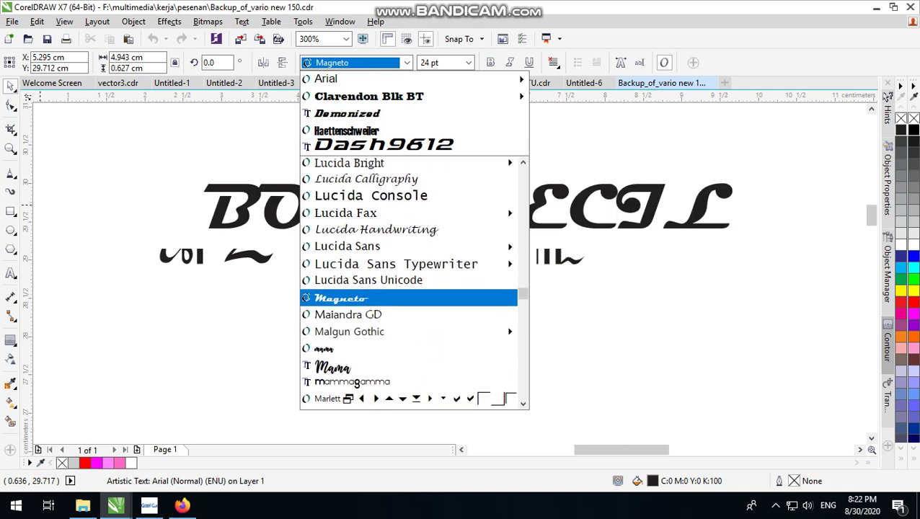
{"action": "scroll", "coordinate": [408, 316], "scroll_direction": "down", "scroll_amount": 1}
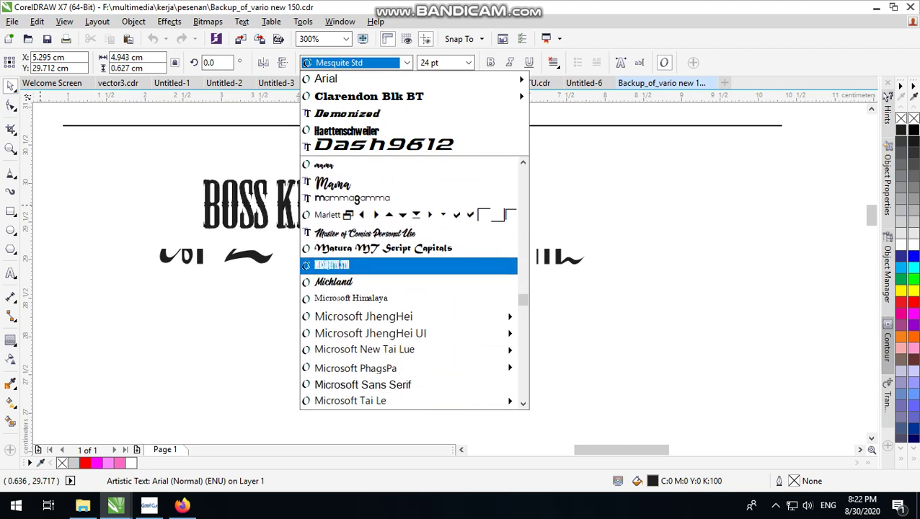
{"action": "scroll", "coordinate": [408, 281], "scroll_direction": "down", "scroll_amount": 4}
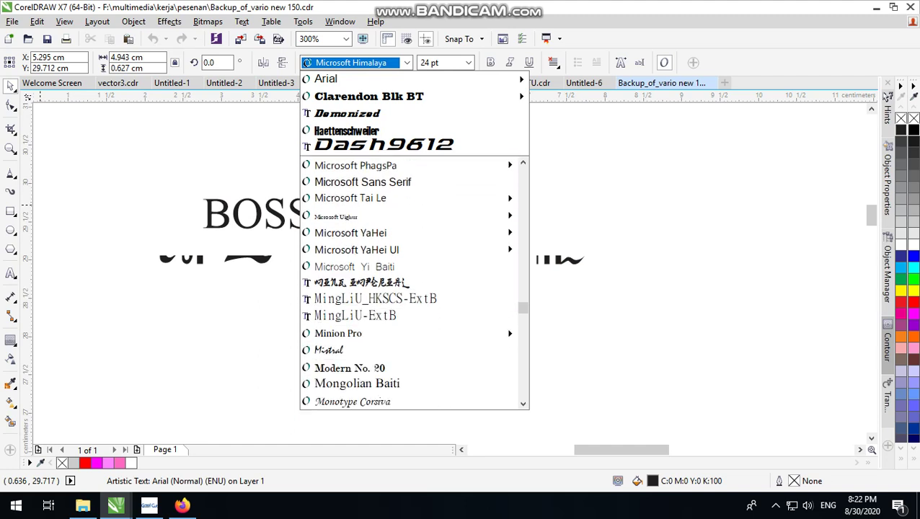
{"action": "scroll", "coordinate": [390, 302], "scroll_direction": "down", "scroll_amount": 6}
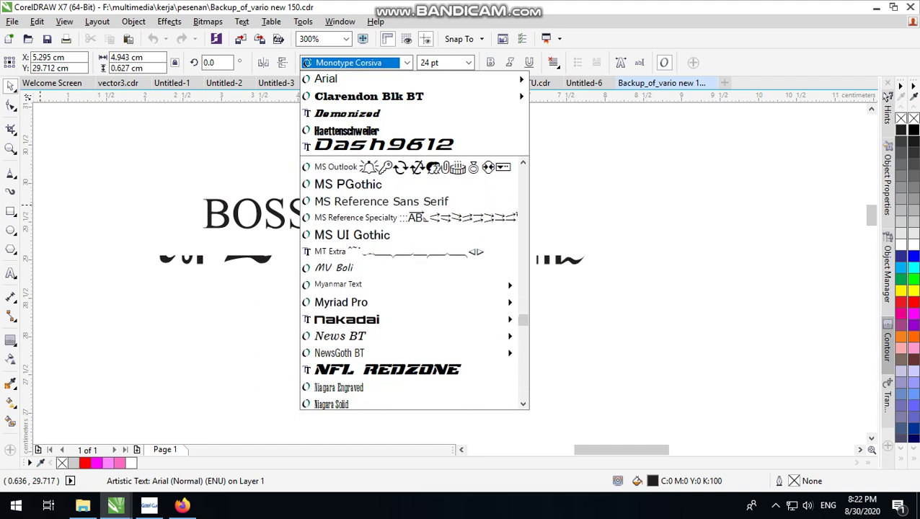
{"action": "mouse_move", "coordinate": [389, 302]}
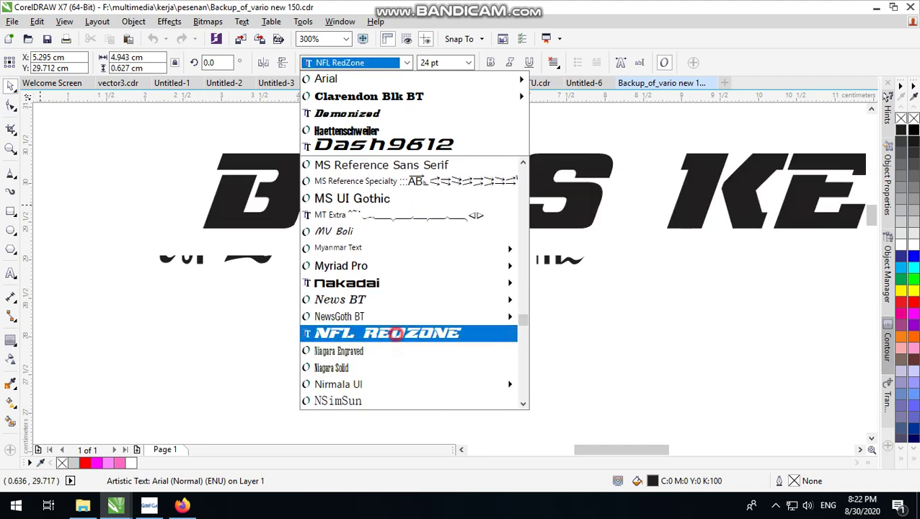
{"action": "left_click", "coordinate": [396, 333]}
{"action": "scroll", "coordinate": [396, 333], "scroll_direction": "down", "scroll_amount": 2}
{"action": "scroll", "coordinate": [417, 294], "scroll_direction": "up", "scroll_amount": 1}
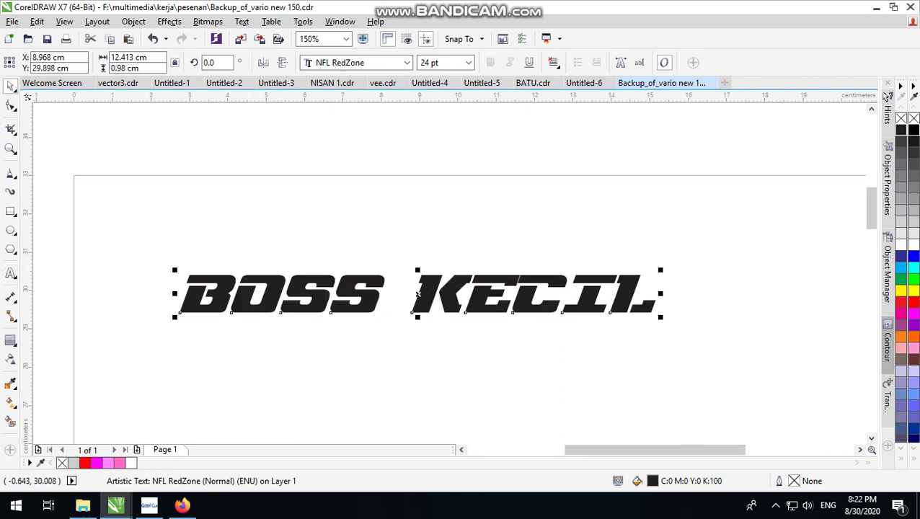
Move KECIL as a separate word beneath BOSS and set its font to Nakadai.
{"action": "left_click_drag", "start_coordinate": [523, 287], "coordinate": [345, 340]}
{"action": "left_click", "coordinate": [407, 63]}
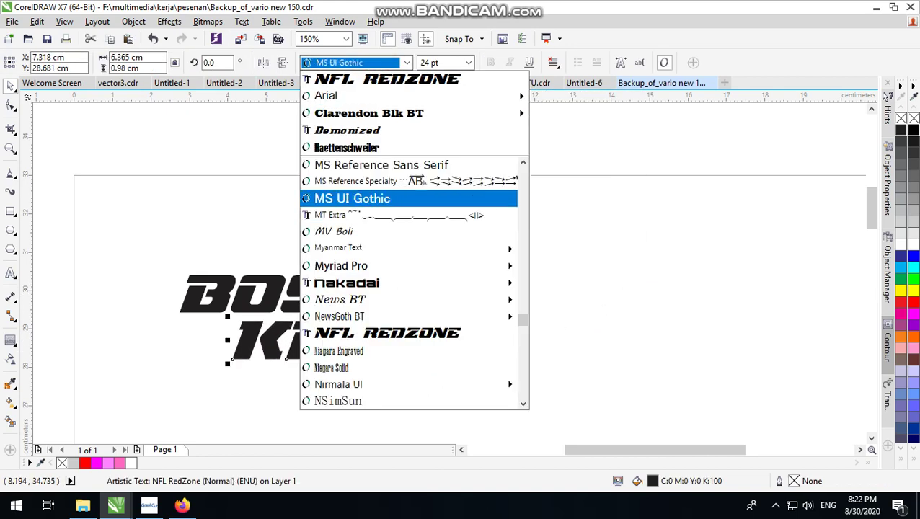
{"action": "mouse_move", "coordinate": [346, 283]}
{"action": "left_click", "coordinate": [387, 283]}
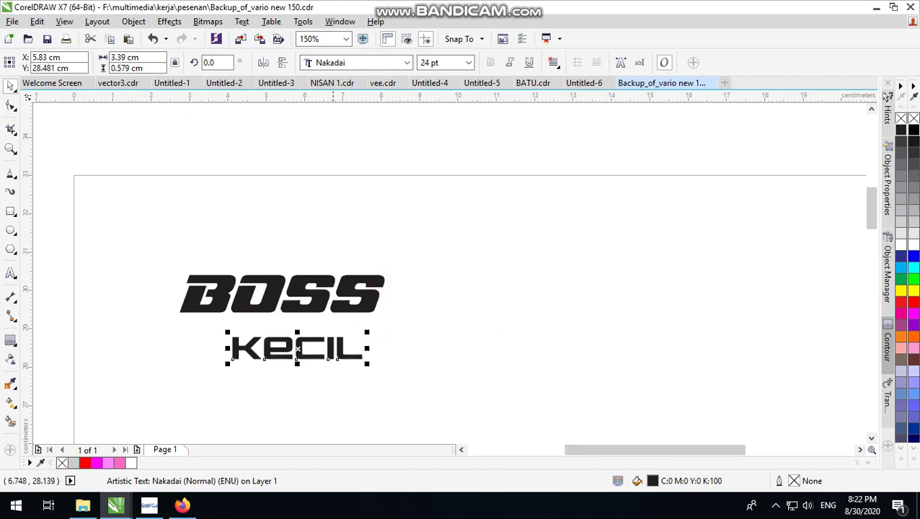
Change the font of the word KECIL to Optimus.
{"action": "left_click", "coordinate": [391, 66]}
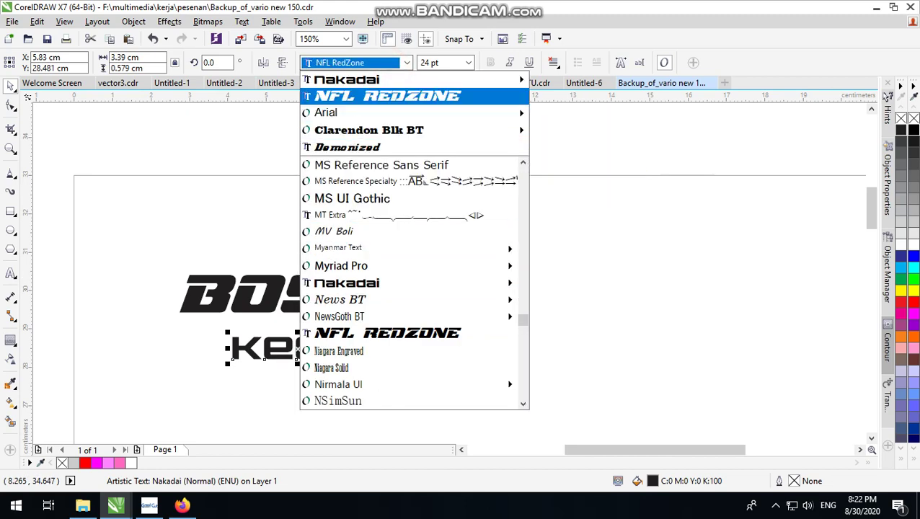
{"action": "mouse_move", "coordinate": [390, 129]}
{"action": "key", "text": "Down"}
{"action": "key", "text": "Down"}
{"action": "key", "text": "Down"}
{"action": "key", "text": "Down"}
{"action": "key", "text": "Down"}
{"action": "key", "text": "Down"}
{"action": "key", "text": "Down"}
{"action": "key", "text": "Down"}
{"action": "key", "text": "Down"}
{"action": "key", "text": "Down"}
{"action": "key", "text": "Down"}
{"action": "key", "text": "Down"}
{"action": "key", "text": "Down"}
{"action": "key", "text": "Down"}
{"action": "key", "text": "Down"}
{"action": "key", "text": "Down"}
{"action": "key", "text": "Down"}
{"action": "key", "text": "Down"}
{"action": "key", "text": "Down"}
{"action": "key", "text": "Down"}
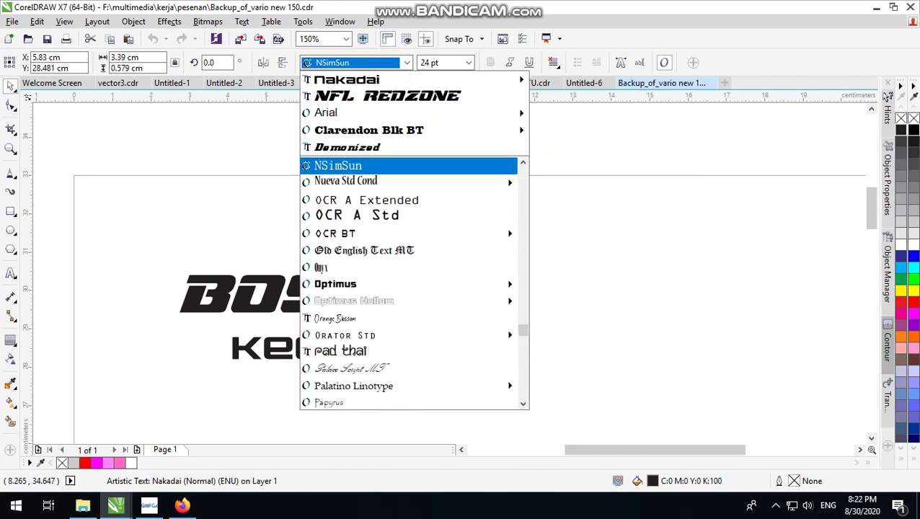
{"action": "scroll", "coordinate": [397, 260], "scroll_direction": "up", "scroll_amount": 2}
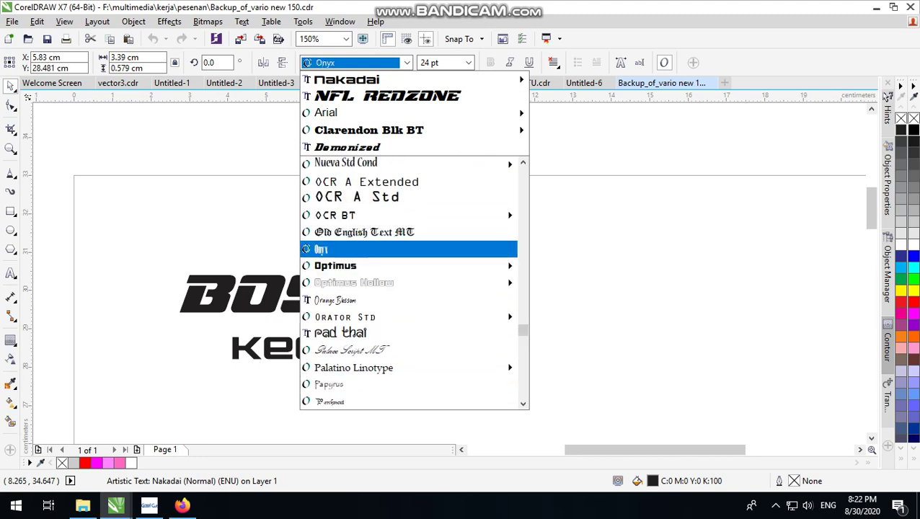
{"action": "left_click", "coordinate": [398, 272]}
Try the Qaranta font on the word KECIL.
{"action": "left_click", "coordinate": [382, 64]}
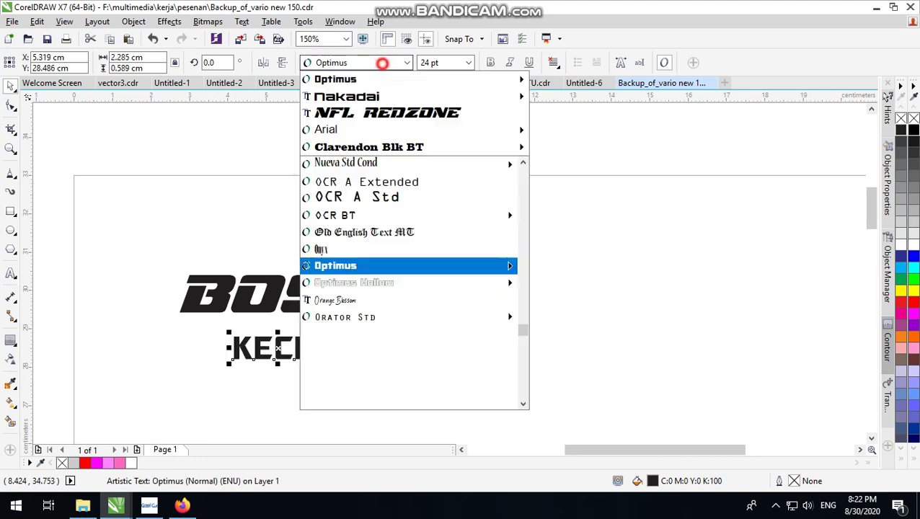
{"action": "scroll", "coordinate": [383, 375], "scroll_direction": "down", "scroll_amount": 4}
{"action": "key", "text": "Up"}
{"action": "key", "text": "Up"}
{"action": "key", "text": "Up"}
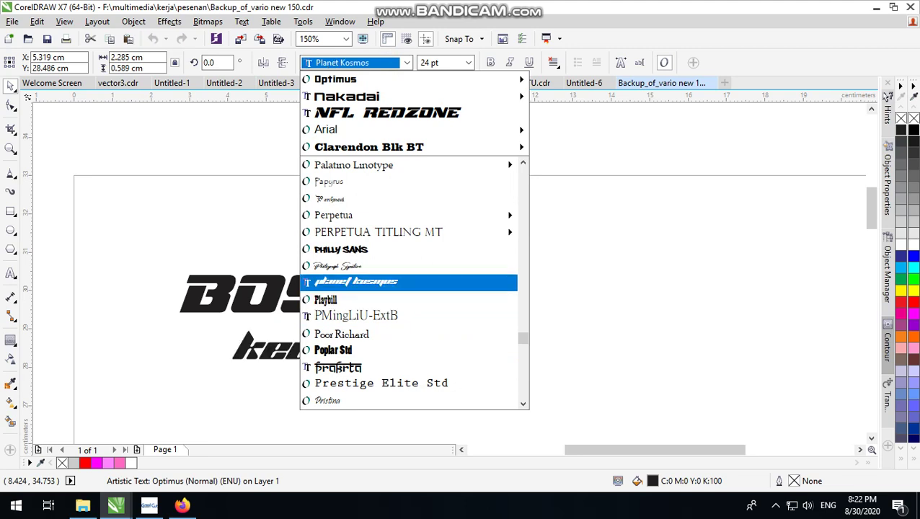
{"action": "key", "text": "Down"}
{"action": "key", "text": "Down"}
{"action": "key", "text": "Down"}
{"action": "key", "text": "Down"}
{"action": "scroll", "coordinate": [413, 279], "scroll_direction": "down", "scroll_amount": 4}
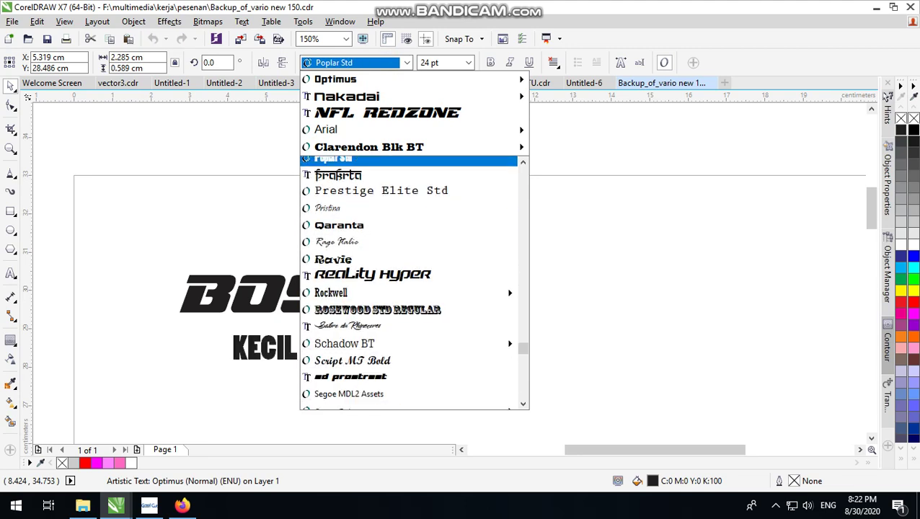
{"action": "key", "text": "Down"}
{"action": "key", "text": "Down"}
{"action": "key", "text": "Down"}
{"action": "key", "text": "Down"}
{"action": "key", "text": "Down"}
{"action": "key", "text": "Down"}
{"action": "key", "text": "Down"}
{"action": "key", "text": "Up"}
{"action": "key", "text": "Up"}
{"action": "key", "text": "Up"}
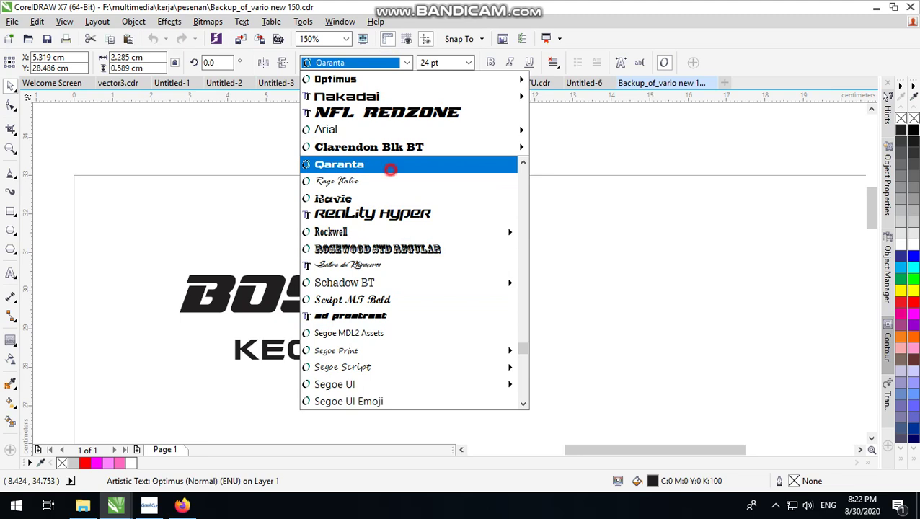
{"action": "left_click", "coordinate": [391, 169]}
Set the font of the word KECIL to sd prostreet.
{"action": "scroll", "coordinate": [323, 346], "scroll_direction": "up", "scroll_amount": 1}
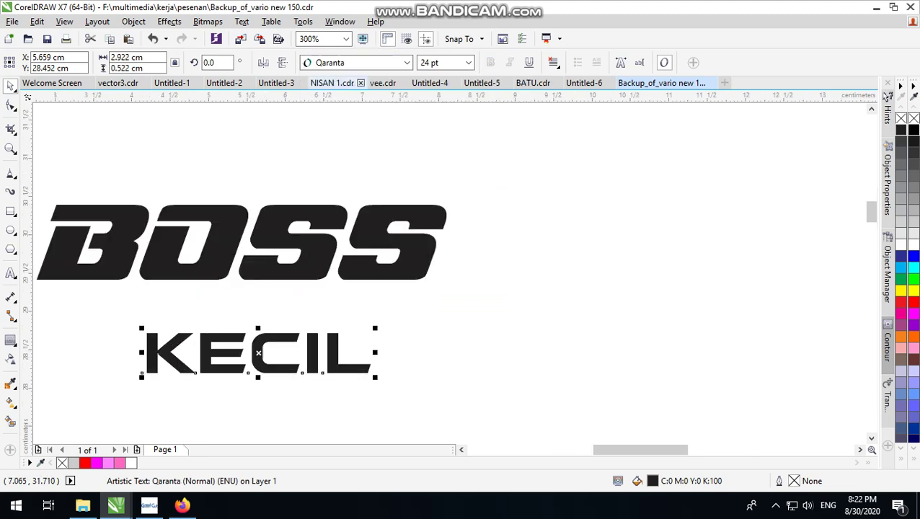
{"action": "left_click", "coordinate": [359, 62]}
{"action": "scroll", "coordinate": [413, 285], "scroll_direction": "down", "scroll_amount": 1}
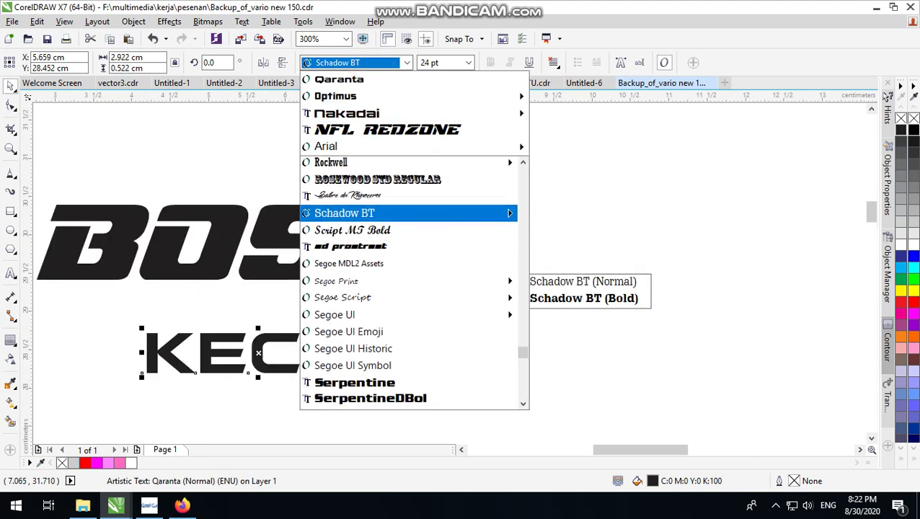
{"action": "scroll", "coordinate": [382, 205], "scroll_direction": "down", "scroll_amount": 2}
{"action": "left_click", "coordinate": [381, 163]}
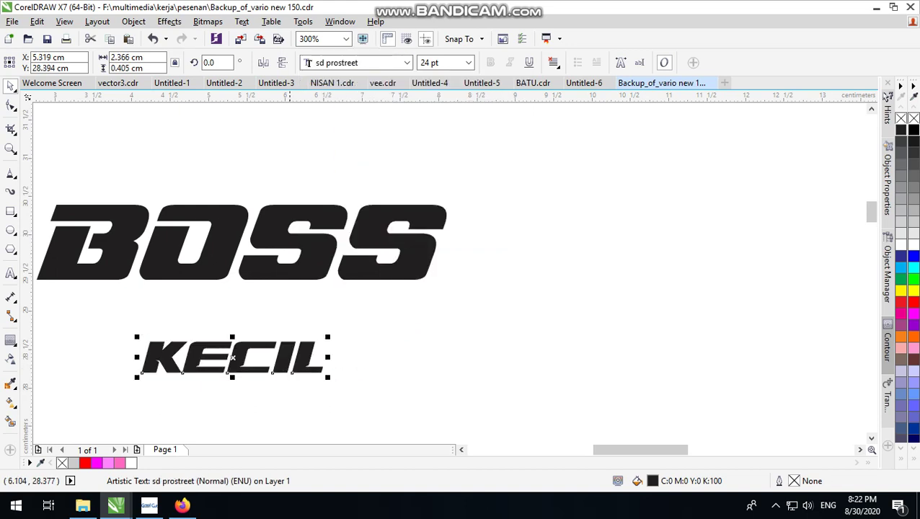
Enlarge KECIL to about 4.8 cm wide and 0.54 cm high, and place it just beneath BOSS, offset toward the right.
{"action": "left_click_drag", "start_coordinate": [268, 342], "coordinate": [400, 290]}
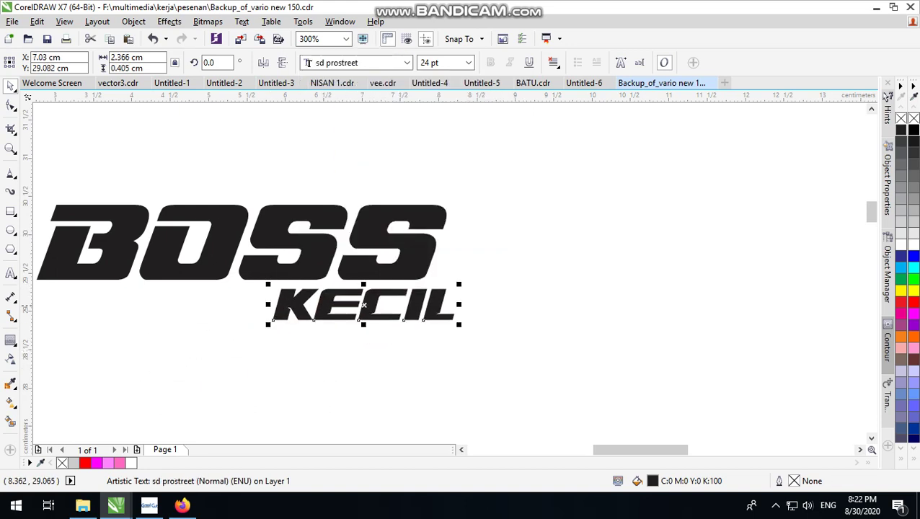
{"action": "left_click_drag", "start_coordinate": [459, 304], "coordinate": [552, 304]}
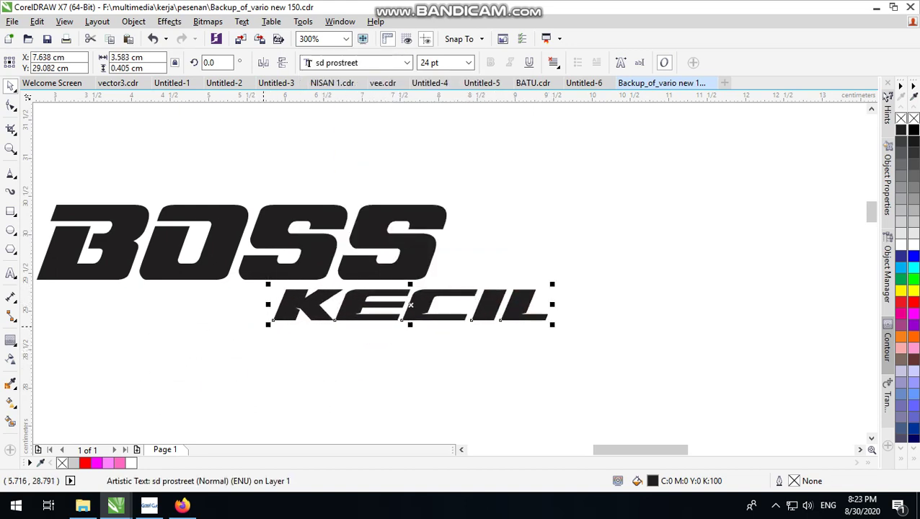
{"action": "left_click_drag", "start_coordinate": [267, 324], "coordinate": [174, 335]}
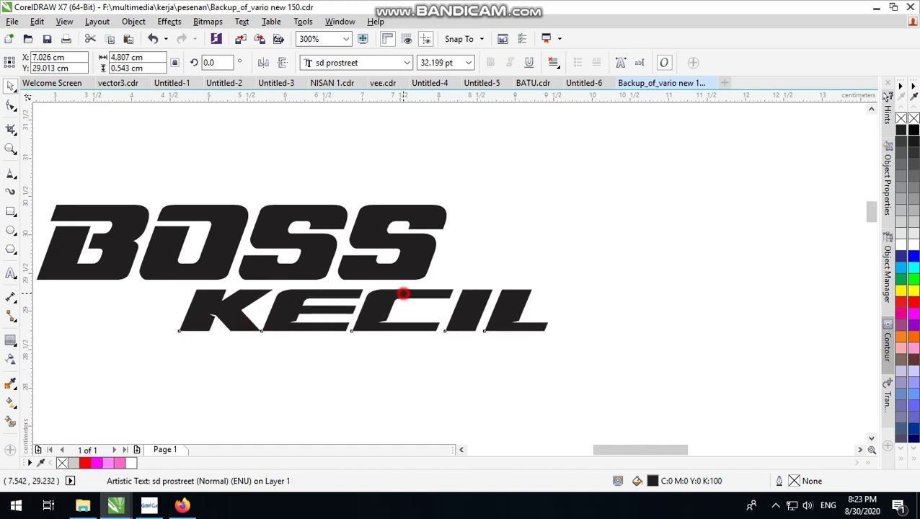
{"action": "left_click_drag", "start_coordinate": [403, 294], "coordinate": [382, 308]}
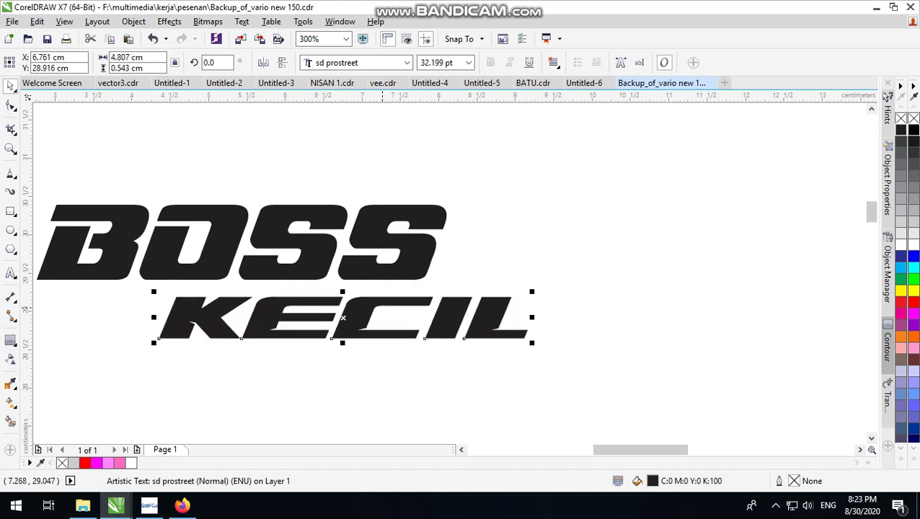
{"action": "scroll", "coordinate": [530, 263], "scroll_direction": "down", "scroll_amount": 2}
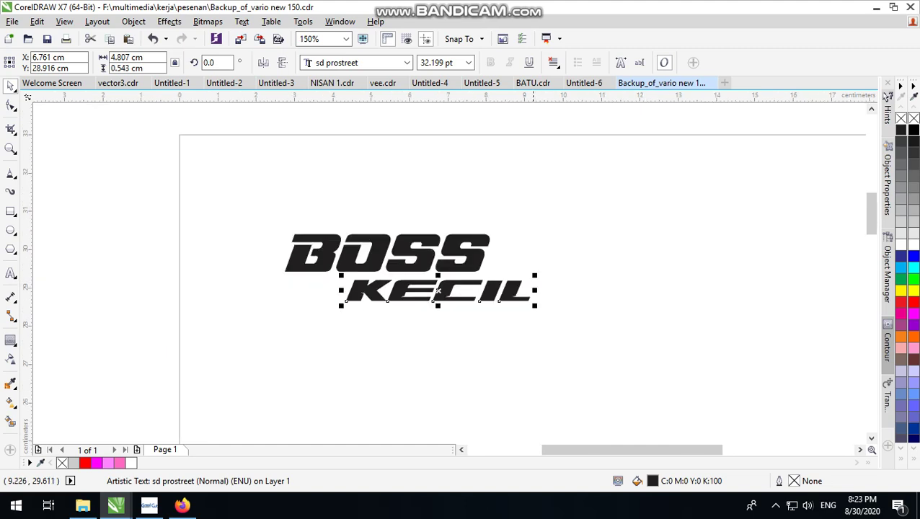
Fill the word BOSS with red and the word KECIL with yellow.
{"action": "left_click", "coordinate": [575, 193]}
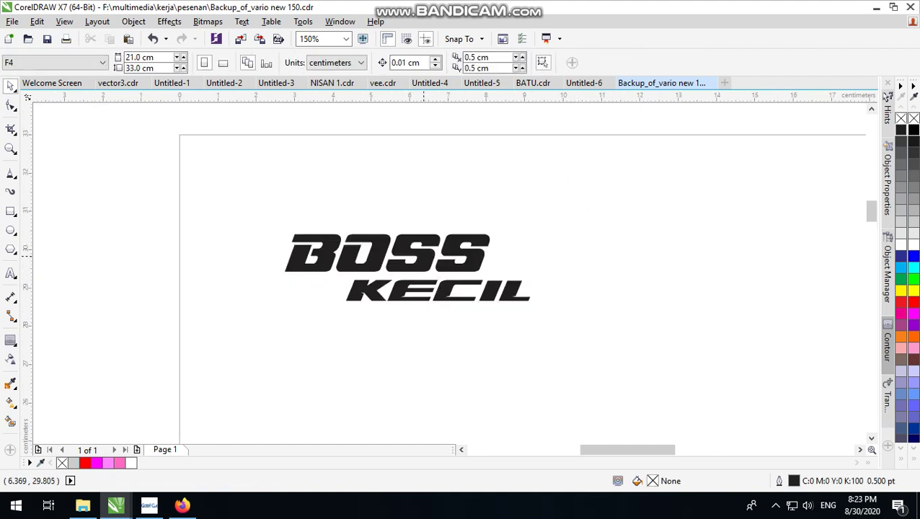
{"action": "scroll", "coordinate": [462, 256], "scroll_direction": "up", "scroll_amount": 2}
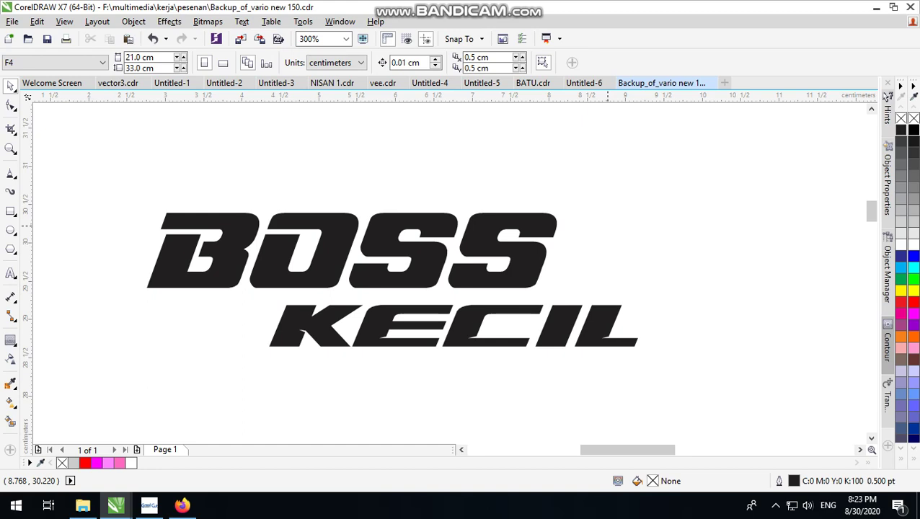
{"action": "left_click", "coordinate": [503, 230]}
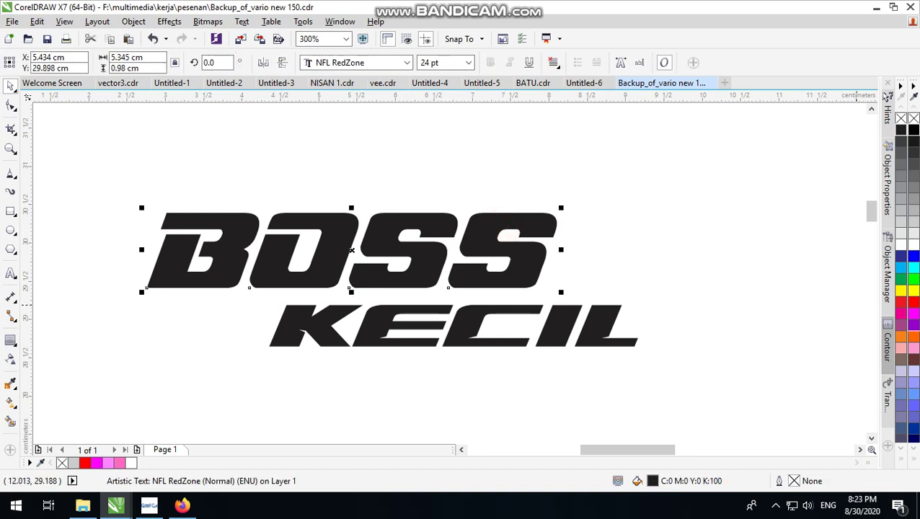
{"action": "left_click", "coordinate": [912, 301]}
{"action": "left_click", "coordinate": [580, 329]}
{"action": "left_click", "coordinate": [597, 321]}
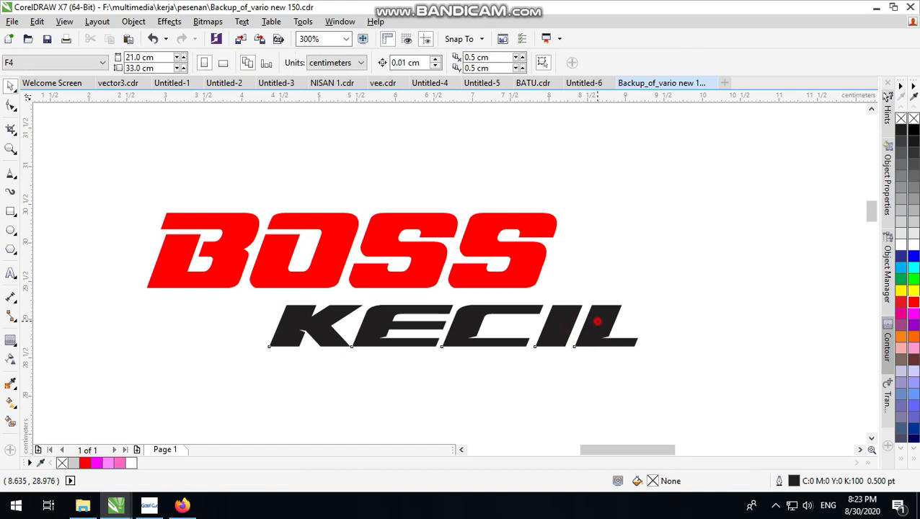
{"action": "left_click", "coordinate": [911, 290]}
Move KECIL slightly up and to the left, closer to the underside of BOSS.
{"action": "scroll", "coordinate": [559, 317], "scroll_direction": "up", "scroll_amount": 1}
{"action": "left_click_drag", "start_coordinate": [581, 334], "coordinate": [512, 326]}
{"action": "scroll", "coordinate": [563, 307], "scroll_direction": "down", "scroll_amount": 3}
{"action": "scroll", "coordinate": [599, 292], "scroll_direction": "up", "scroll_amount": 1}
Convert BOSS and KECIL to curves and group them, with the Contour settings open.
{"action": "left_click_drag", "start_coordinate": [707, 171], "coordinate": [41, 431]}
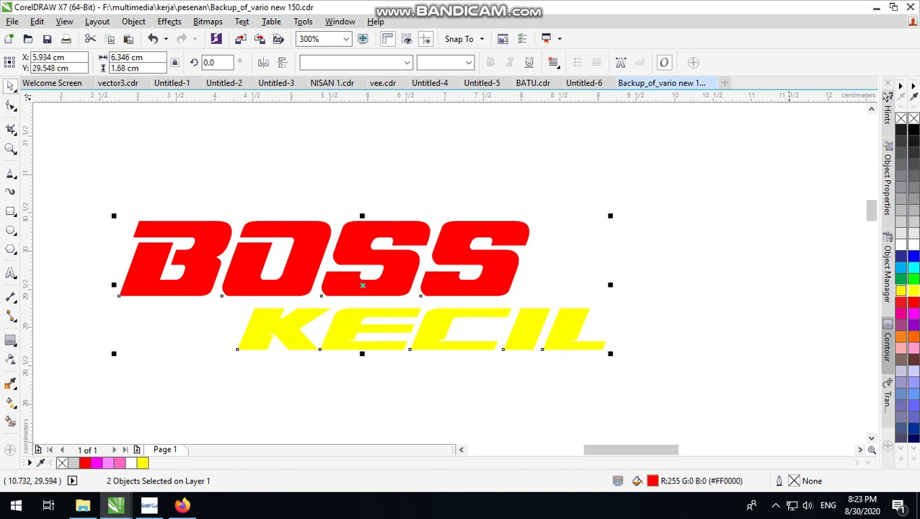
{"action": "left_click", "coordinate": [900, 338]}
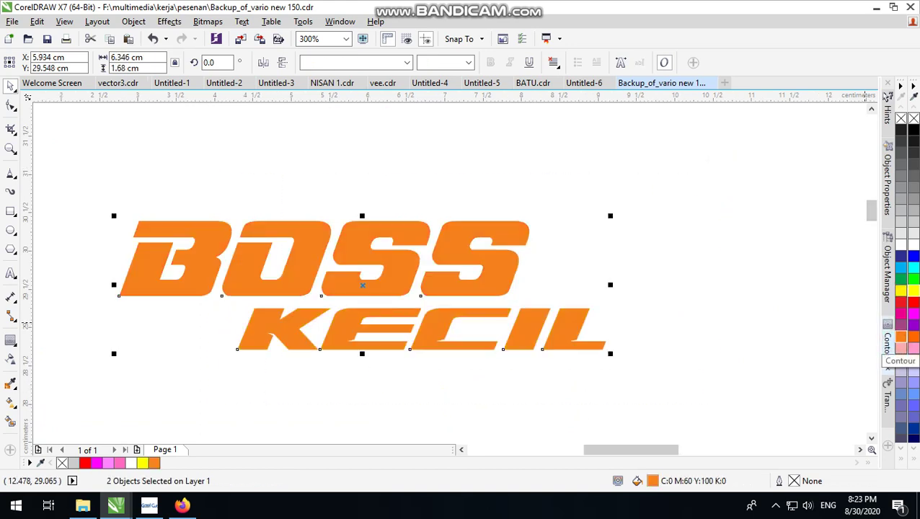
{"action": "key", "text": "ctrl+z"}
{"action": "left_click", "coordinate": [887, 345]}
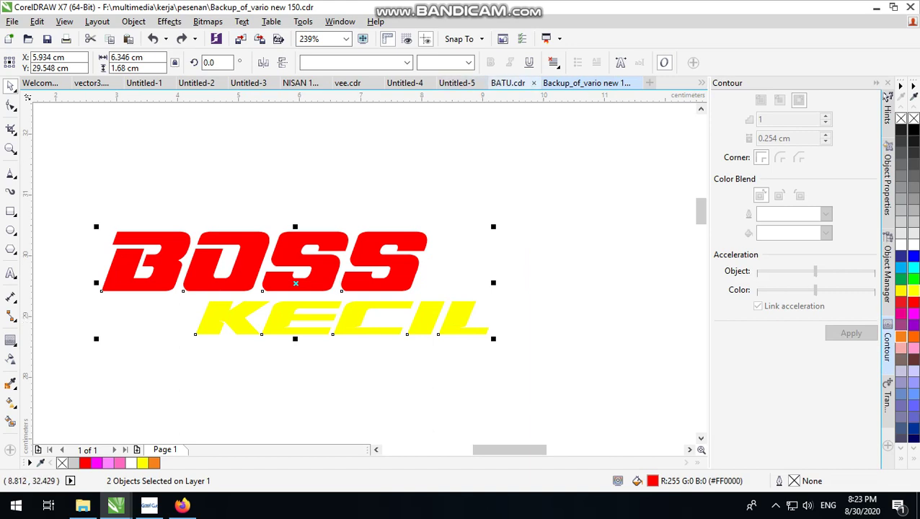
{"action": "key", "text": "ctrl+q"}
{"action": "left_click", "coordinate": [582, 62]}
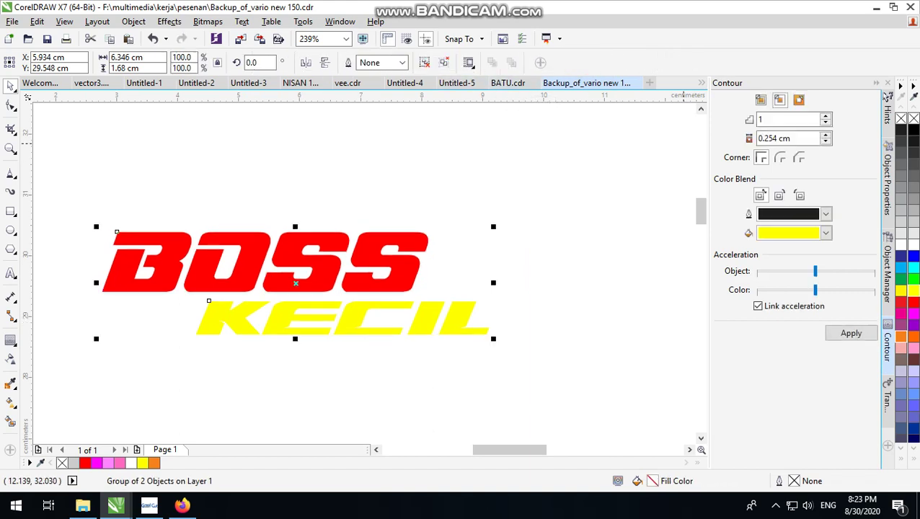
Apply a one-step outside contour with a 0.254 cm offset and yellow fill to the grouped lettering.
{"action": "left_click", "coordinate": [849, 331]}
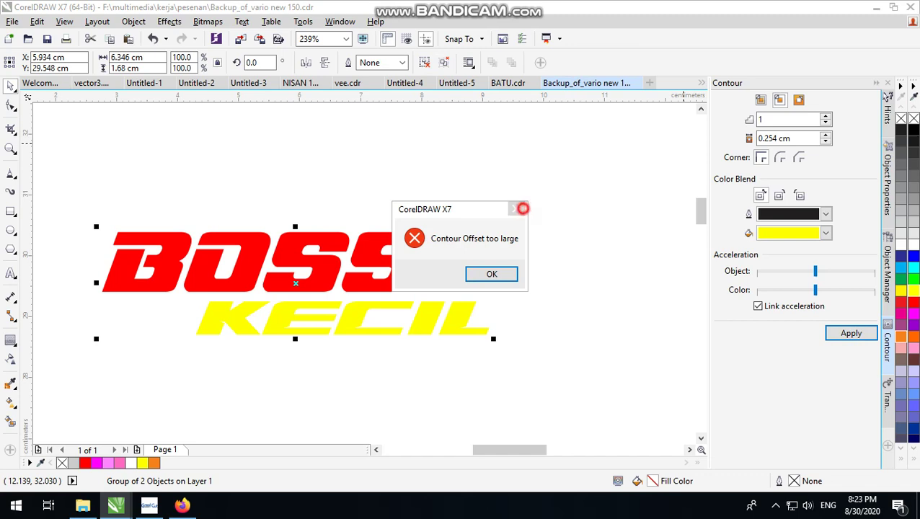
{"action": "left_click", "coordinate": [522, 209]}
{"action": "left_click", "coordinate": [798, 99]}
{"action": "left_click", "coordinate": [847, 332]}
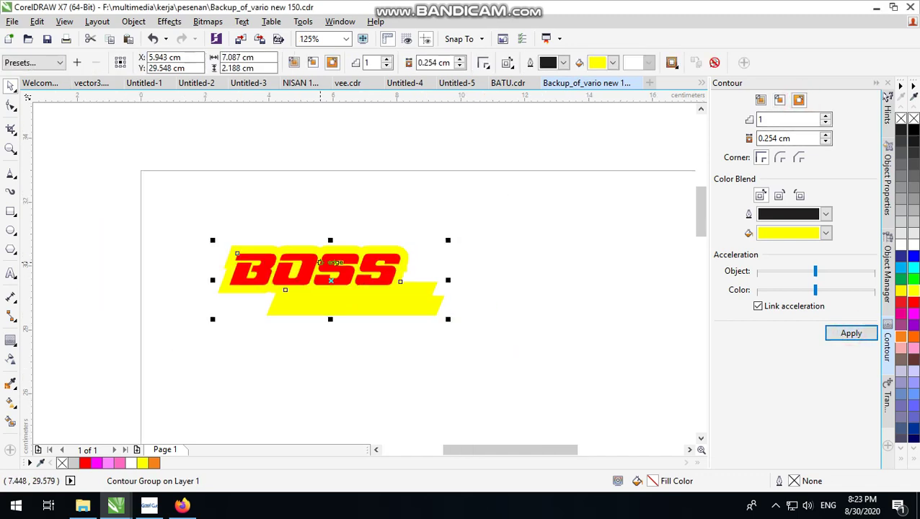
Enlarge the contoured logo to about 17.8 cm wide and 5 cm high, and move it onto the upper part of the page.
{"action": "scroll", "coordinate": [324, 260], "scroll_direction": "down", "scroll_amount": 5}
{"action": "left_click_drag", "start_coordinate": [359, 252], "coordinate": [383, 242]}
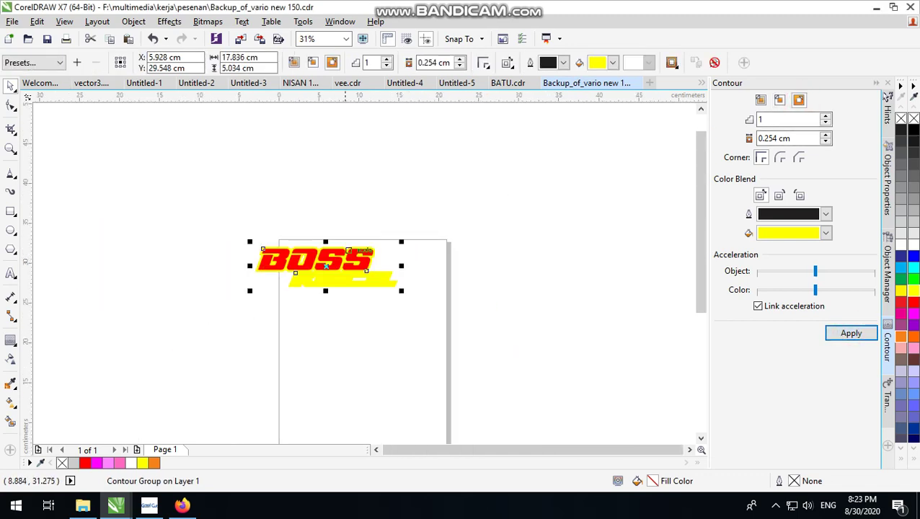
{"action": "scroll", "coordinate": [374, 249], "scroll_direction": "up", "scroll_amount": 5}
{"action": "scroll", "coordinate": [380, 271], "scroll_direction": "down", "scroll_amount": 7}
{"action": "left_click_drag", "start_coordinate": [345, 273], "coordinate": [390, 299]}
{"action": "scroll", "coordinate": [413, 303], "scroll_direction": "up", "scroll_amount": 3}
{"action": "scroll", "coordinate": [413, 303], "scroll_direction": "up", "scroll_amount": 5}
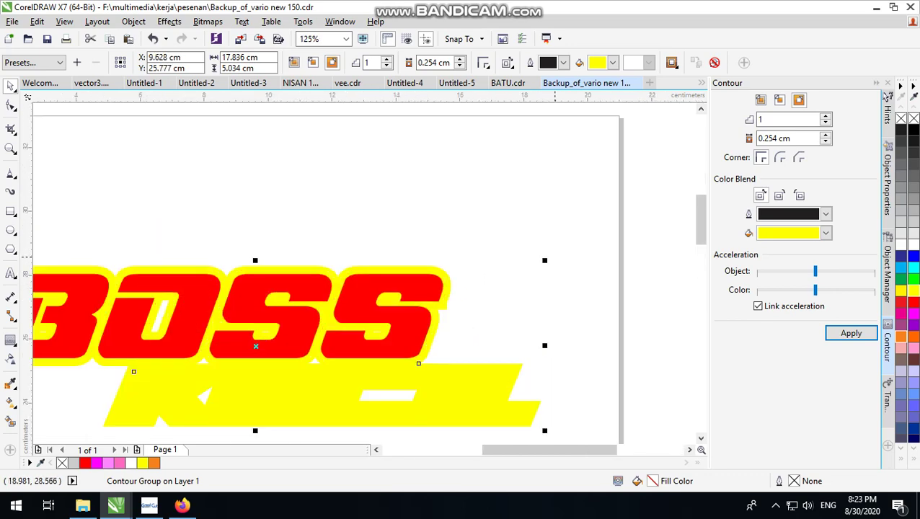
Scale the contoured logo proportionally to about 21.1 cm wide and 5.9 cm high so it spans the page width.
{"action": "left_click_drag", "start_coordinate": [544, 260], "coordinate": [622, 237]}
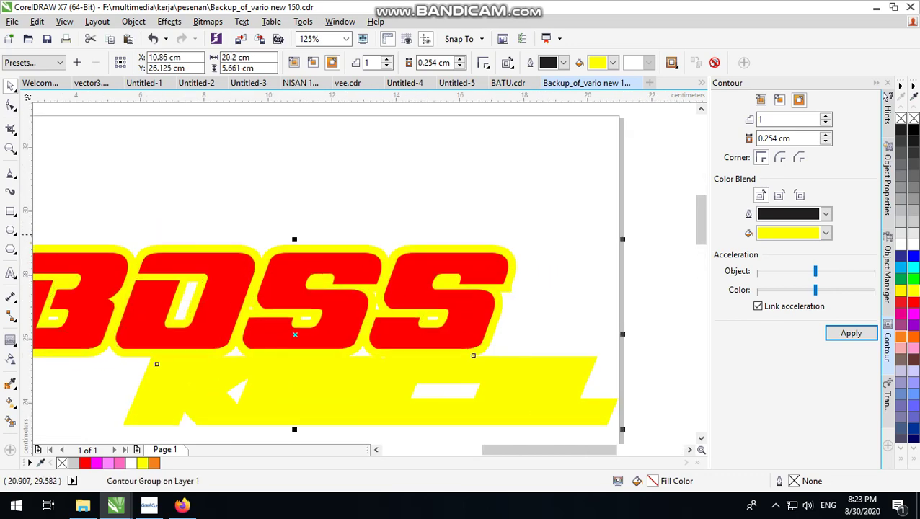
{"action": "scroll", "coordinate": [423, 281], "scroll_direction": "down", "scroll_amount": 5}
{"action": "scroll", "coordinate": [261, 291], "scroll_direction": "up", "scroll_amount": 5}
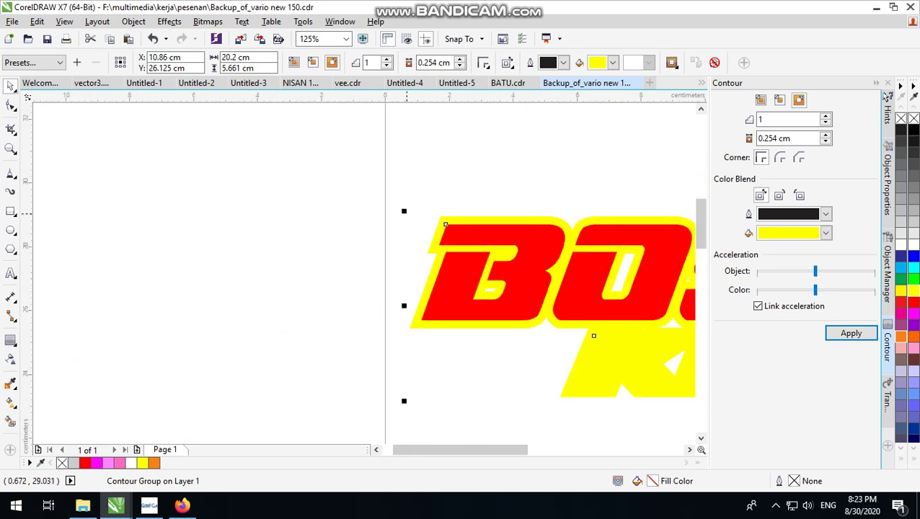
{"action": "left_click_drag", "start_coordinate": [403, 211], "coordinate": [376, 204]}
{"action": "scroll", "coordinate": [376, 204], "scroll_direction": "down", "scroll_amount": 5}
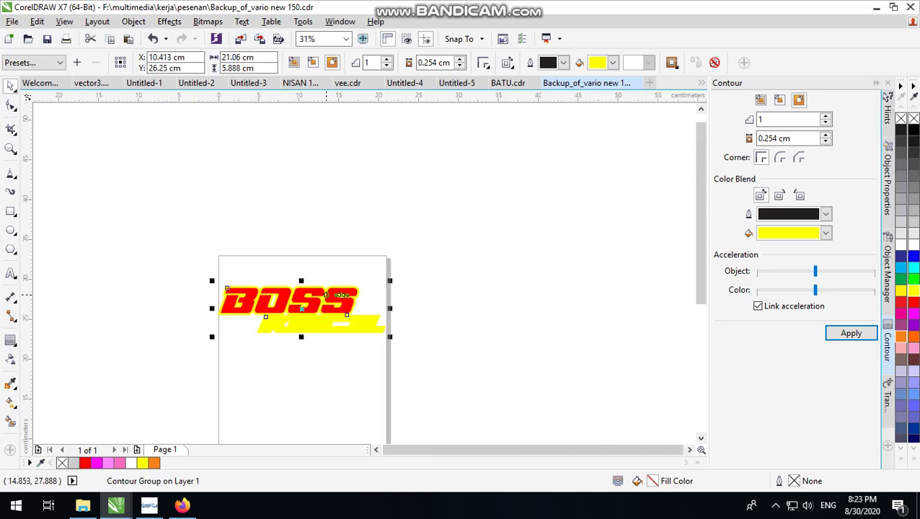
Break the contour group apart and ungroup the BOSS and KECIL lettering.
{"action": "left_click", "coordinate": [133, 21]}
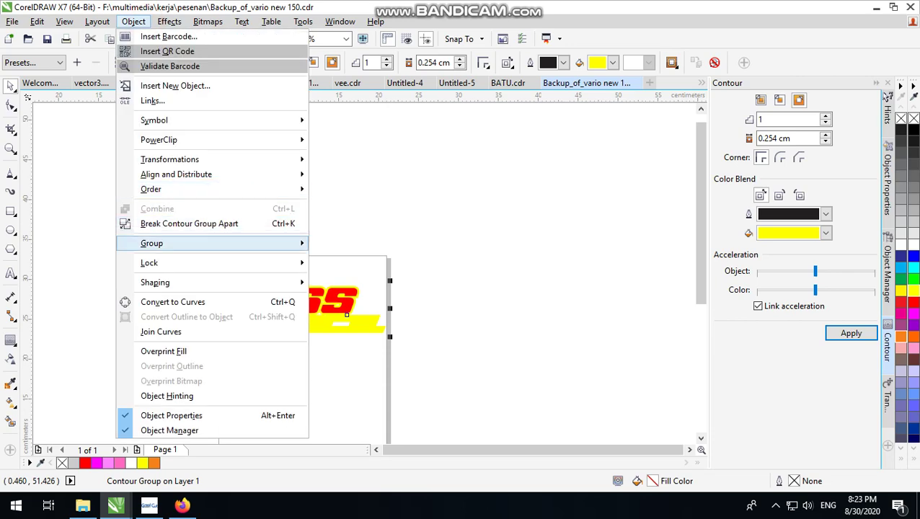
{"action": "left_click", "coordinate": [185, 223]}
{"action": "left_click", "coordinate": [385, 208]}
{"action": "scroll", "coordinate": [353, 313], "scroll_direction": "up", "scroll_amount": 2}
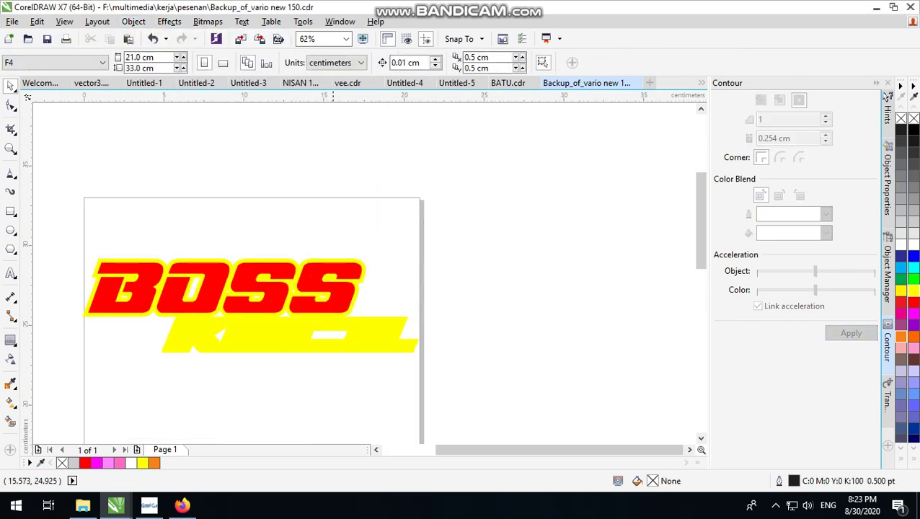
{"action": "left_click", "coordinate": [389, 338]}
{"action": "left_click", "coordinate": [386, 325]}
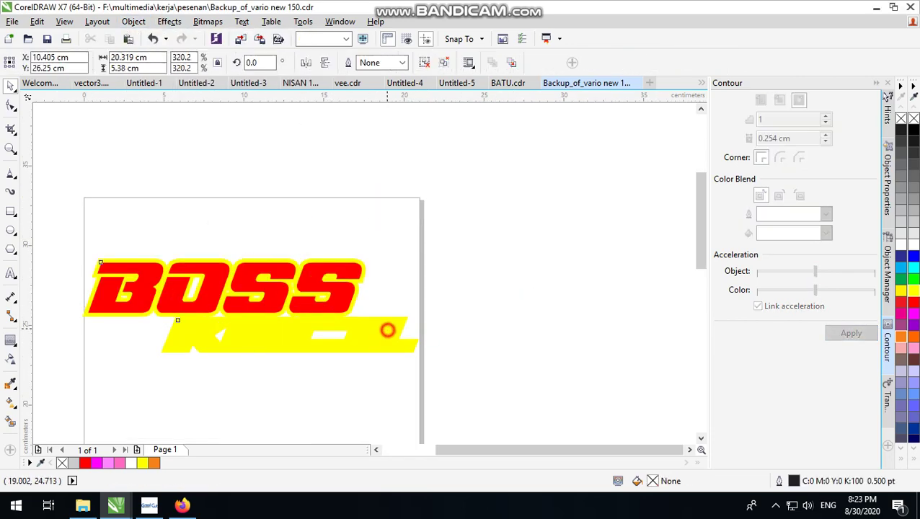
{"action": "left_click", "coordinate": [429, 63]}
{"action": "left_click", "coordinate": [432, 191]}
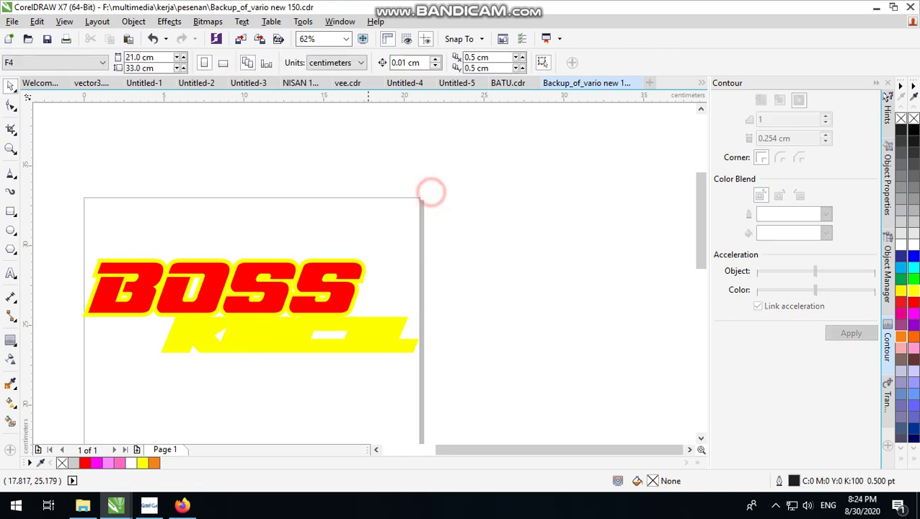
Fill the KECIL lettering with black over its yellow contour.
{"action": "left_click", "coordinate": [370, 324]}
{"action": "left_click", "coordinate": [912, 127]}
{"action": "left_click", "coordinate": [550, 257]}
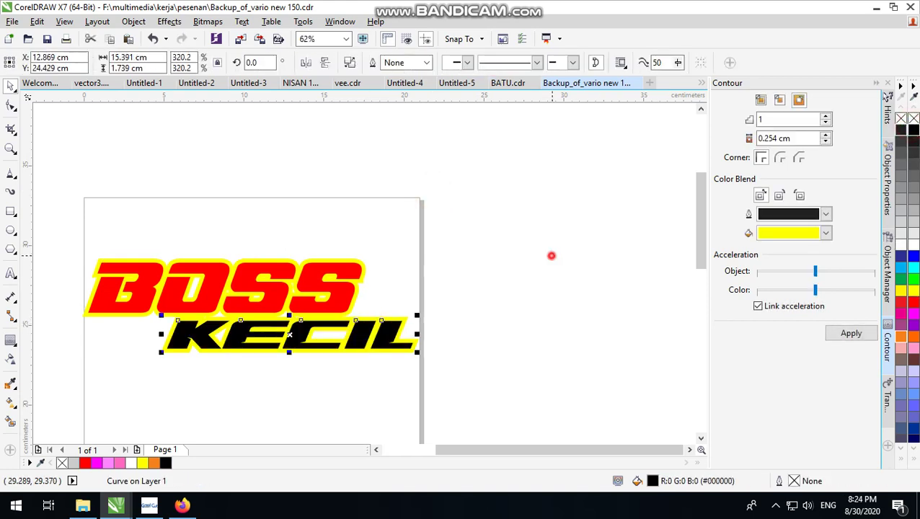
{"action": "scroll", "coordinate": [238, 333], "scroll_direction": "up", "scroll_amount": 2}
{"action": "scroll", "coordinate": [540, 285], "scroll_direction": "down", "scroll_amount": 1}
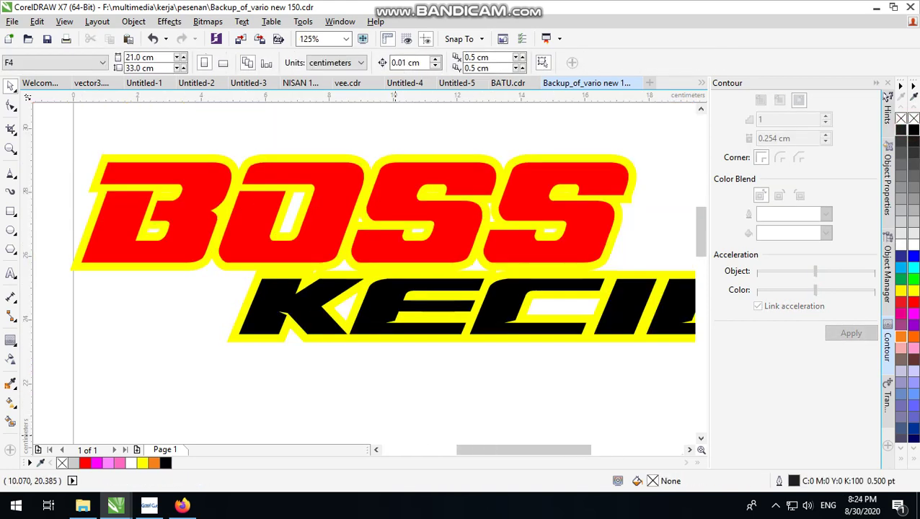
Switch to Firefox and search the web for "VECTOR HALFTON" in a new tab.
{"action": "left_click", "coordinate": [182, 505]}
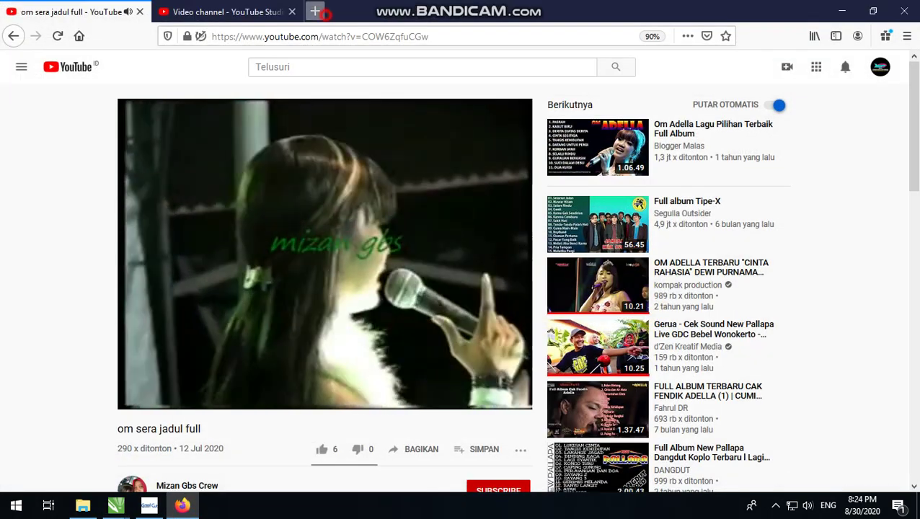
{"action": "left_click", "coordinate": [317, 12]}
{"action": "left_click", "coordinate": [292, 89]}
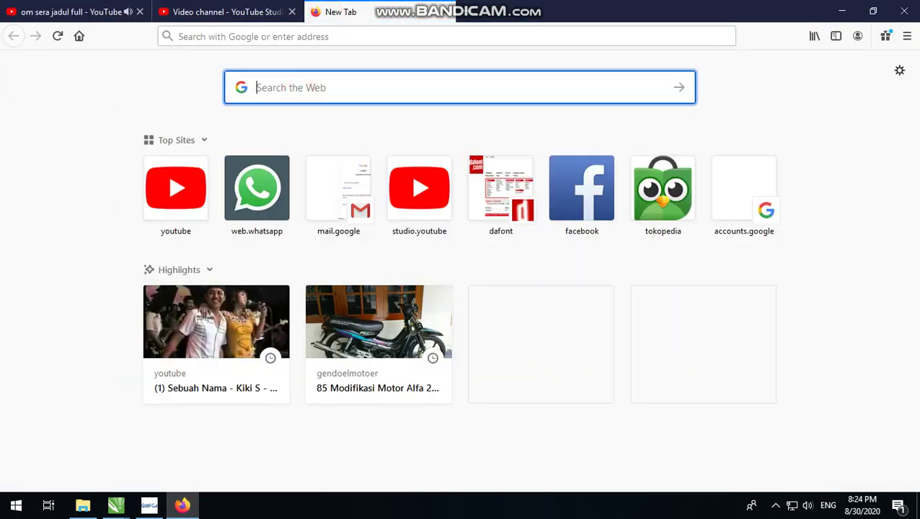
{"action": "type", "text": "VECTO"}
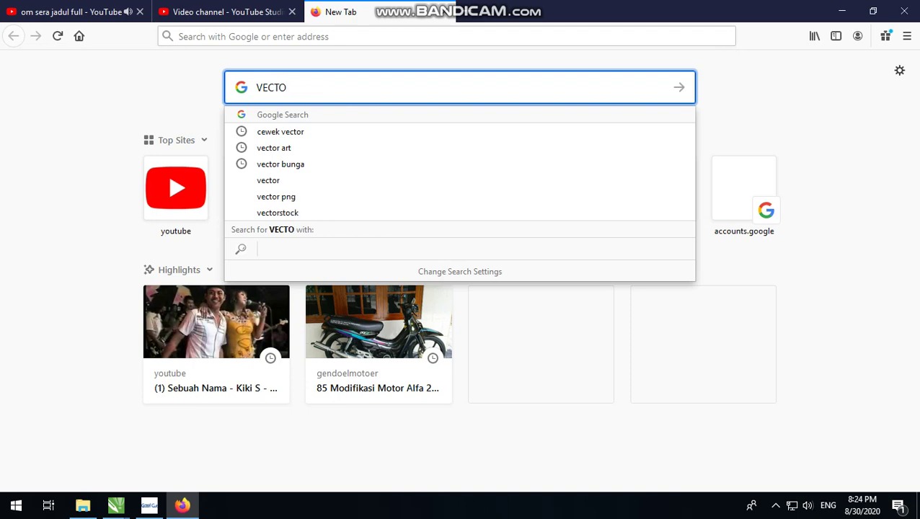
{"action": "type", "text": "R HA"}
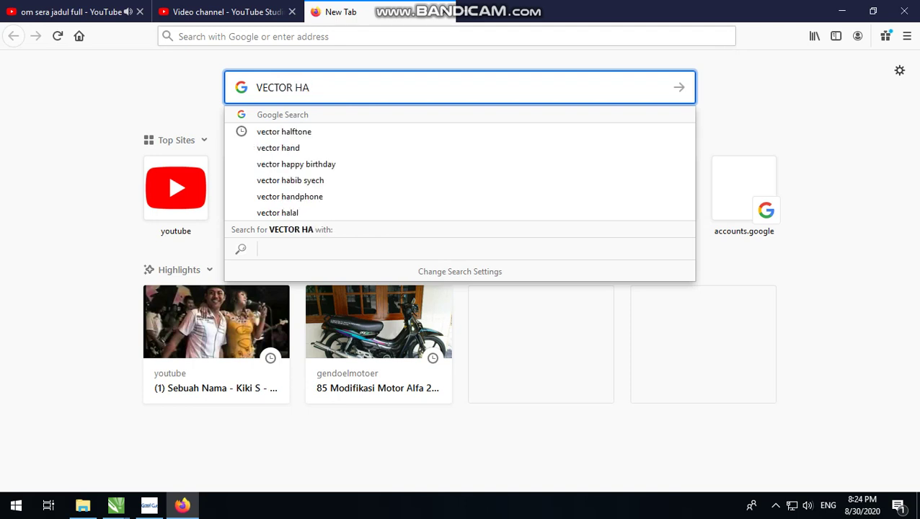
{"action": "type", "text": "LF"}
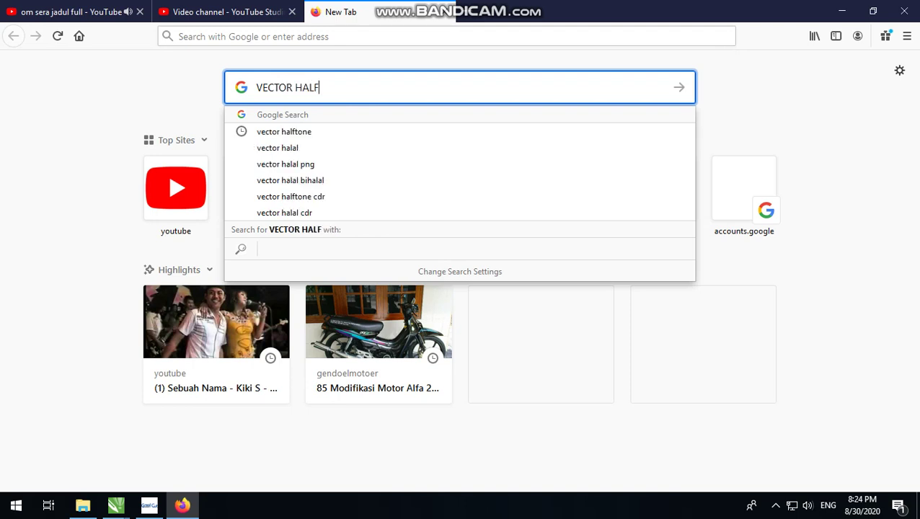
{"action": "type", "text": "TON"}
{"action": "key", "text": "Return"}
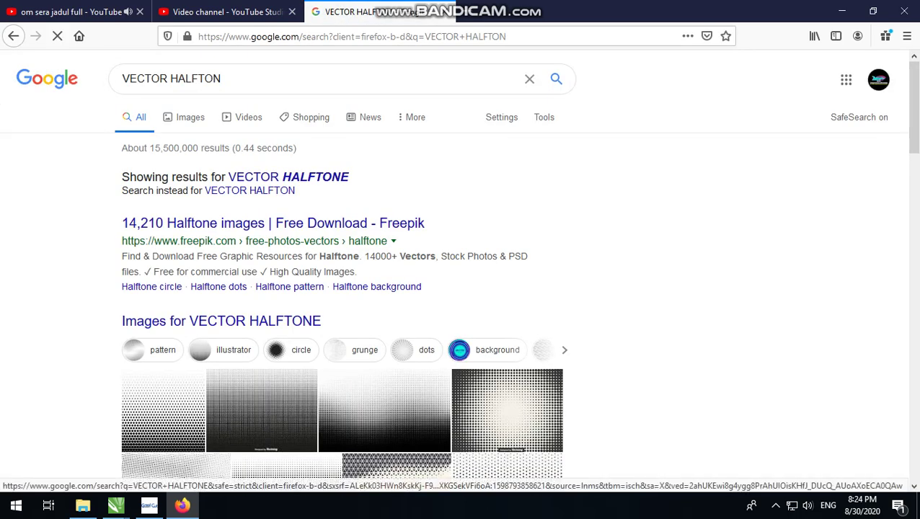
Browse the image results and open the circular grunge halftone picture from 123RF at full size.
{"action": "left_click", "coordinate": [187, 118]}
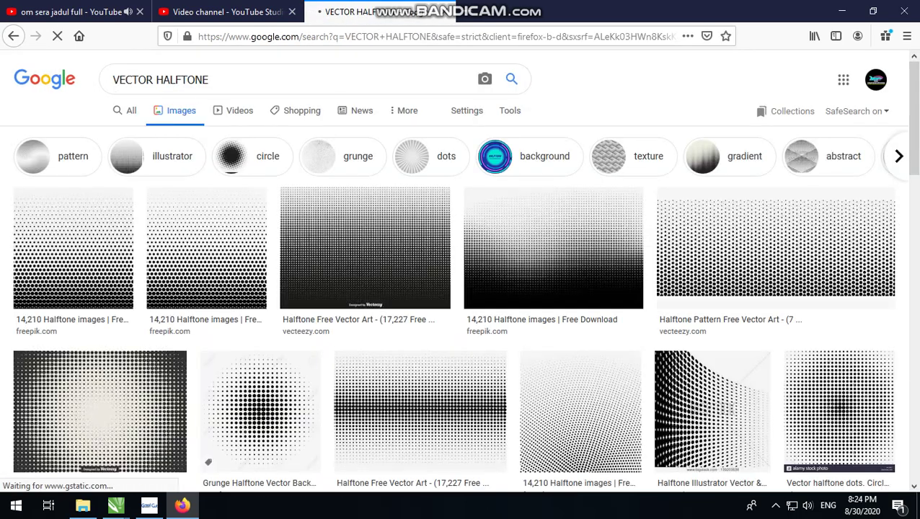
{"action": "scroll", "coordinate": [461, 288], "scroll_direction": "down", "scroll_amount": 5}
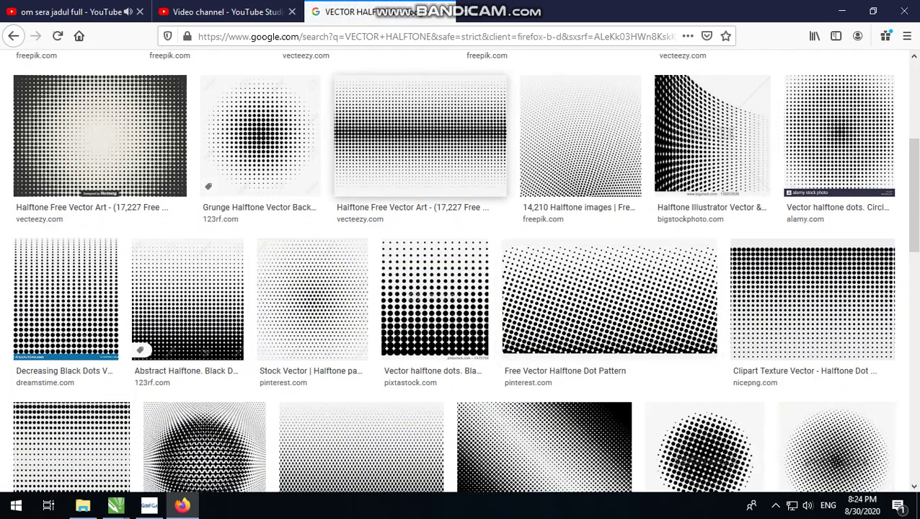
{"action": "scroll", "coordinate": [287, 150], "scroll_direction": "up", "scroll_amount": 1}
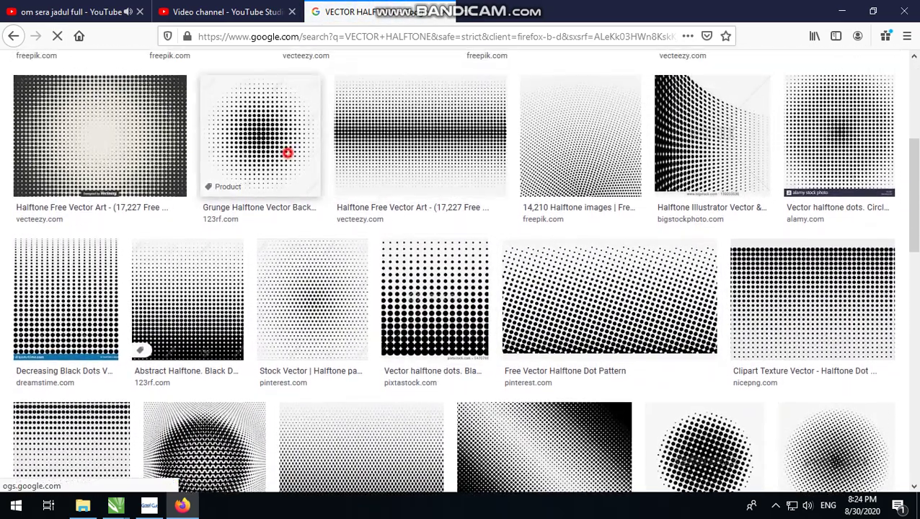
{"action": "left_click", "coordinate": [288, 150]}
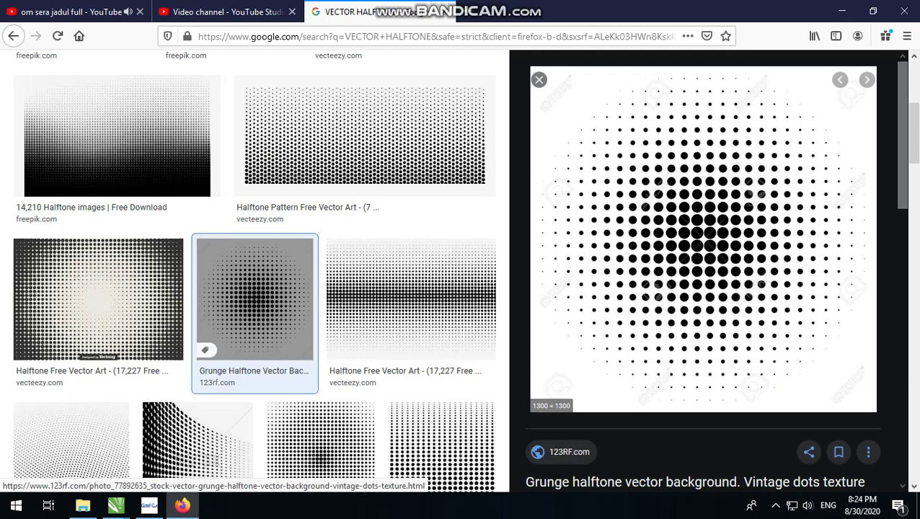
{"action": "right_click", "coordinate": [726, 244]}
{"action": "left_click", "coordinate": [772, 366]}
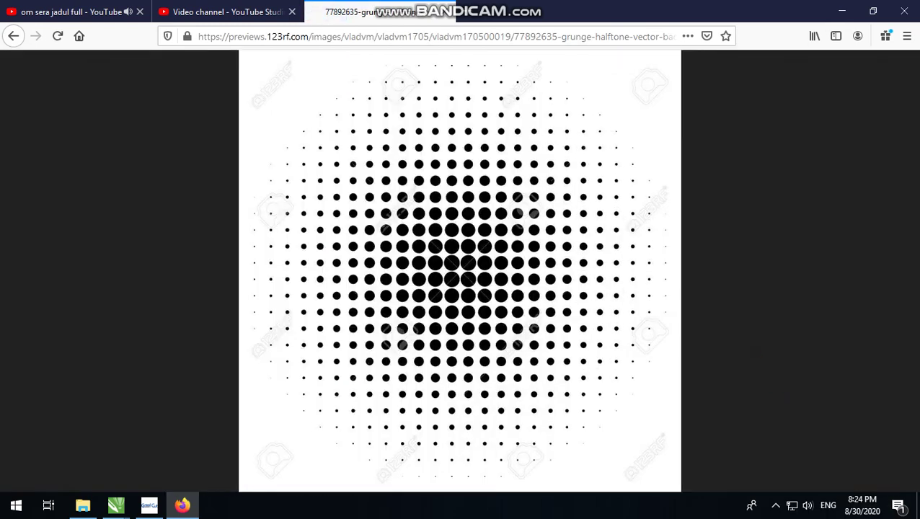
Copy the circular halftone image and paste it into the logo document in CorelDRAW.
{"action": "left_click", "coordinate": [455, 247]}
{"action": "right_click", "coordinate": [448, 241]}
{"action": "left_click", "coordinate": [476, 261]}
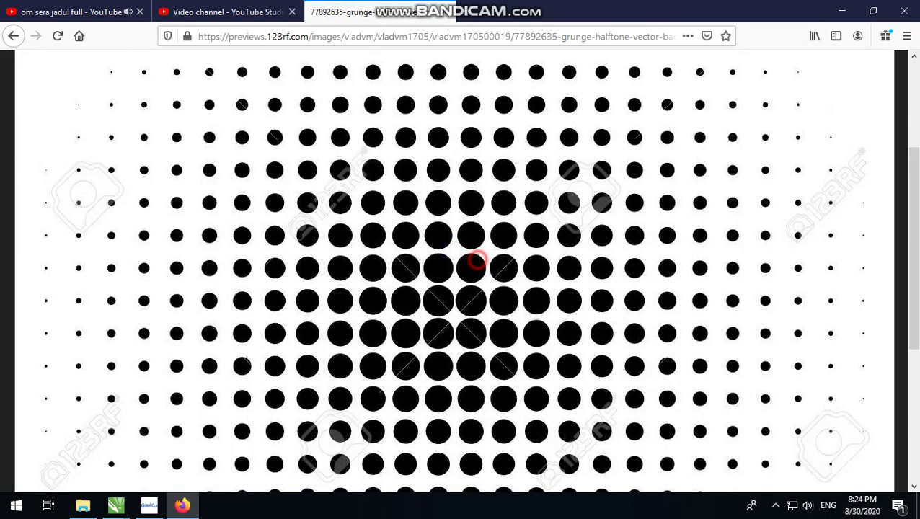
{"action": "left_click", "coordinate": [840, 10]}
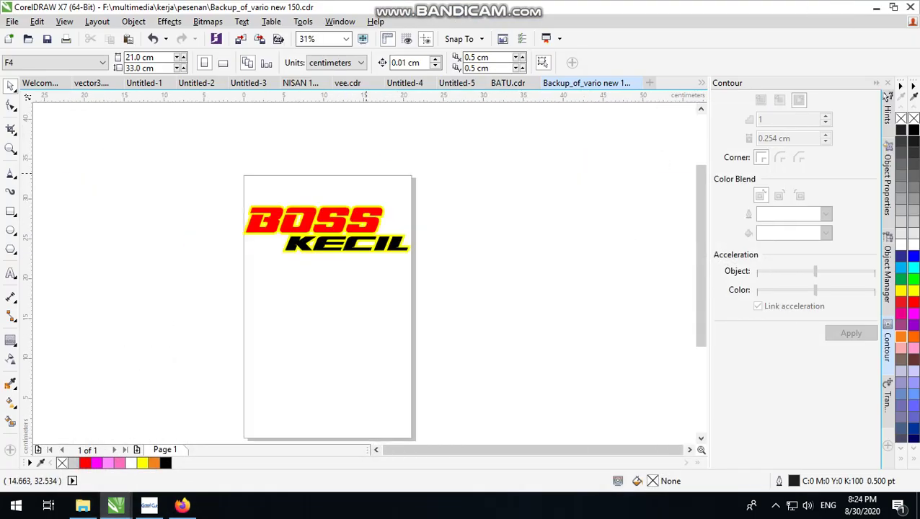
{"action": "right_click", "coordinate": [389, 150]}
{"action": "left_click", "coordinate": [446, 238]}
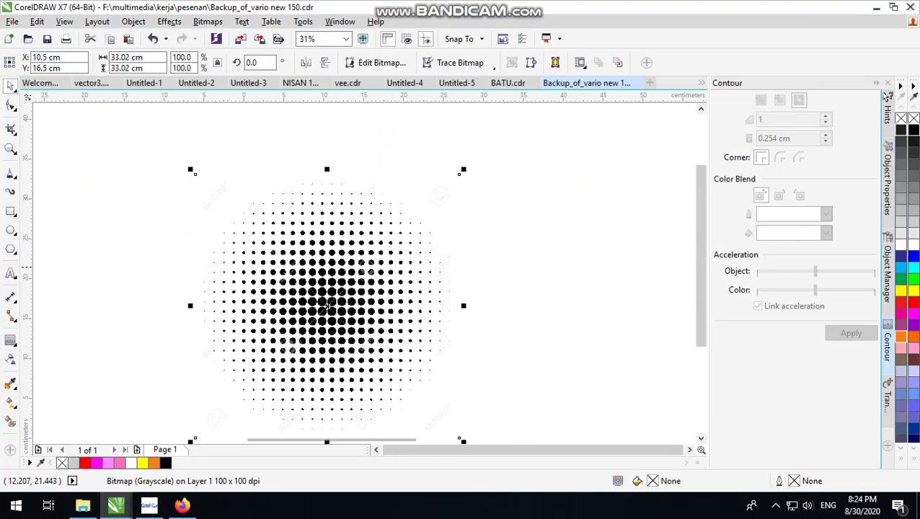
Shrink the halftone image to about 13.3 cm below the lettering and outline-trace it as Logo with the Black and White color mode.
{"action": "left_click_drag", "start_coordinate": [464, 168], "coordinate": [304, 325]}
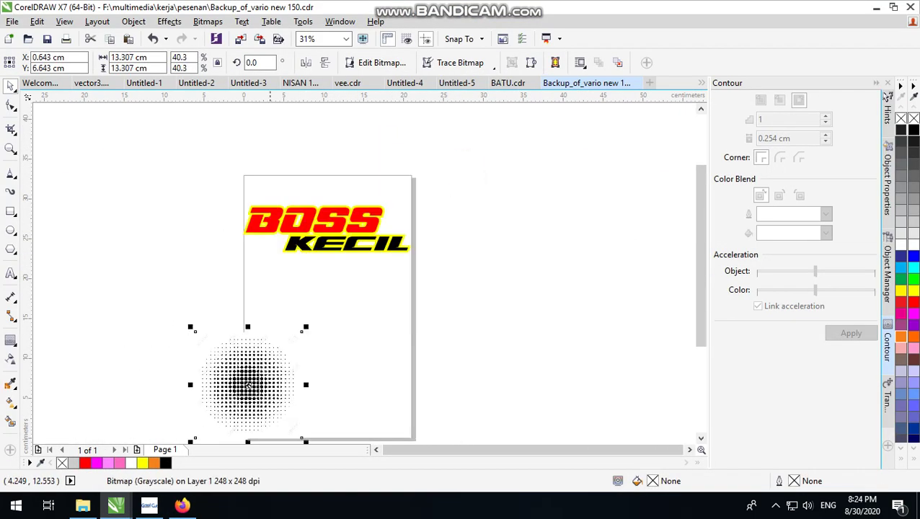
{"action": "left_click_drag", "start_coordinate": [256, 357], "coordinate": [300, 301]}
{"action": "right_click", "coordinate": [297, 327]}
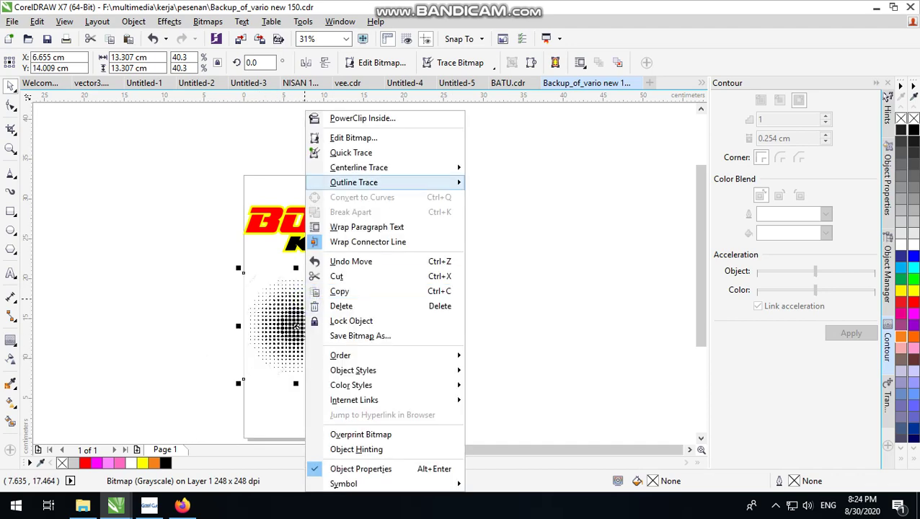
{"action": "mouse_move", "coordinate": [432, 182]}
{"action": "left_click", "coordinate": [524, 197]}
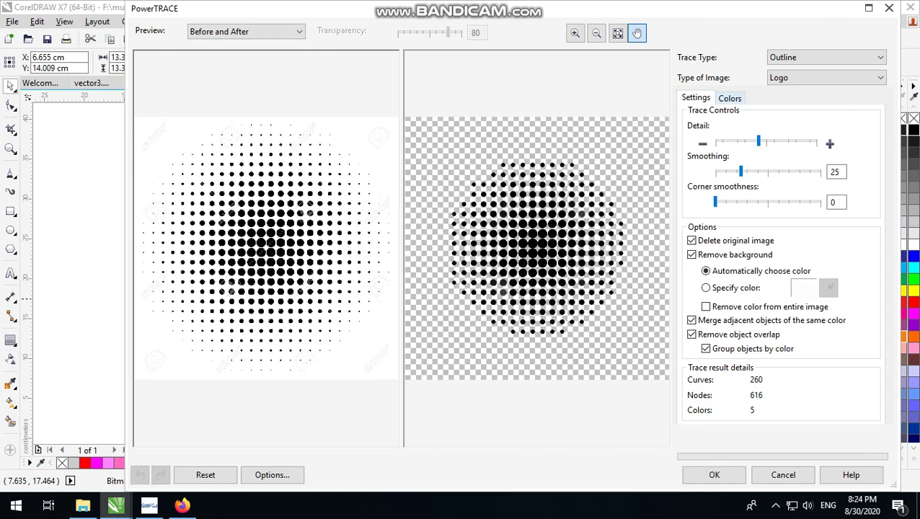
{"action": "left_click", "coordinate": [729, 98]}
{"action": "left_click", "coordinate": [765, 122]}
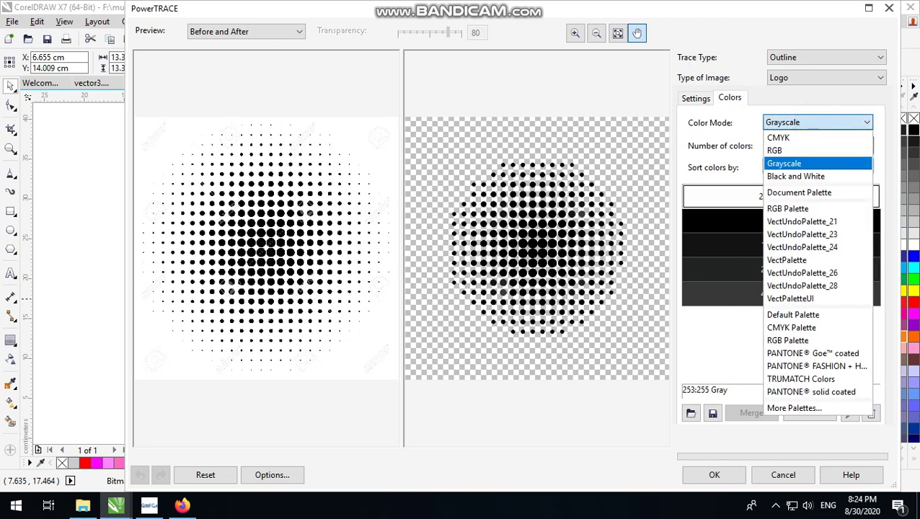
{"action": "left_click", "coordinate": [810, 176]}
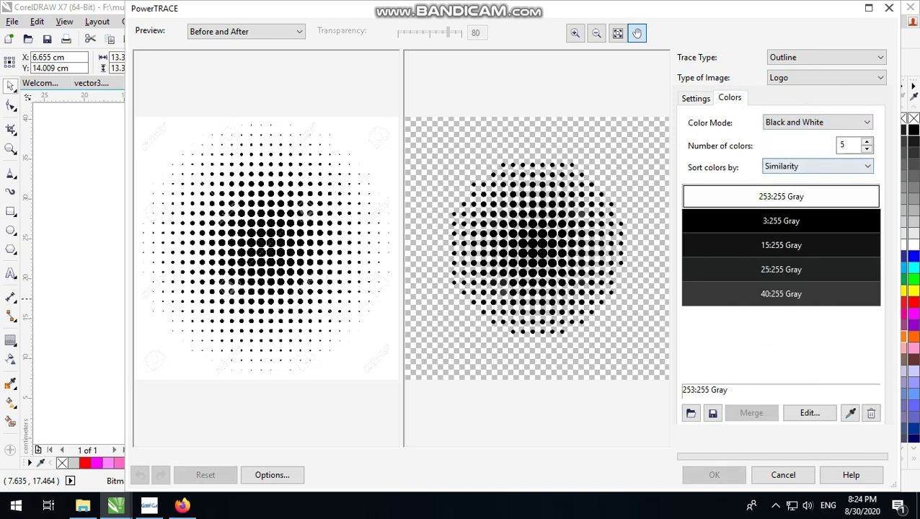
{"action": "left_click", "coordinate": [713, 474]}
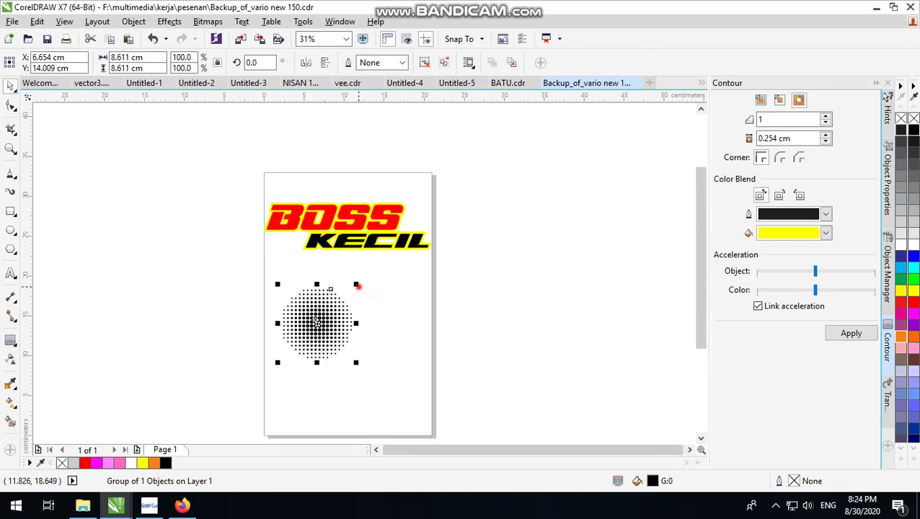
Place the traced halftone circle over the letter B of BOSS and size it to about 9.2 cm.
{"action": "left_click_drag", "start_coordinate": [358, 286], "coordinate": [336, 304]}
{"action": "left_click_drag", "start_coordinate": [315, 339], "coordinate": [460, 165]}
{"action": "scroll", "coordinate": [257, 248], "scroll_direction": "up", "scroll_amount": 4}
{"action": "scroll", "coordinate": [394, 261], "scroll_direction": "down", "scroll_amount": 3}
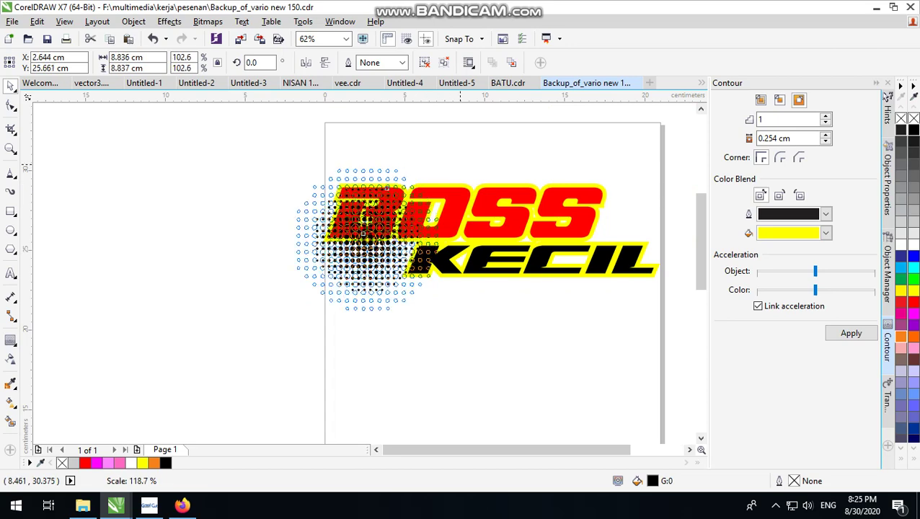
{"action": "left_click_drag", "start_coordinate": [297, 169], "coordinate": [289, 161]}
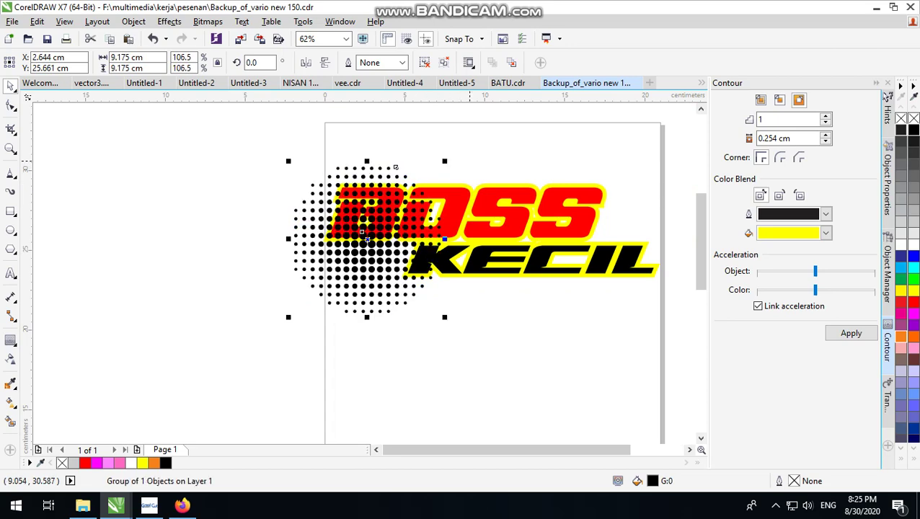
Send the halftone circle to the back of the page and nudge it slightly behind the lettering.
{"action": "right_click", "coordinate": [334, 273]}
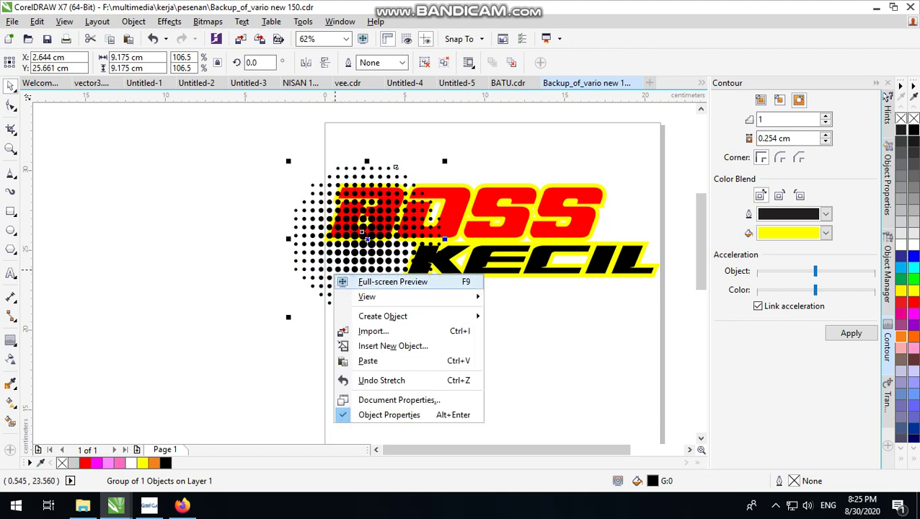
{"action": "left_click", "coordinate": [591, 324]}
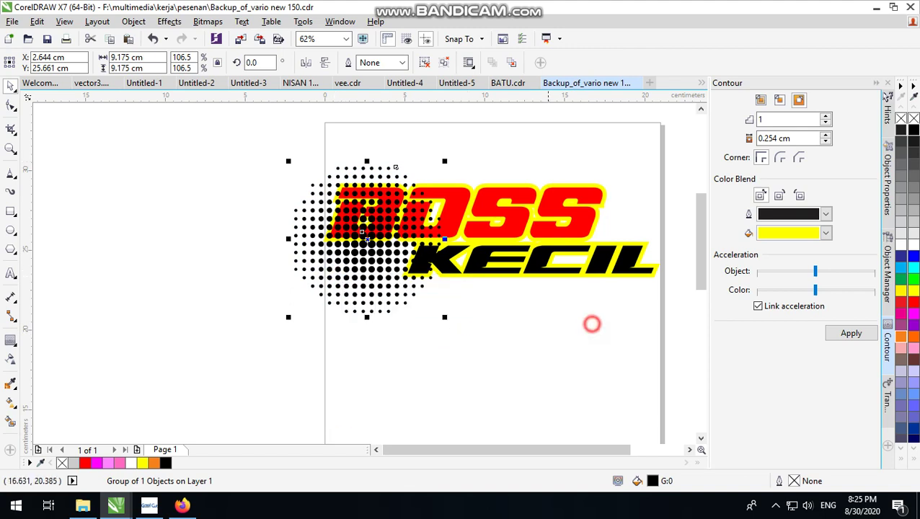
{"action": "right_click", "coordinate": [369, 240]}
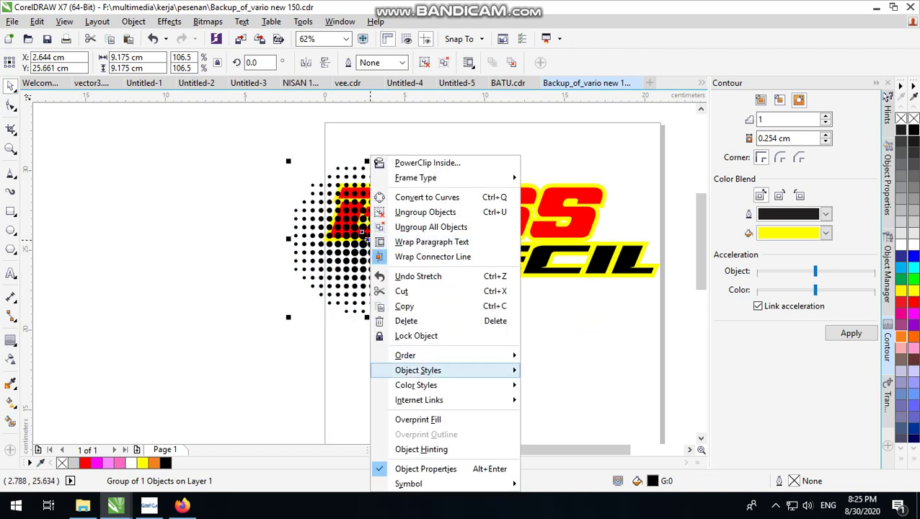
{"action": "mouse_move", "coordinate": [433, 356]}
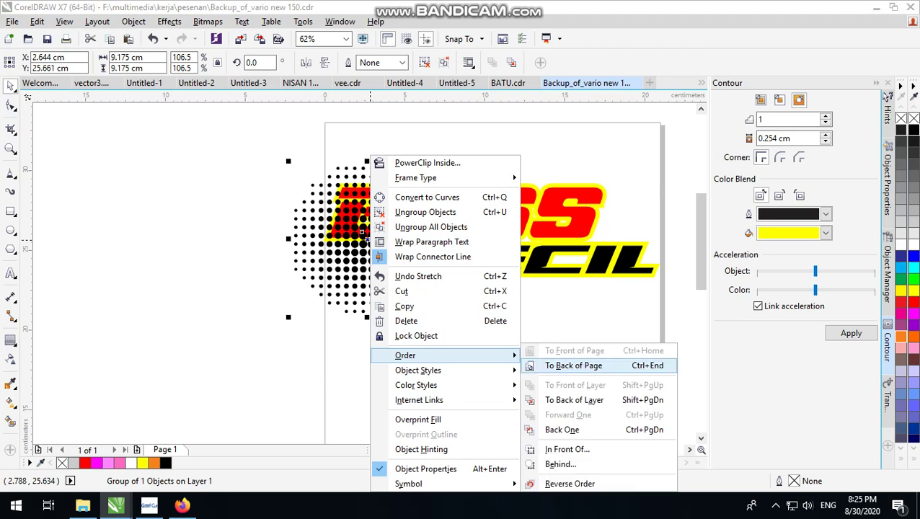
{"action": "left_click", "coordinate": [568, 366]}
{"action": "left_click", "coordinate": [525, 342]}
{"action": "left_click", "coordinate": [357, 265]}
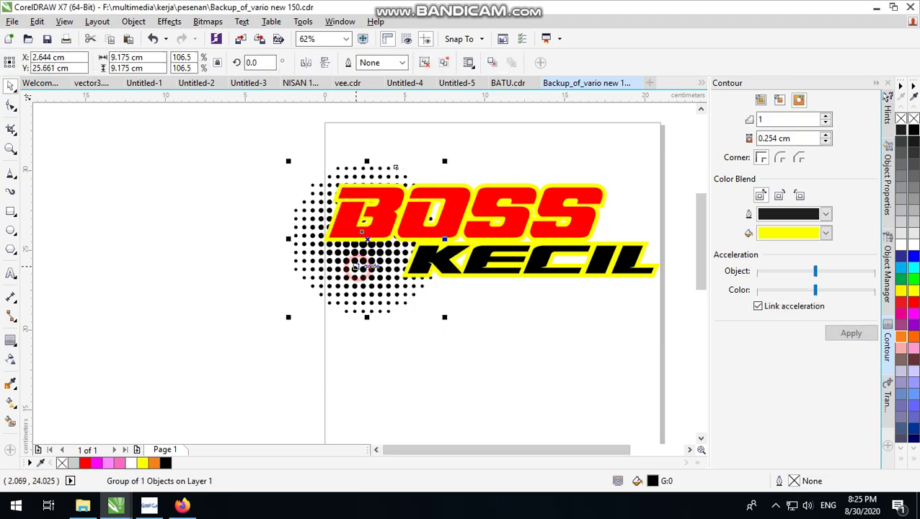
{"action": "left_click_drag", "start_coordinate": [364, 258], "coordinate": [365, 258]}
{"action": "left_click", "coordinate": [486, 320]}
Fill the yellow contour shape around the BOSS KECIL lettering with black.
{"action": "scroll", "coordinate": [614, 205], "scroll_direction": "up", "scroll_amount": 1}
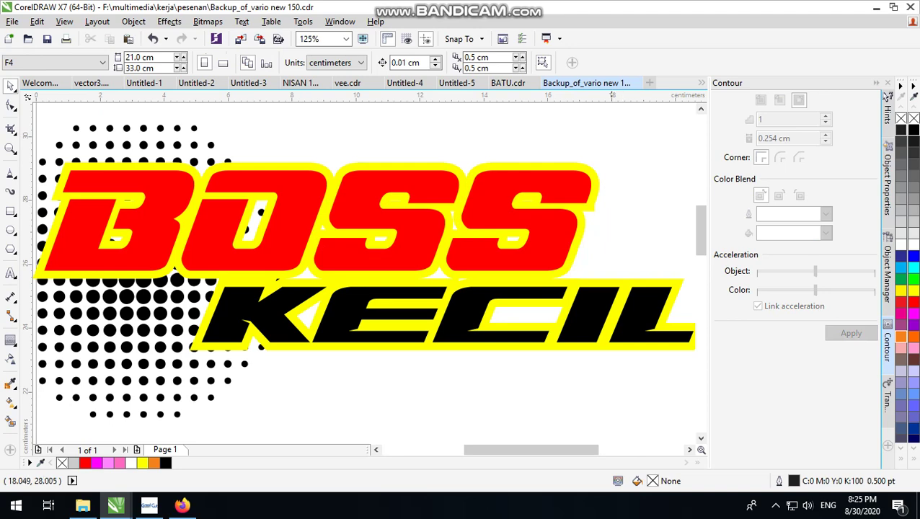
{"action": "left_click", "coordinate": [598, 176]}
{"action": "left_click", "coordinate": [911, 130]}
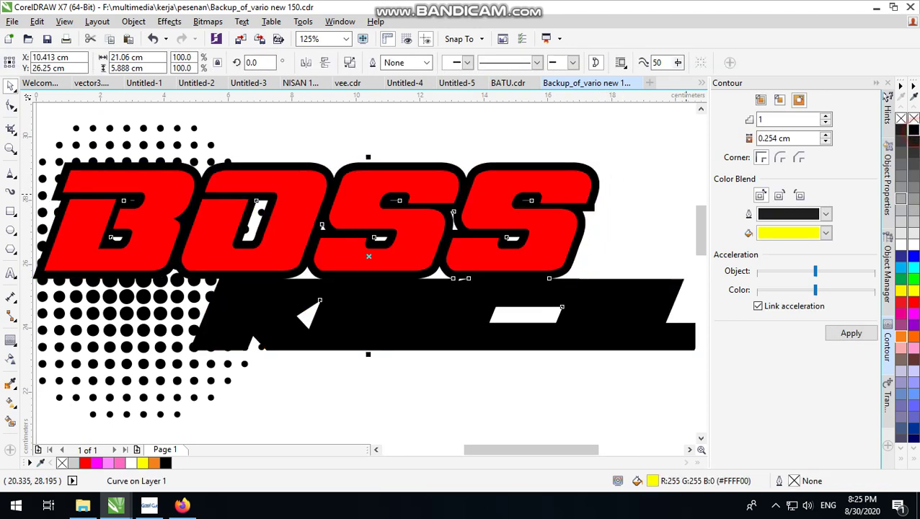
{"action": "left_click", "coordinate": [644, 214]}
Undo the accidental move of the KECIL lettering and fill it with cyan.
{"action": "left_click_drag", "start_coordinate": [634, 326], "coordinate": [634, 293]}
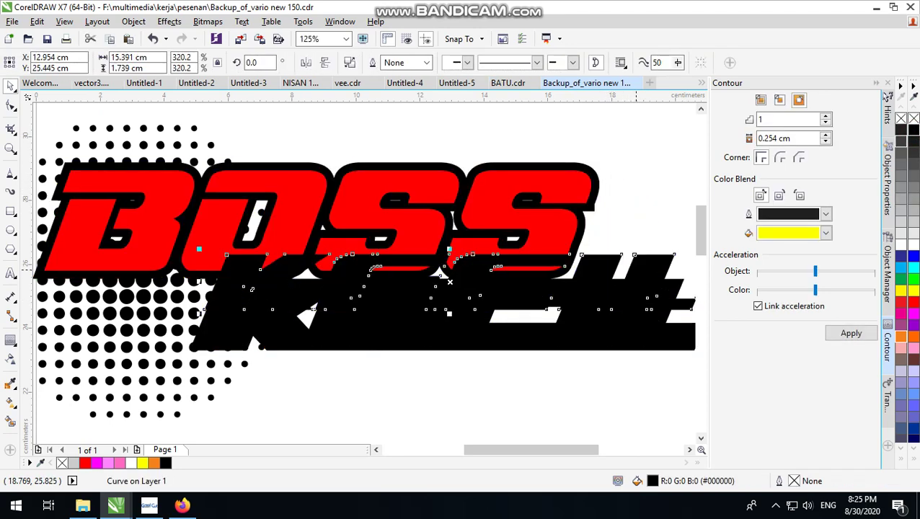
{"action": "key", "text": "ctrl+z"}
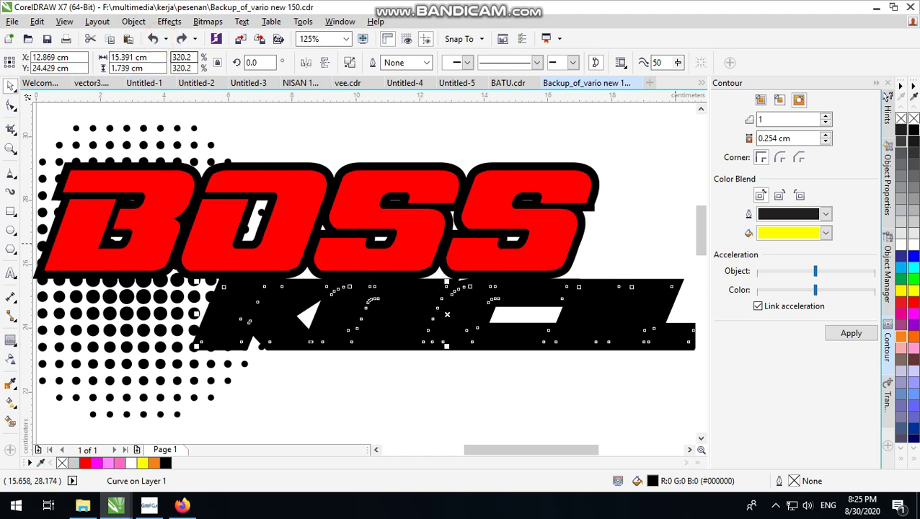
{"action": "left_click", "coordinate": [913, 267]}
{"action": "scroll", "coordinate": [444, 248], "scroll_direction": "down", "scroll_amount": 1}
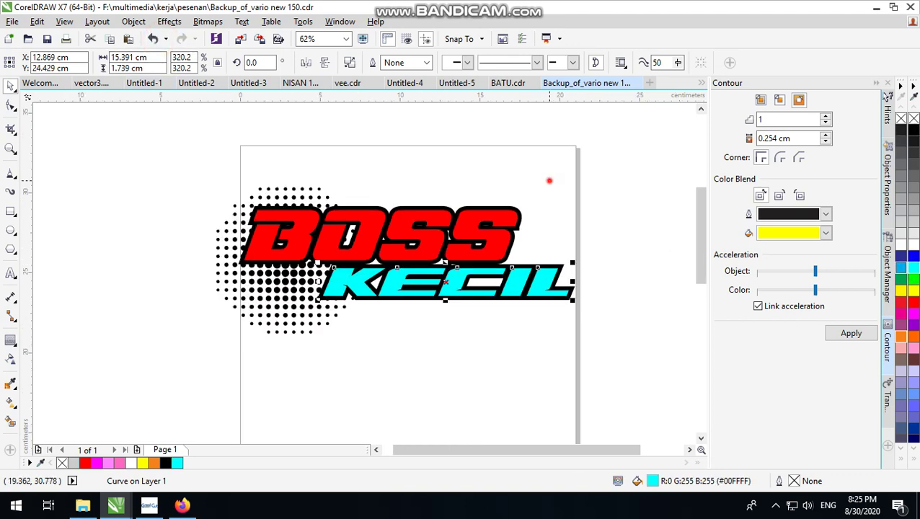
{"action": "left_click", "coordinate": [548, 180]}
Shift the black halftone circle slightly up and to the right behind the letter B.
{"action": "scroll", "coordinate": [318, 287], "scroll_direction": "up", "scroll_amount": 1}
{"action": "scroll", "coordinate": [318, 288], "scroll_direction": "down", "scroll_amount": 2}
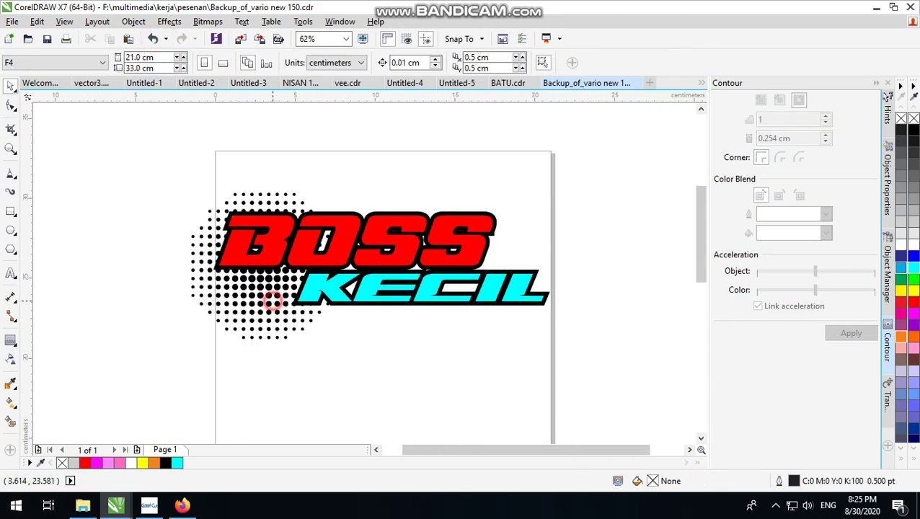
{"action": "scroll", "coordinate": [273, 302], "scroll_direction": "up", "scroll_amount": 2}
{"action": "scroll", "coordinate": [235, 267], "scroll_direction": "down", "scroll_amount": 1}
{"action": "left_click", "coordinate": [237, 282]}
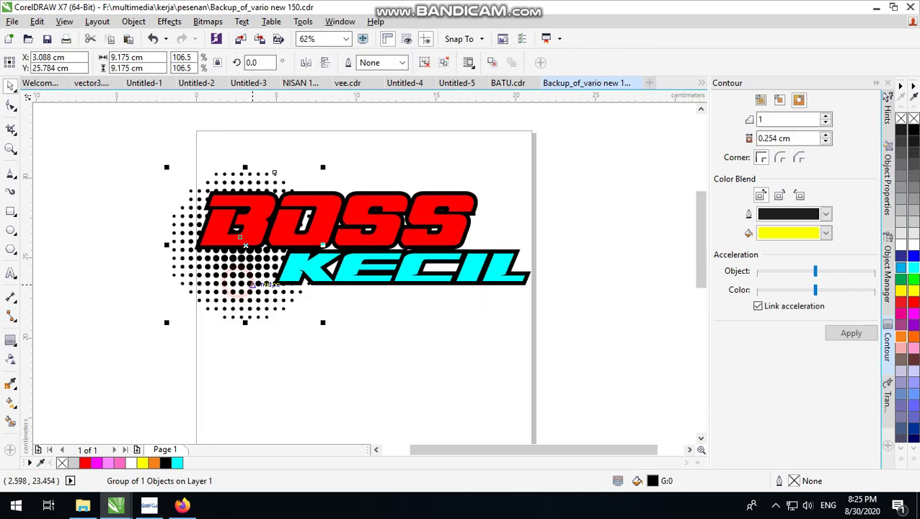
{"action": "left_click_drag", "start_coordinate": [255, 267], "coordinate": [271, 250]}
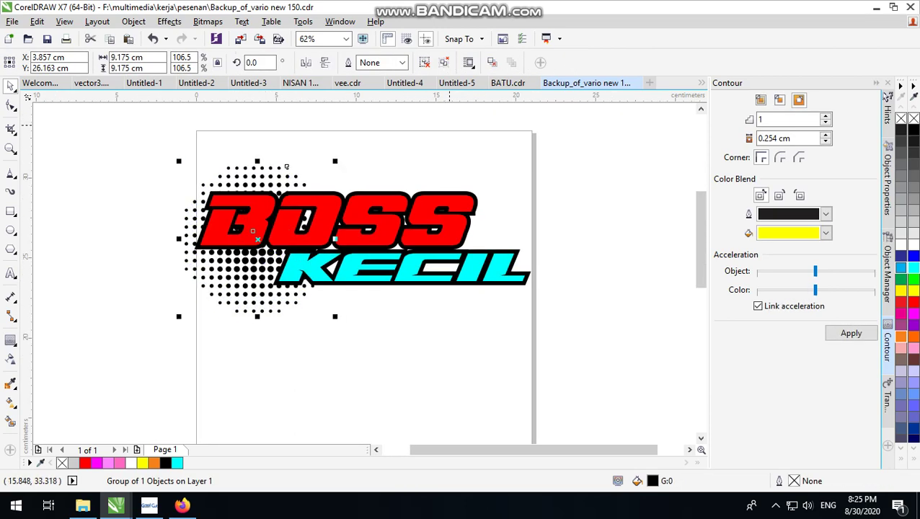
{"action": "left_click", "coordinate": [448, 125]}
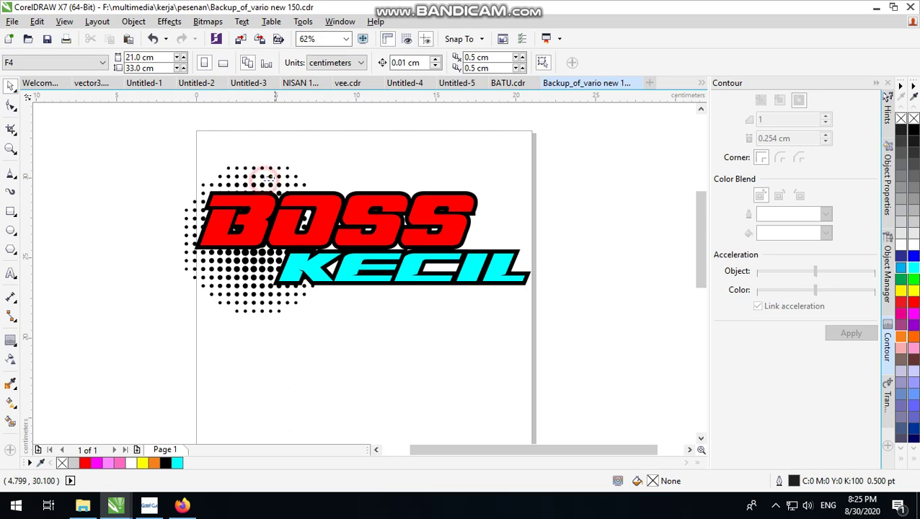
Duplicate the halftone circle, shrink the copy to about 5.9 cm and place it over the upper part of the SS letters.
{"action": "left_click_drag", "start_coordinate": [268, 176], "coordinate": [435, 151]}
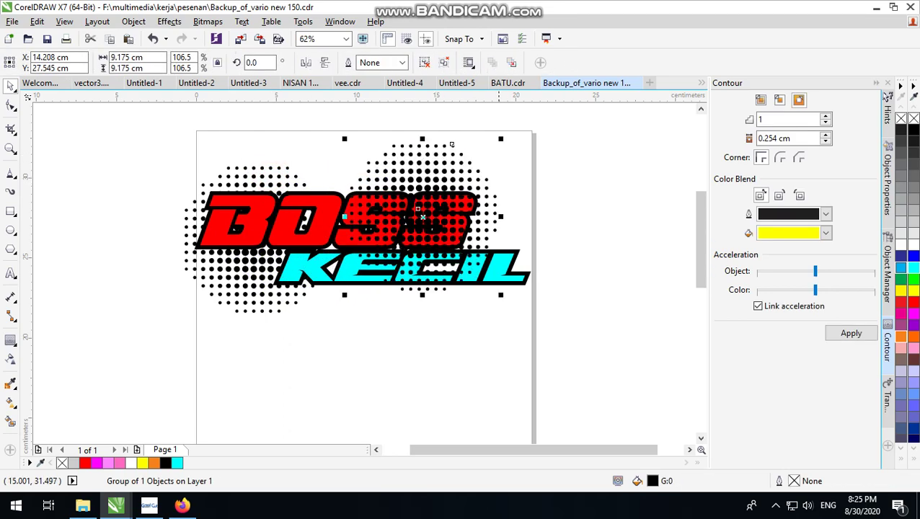
{"action": "left_click_drag", "start_coordinate": [500, 138], "coordinate": [443, 196]}
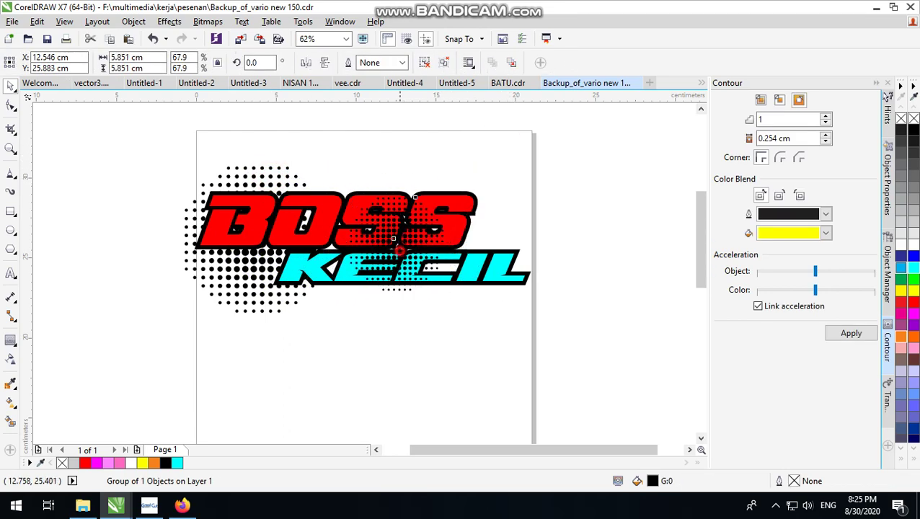
{"action": "left_click_drag", "start_coordinate": [399, 252], "coordinate": [407, 205]}
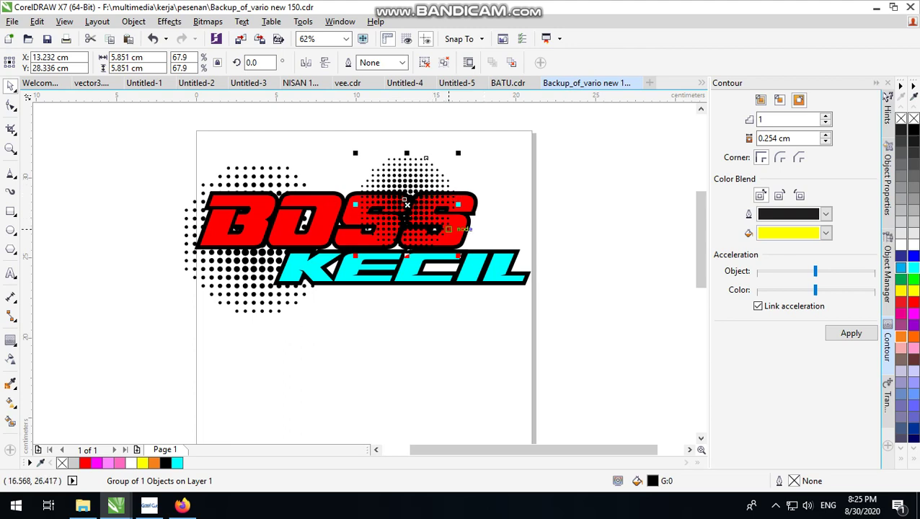
Send the smaller halftone circle to the back of the page and fill it with cyan.
{"action": "right_click", "coordinate": [426, 158]}
{"action": "mouse_move", "coordinate": [504, 355]}
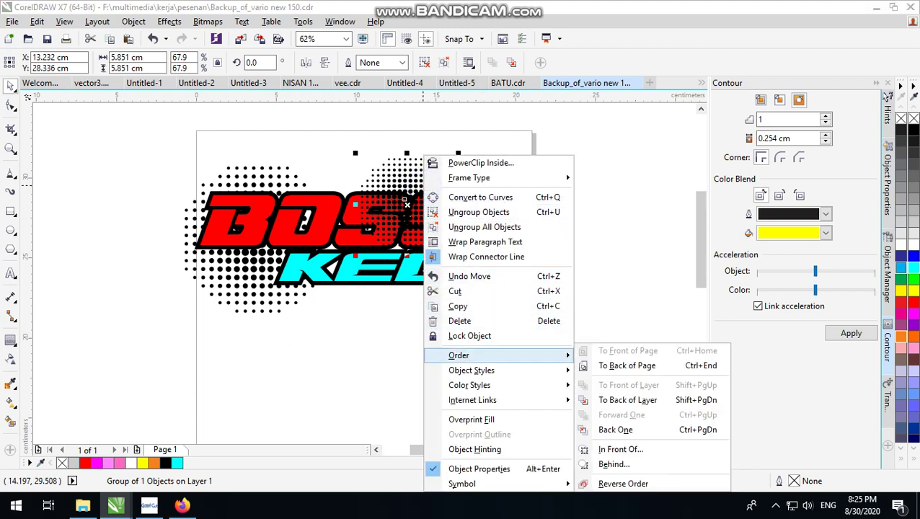
{"action": "left_click", "coordinate": [644, 366]}
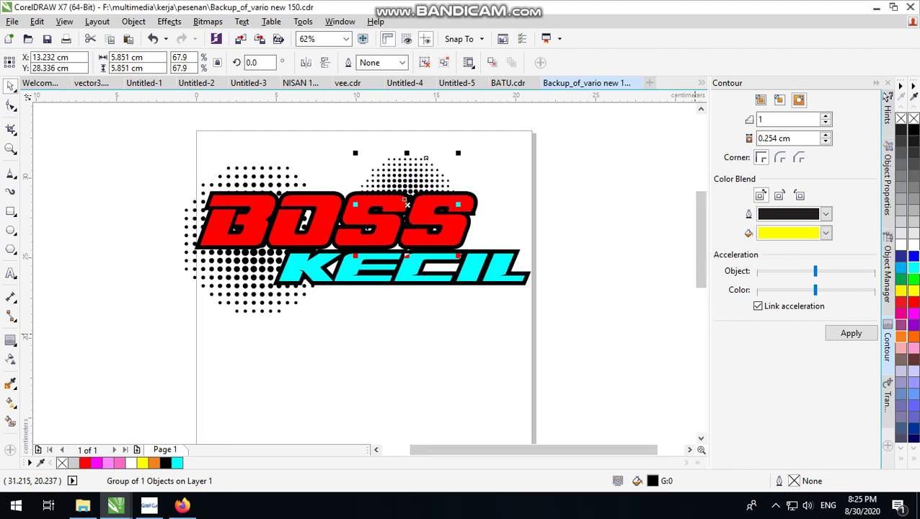
{"action": "left_click", "coordinate": [913, 267]}
{"action": "scroll", "coordinate": [452, 155], "scroll_direction": "up", "scroll_amount": 1}
{"action": "left_click", "coordinate": [550, 200]}
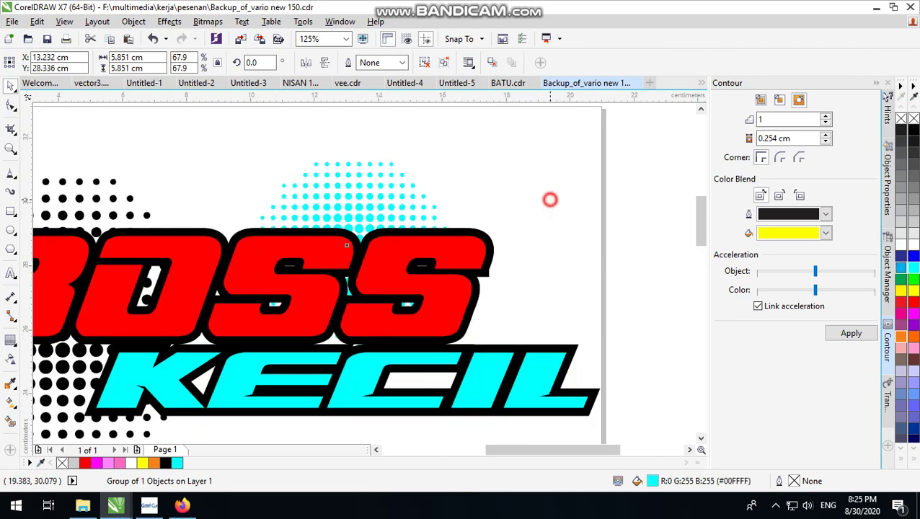
Shrink the cyan halftone circle to about 5.3 cm and center it behind the gap between the two S letters.
{"action": "left_click", "coordinate": [361, 197]}
{"action": "scroll", "coordinate": [375, 191], "scroll_direction": "down", "scroll_amount": 2}
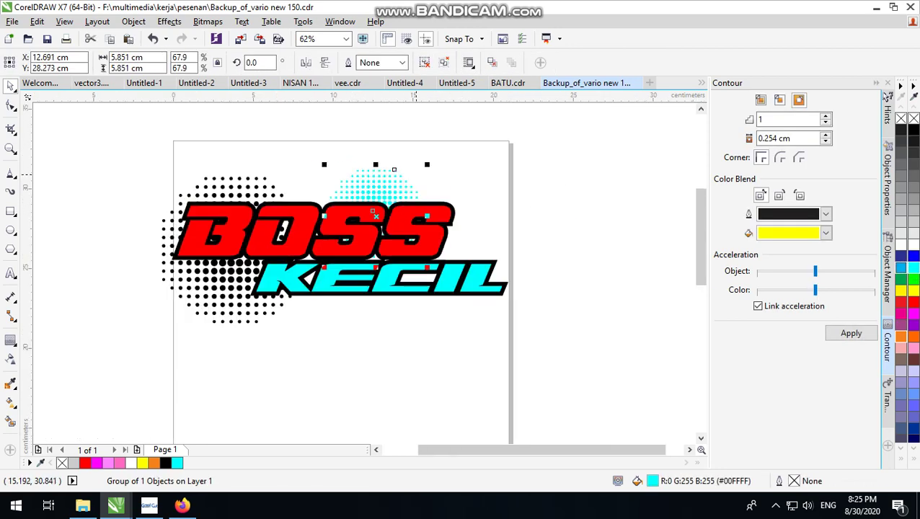
{"action": "left_click_drag", "start_coordinate": [427, 165], "coordinate": [414, 178]}
{"action": "scroll", "coordinate": [372, 186], "scroll_direction": "up", "scroll_amount": 1}
{"action": "left_click", "coordinate": [378, 184]}
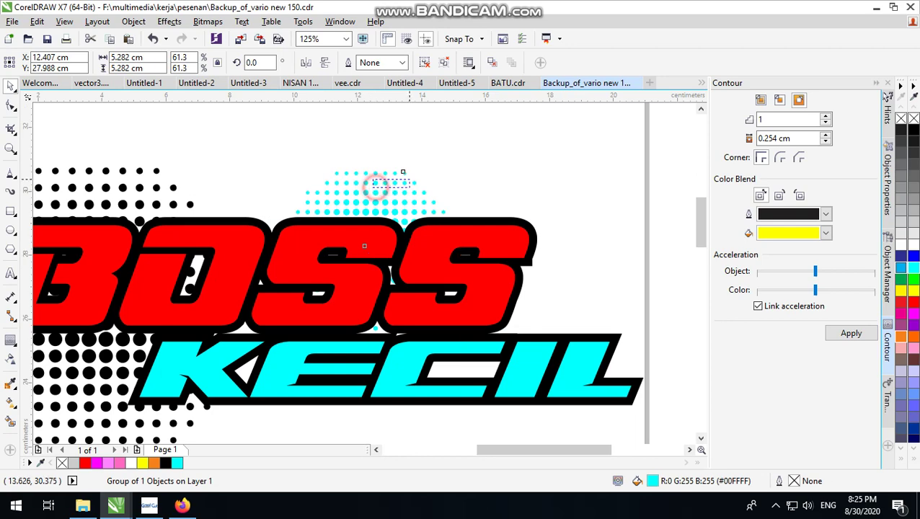
{"action": "left_click", "coordinate": [390, 195]}
{"action": "scroll", "coordinate": [390, 196], "scroll_direction": "down", "scroll_amount": 2}
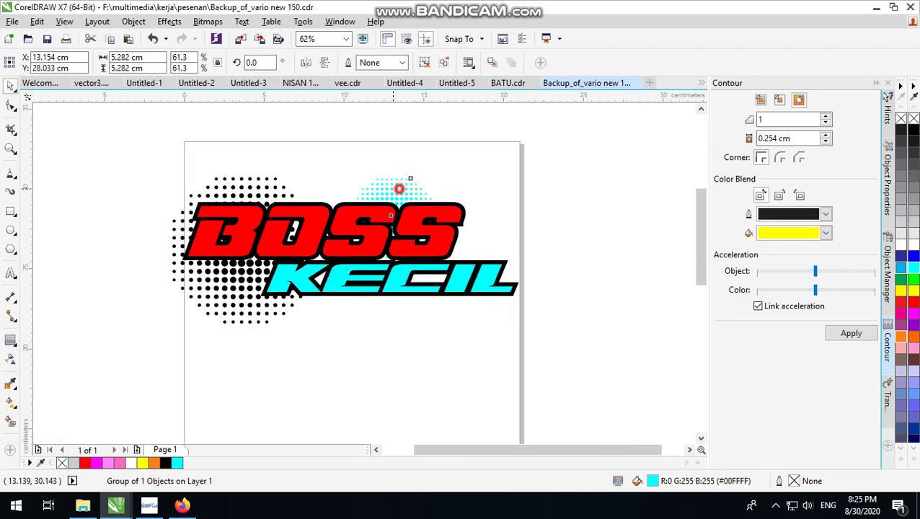
Duplicate the cyan halftone circle over the IL of KECIL and shrink the copy to about 4.3 cm.
{"action": "right_click", "coordinate": [485, 253]}
{"action": "left_click_drag", "start_coordinate": [487, 266], "coordinate": [510, 255]}
{"action": "scroll", "coordinate": [489, 313], "scroll_direction": "up", "scroll_amount": 1}
{"action": "left_click_drag", "start_coordinate": [489, 313], "coordinate": [494, 289]}
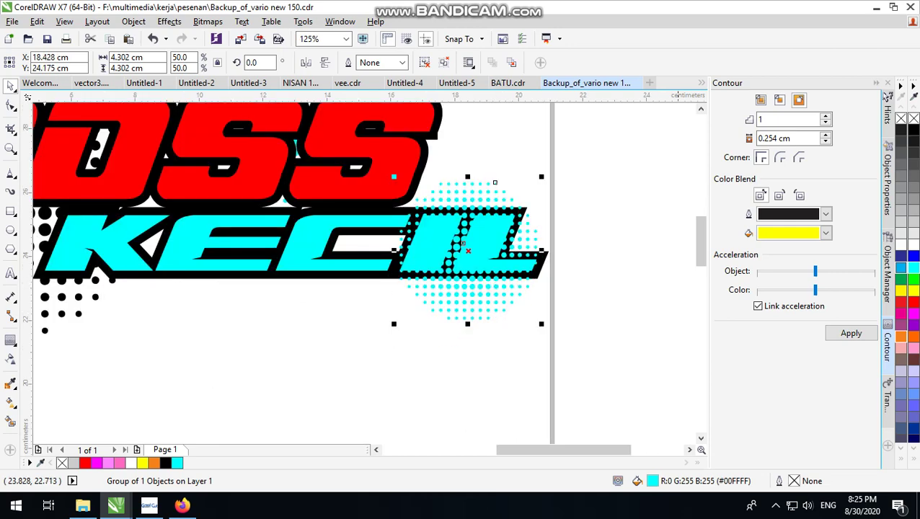
Fill the halftone circle over the end of KECIL with yellow and send it to the back of the page.
{"action": "left_click", "coordinate": [913, 290]}
{"action": "right_click", "coordinate": [494, 301]}
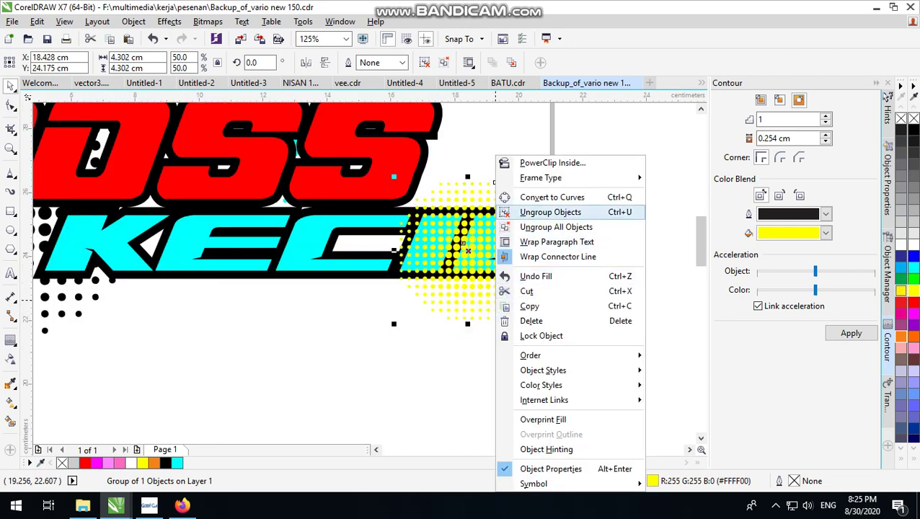
{"action": "mouse_move", "coordinate": [530, 355]}
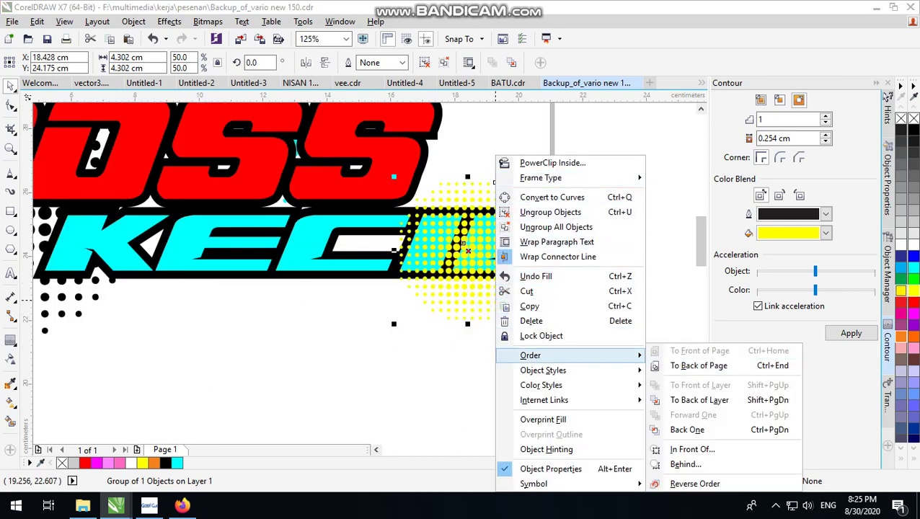
{"action": "left_click", "coordinate": [710, 364]}
{"action": "left_click", "coordinate": [582, 350]}
{"action": "key", "text": "F3"}
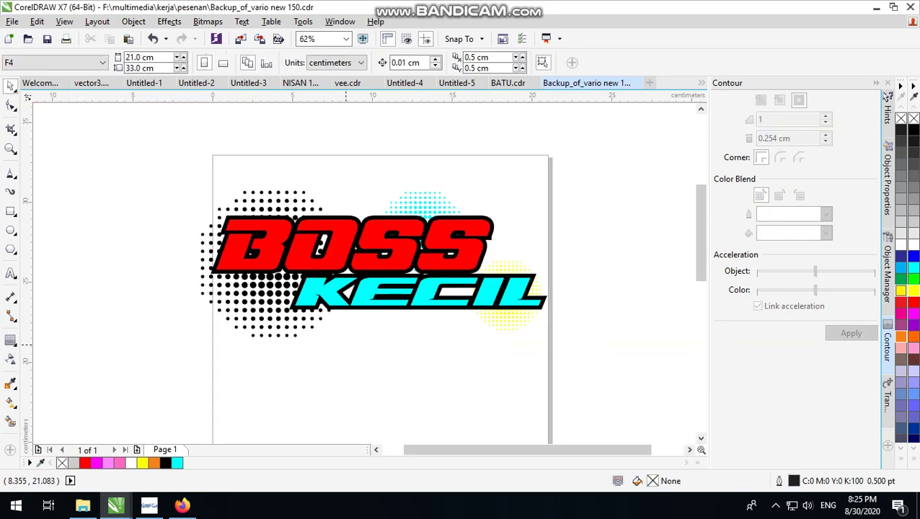
Shrink the black halftone circle to about 6.7 cm and place it behind the lower part of BO and the start of KECIL.
{"action": "left_click", "coordinate": [263, 335]}
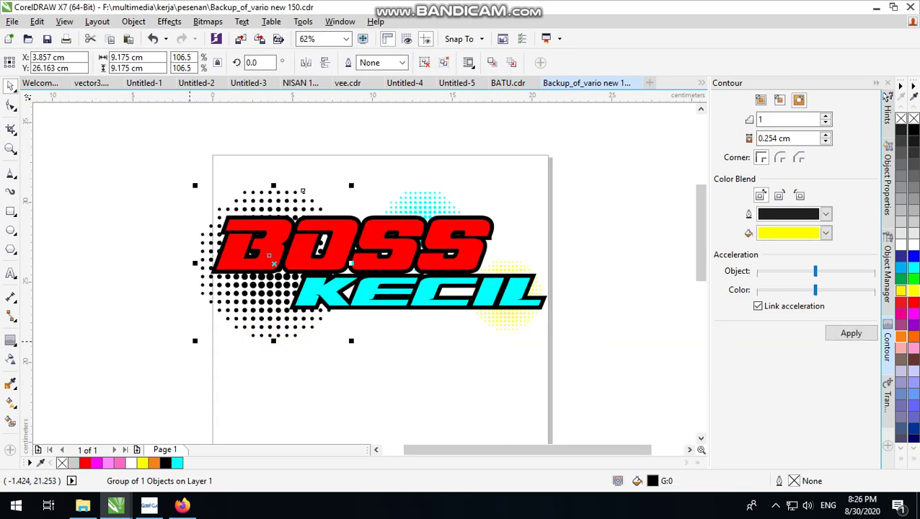
{"action": "left_click_drag", "start_coordinate": [194, 340], "coordinate": [261, 271]}
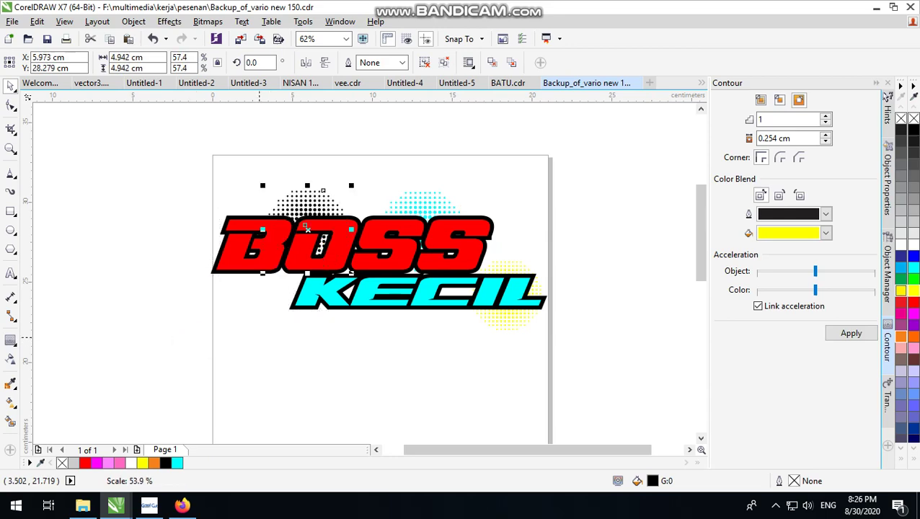
{"action": "left_click_drag", "start_coordinate": [306, 204], "coordinate": [315, 282]}
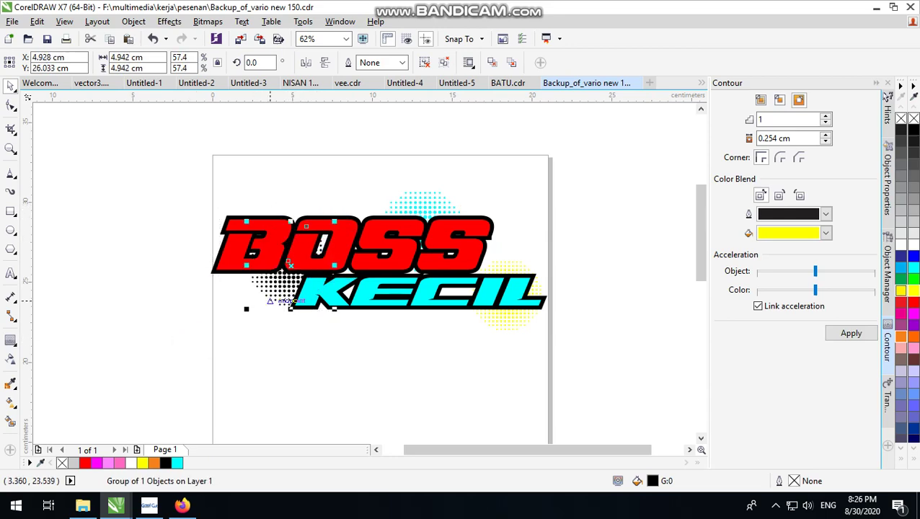
{"action": "left_click_drag", "start_coordinate": [247, 308], "coordinate": [217, 336]}
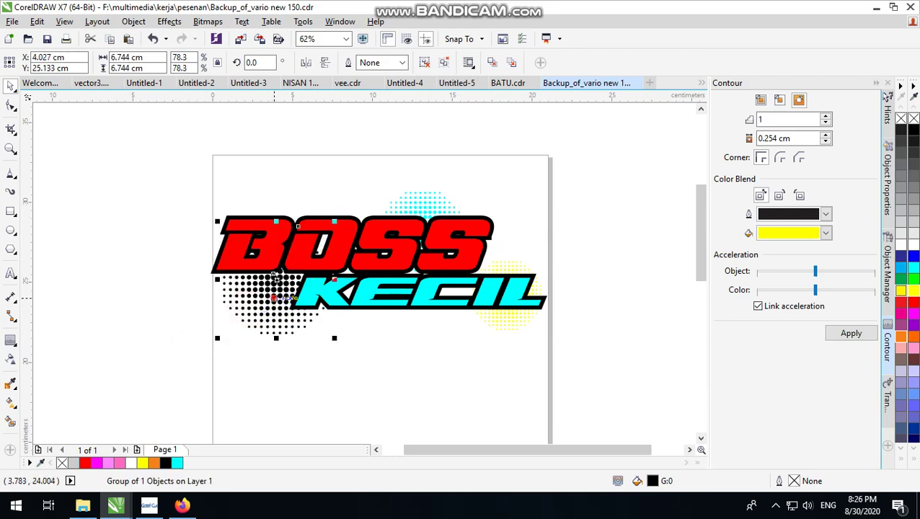
{"action": "left_click_drag", "start_coordinate": [274, 278], "coordinate": [276, 274]}
{"action": "left_click", "coordinate": [619, 207]}
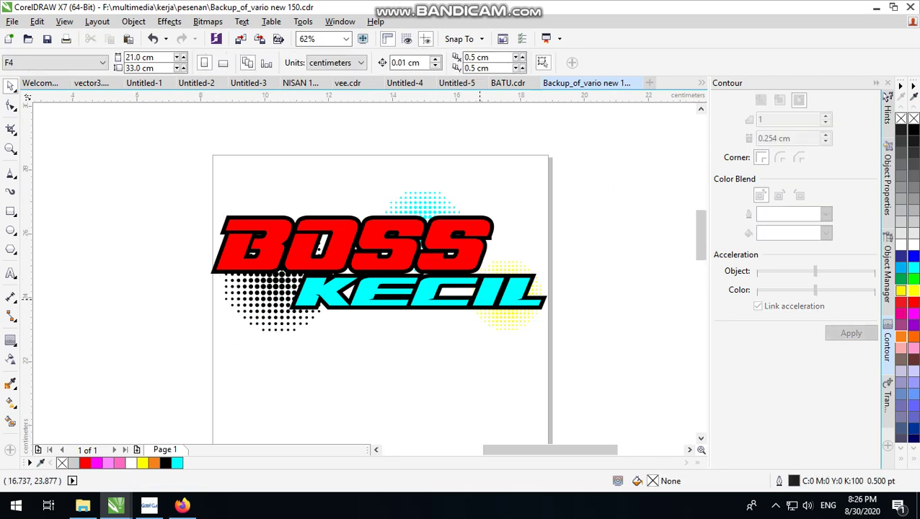
{"action": "scroll", "coordinate": [481, 297], "scroll_direction": "up", "scroll_amount": 2}
{"action": "left_click", "coordinate": [495, 281]}
{"action": "scroll", "coordinate": [496, 281], "scroll_direction": "down", "scroll_amount": 2}
{"action": "scroll", "coordinate": [495, 281], "scroll_direction": "down", "scroll_amount": 2}
{"action": "left_click", "coordinate": [579, 197]}
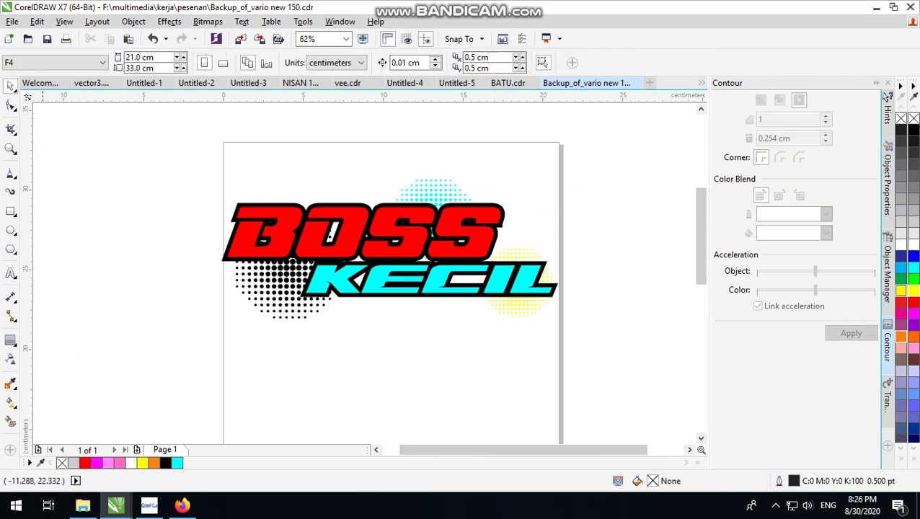
{"action": "left_click", "coordinate": [11, 212]}
{"action": "scroll", "coordinate": [493, 306], "scroll_direction": "up", "scroll_amount": 1}
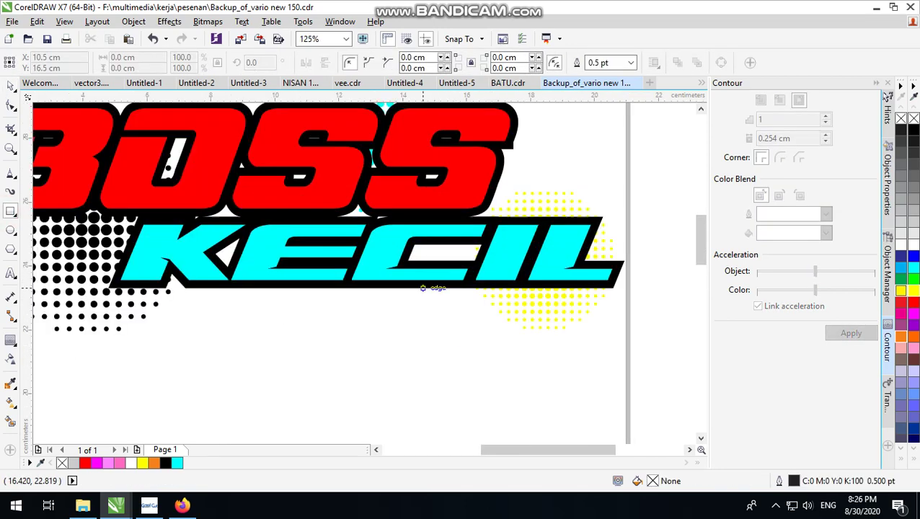
{"action": "scroll", "coordinate": [231, 260], "scroll_direction": "down", "scroll_amount": 1}
{"action": "left_click_drag", "start_coordinate": [481, 251], "coordinate": [104, 317]}
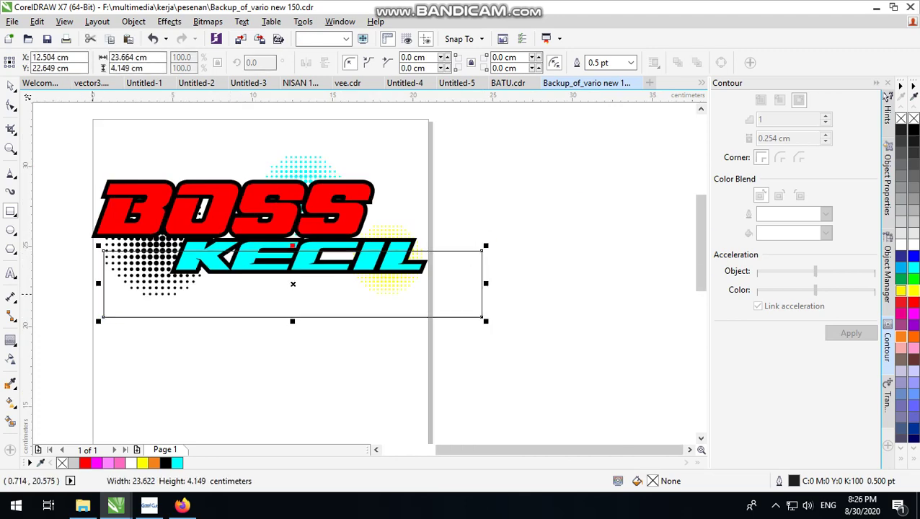
{"action": "scroll", "coordinate": [354, 257], "scroll_direction": "up", "scroll_amount": 1}
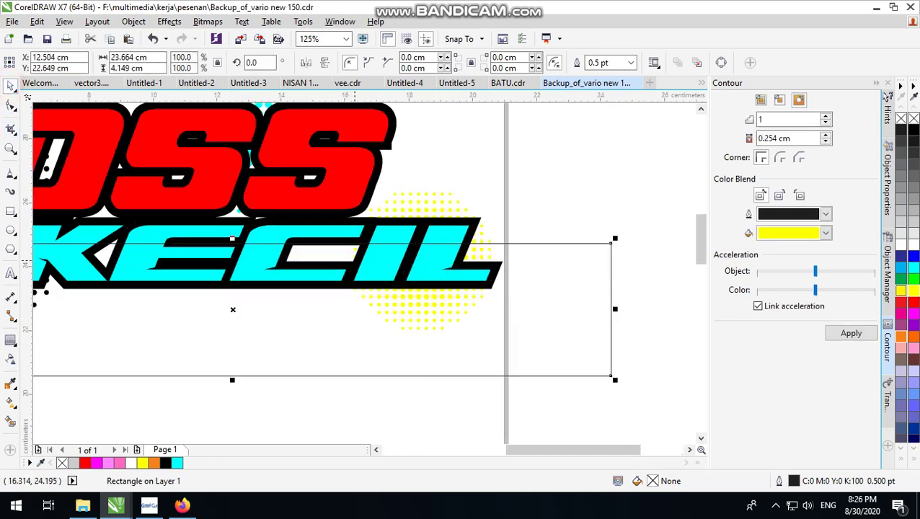
{"action": "left_click_drag", "start_coordinate": [385, 332], "coordinate": [382, 336]}
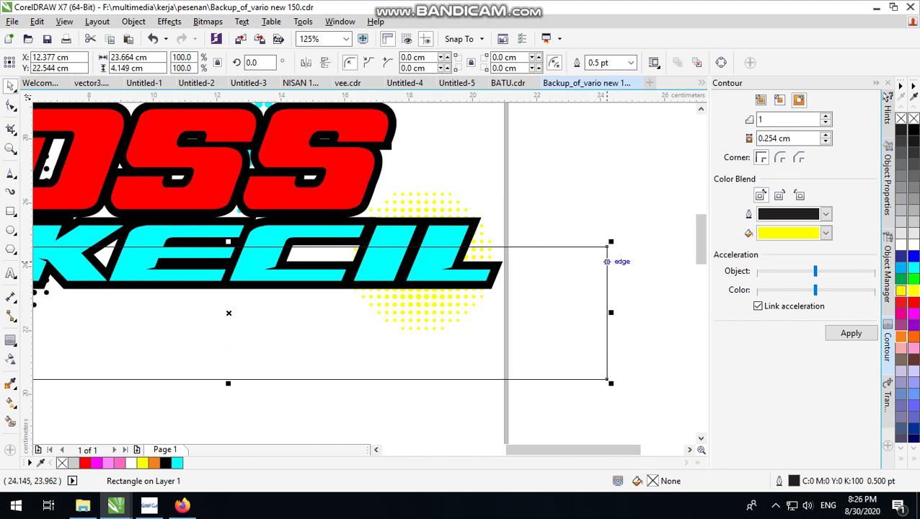
{"action": "left_click", "coordinate": [626, 232]}
{"action": "left_click", "coordinate": [579, 281]}
{"action": "right_click", "coordinate": [564, 298]}
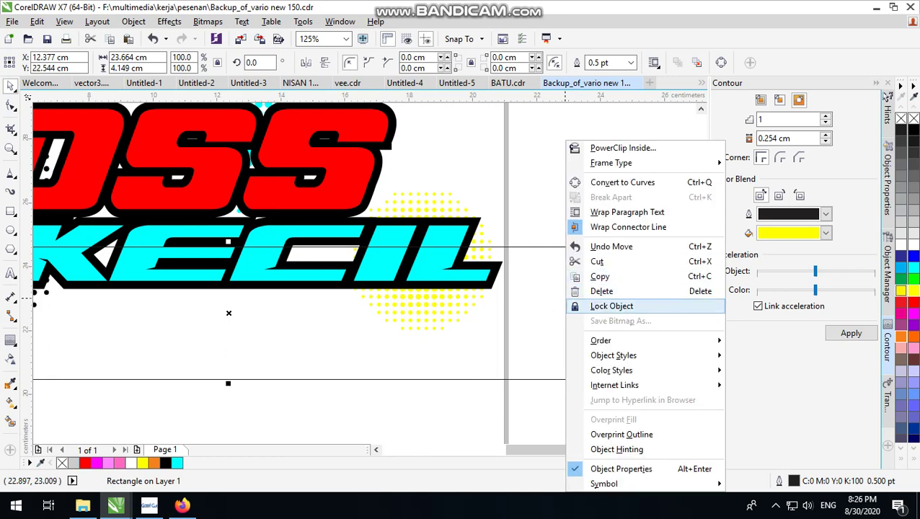
{"action": "left_click", "coordinate": [610, 290]}
Apply a one-step yellow inside contour with a 0.084 cm offset to the cyan KECIL letters.
{"action": "left_click", "coordinate": [455, 239]}
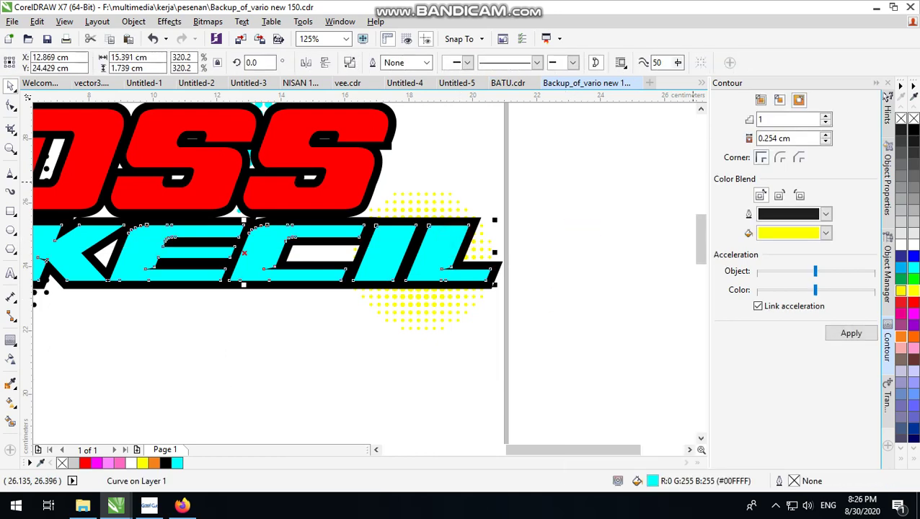
{"action": "left_click", "coordinate": [779, 99]}
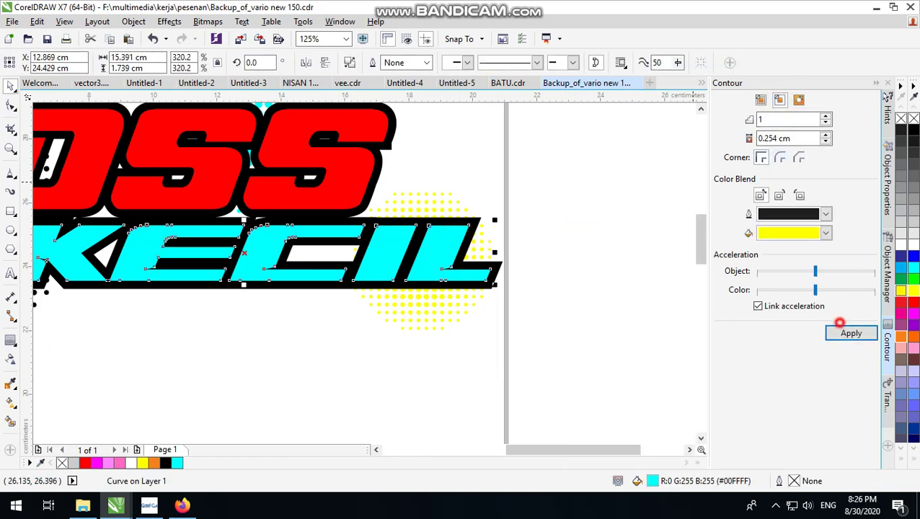
{"action": "left_click", "coordinate": [840, 323]}
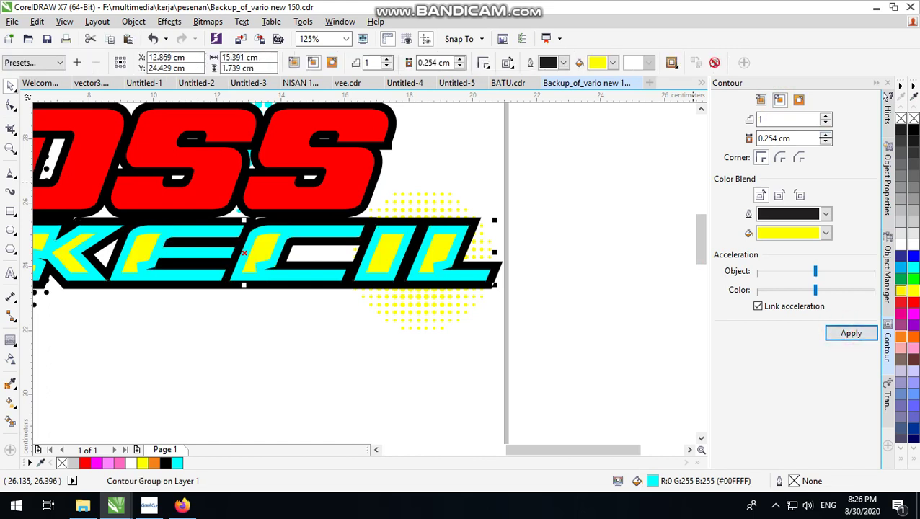
{"action": "left_click_drag", "start_coordinate": [764, 138], "coordinate": [771, 138]}
{"action": "type", "text": "0"}
{"action": "left_click", "coordinate": [837, 336]}
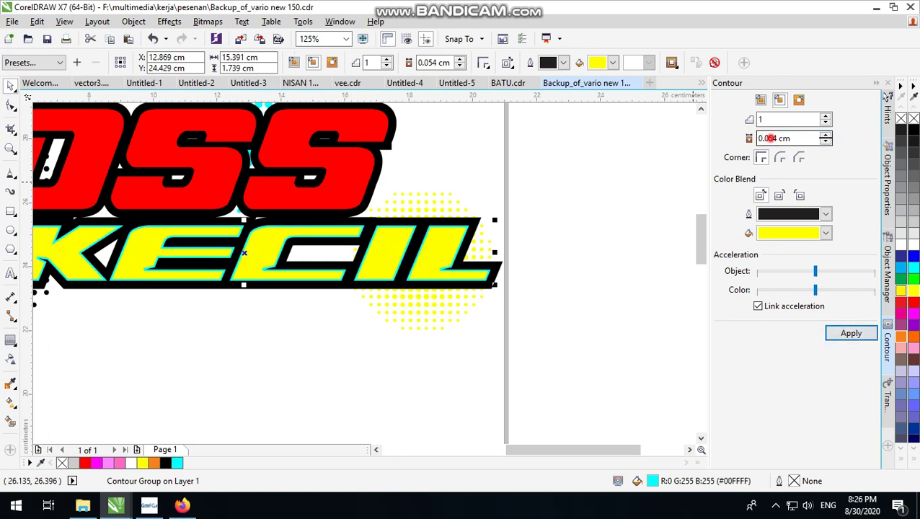
{"action": "left_click_drag", "start_coordinate": [767, 138], "coordinate": [772, 138]}
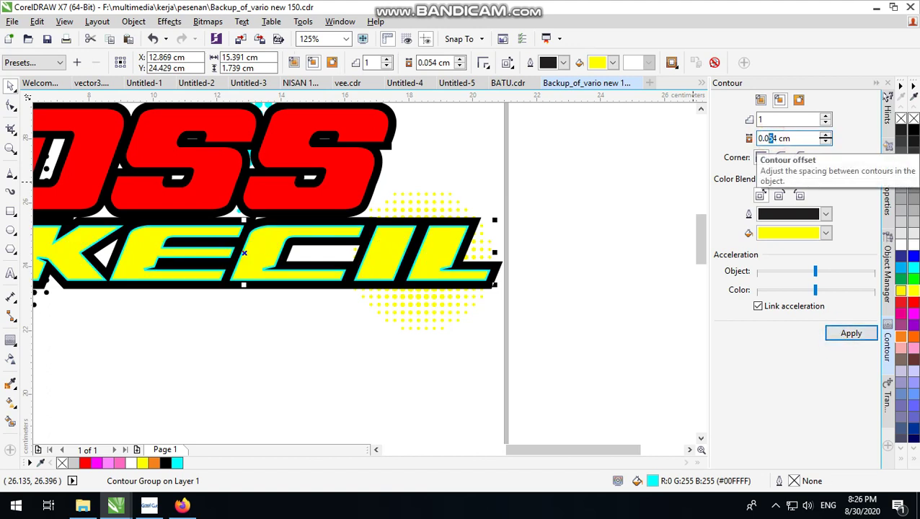
{"action": "type", "text": "8"}
{"action": "left_click", "coordinate": [851, 333]}
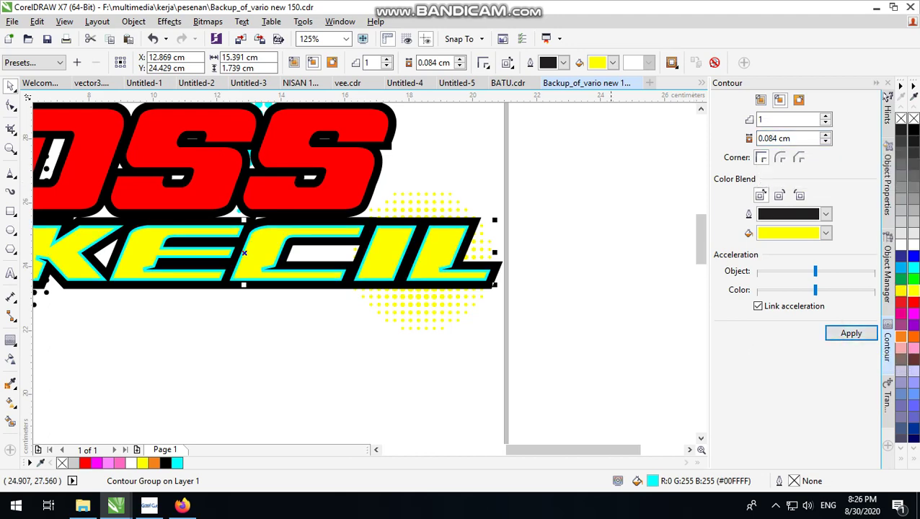
Break the contour group of KECIL apart into separate objects.
{"action": "left_click", "coordinate": [133, 20]}
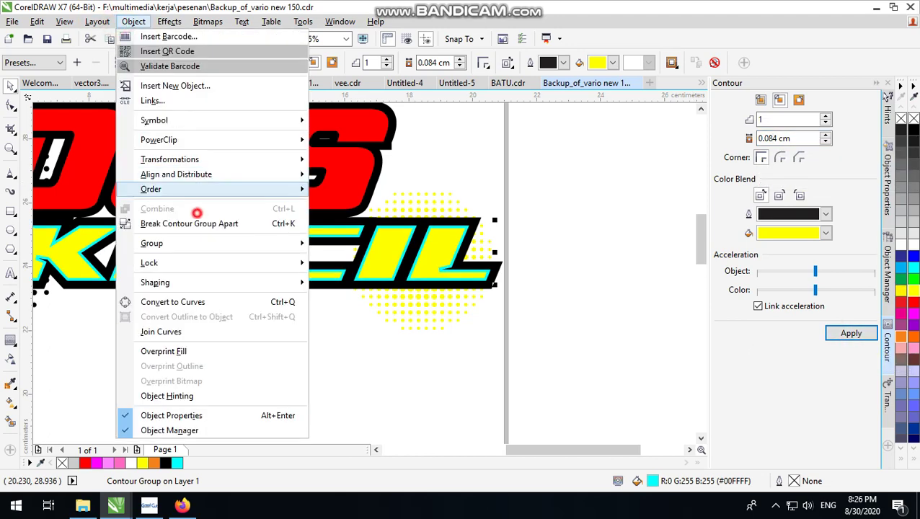
{"action": "left_click", "coordinate": [197, 223]}
{"action": "left_click", "coordinate": [568, 342]}
{"action": "scroll", "coordinate": [569, 343], "scroll_direction": "down", "scroll_amount": 2}
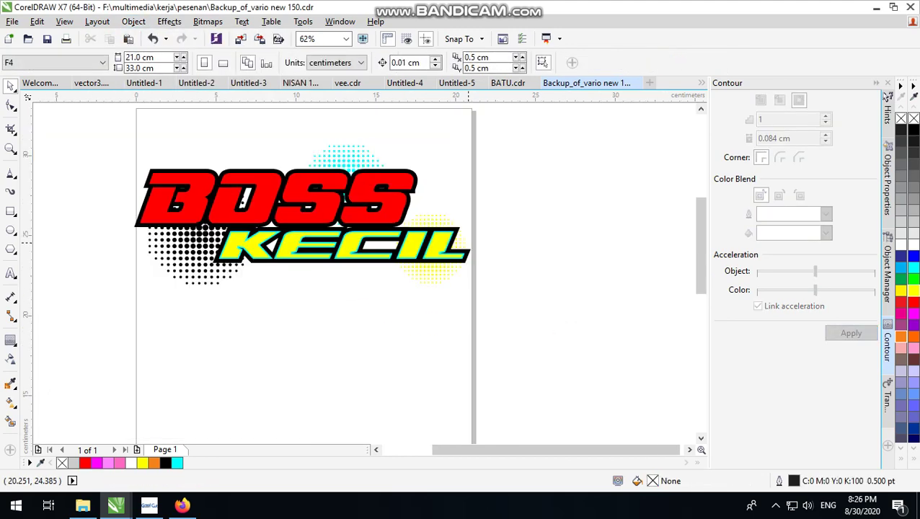
{"action": "left_click", "coordinate": [513, 241]}
Fill the inner KECIL letters with a darker cyan, RGB 0, 173, 173.
{"action": "scroll", "coordinate": [323, 246], "scroll_direction": "up", "scroll_amount": 2}
{"action": "left_click", "coordinate": [280, 230]}
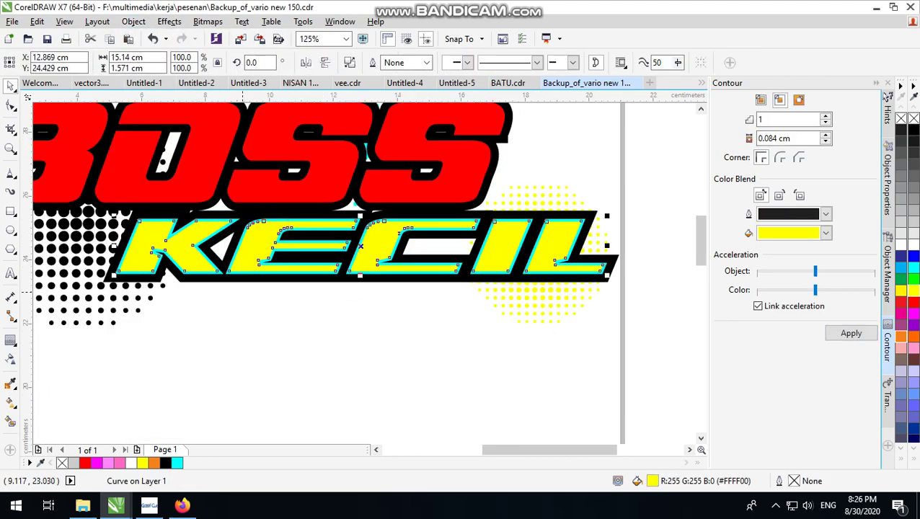
{"action": "left_click", "coordinate": [530, 298]}
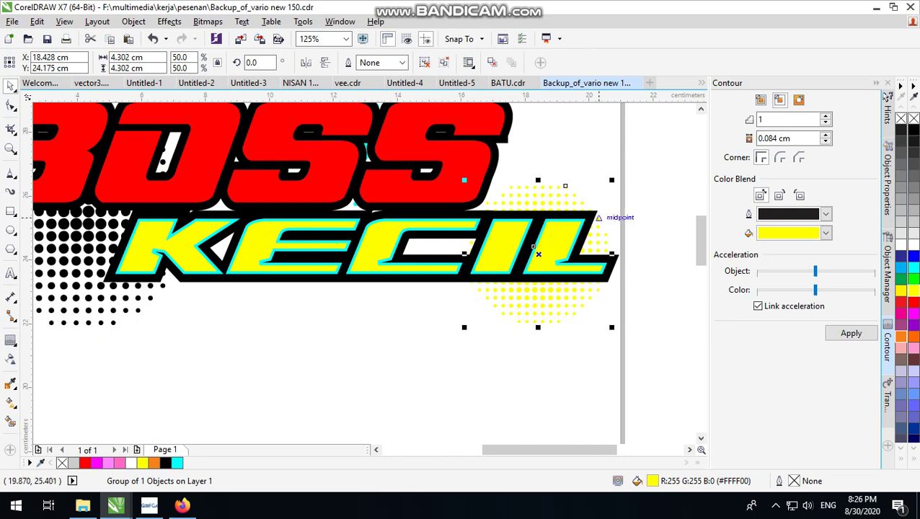
{"action": "left_click", "coordinate": [630, 209]}
{"action": "left_click", "coordinate": [554, 240]}
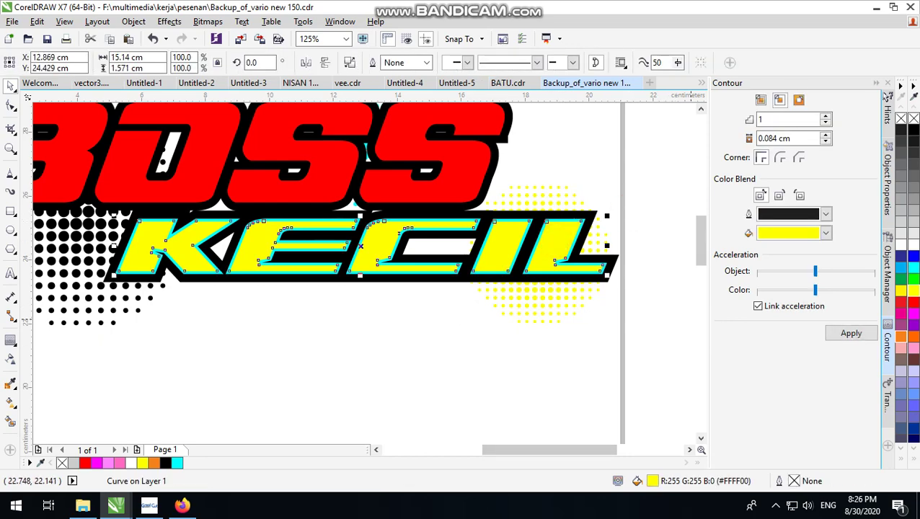
{"action": "left_click", "coordinate": [179, 464]}
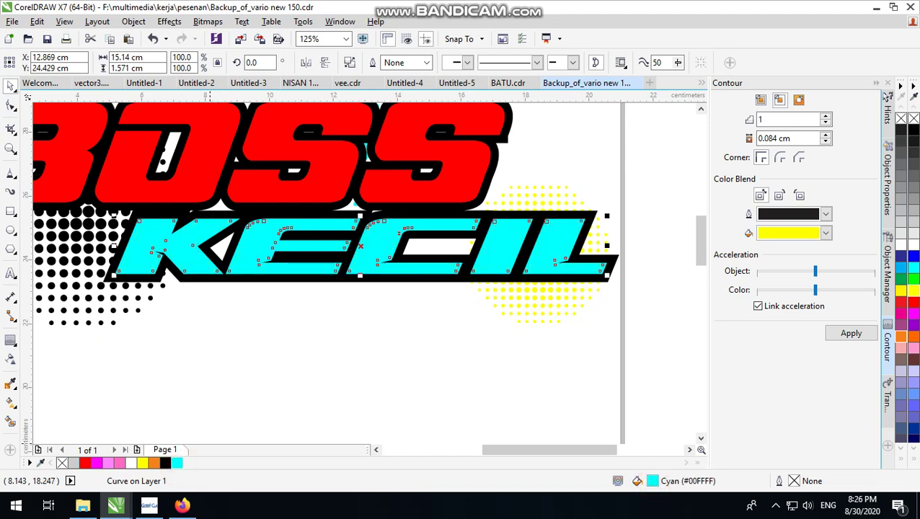
{"action": "key", "text": "shift+F11"}
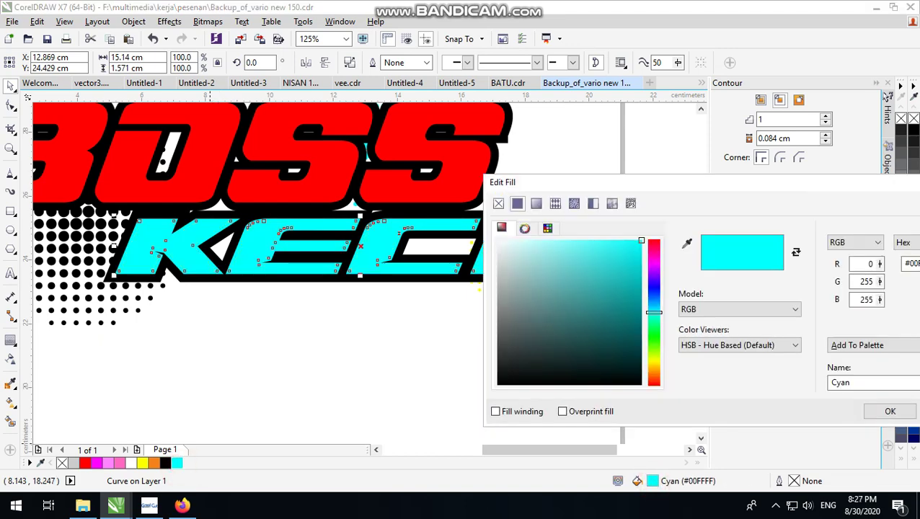
{"action": "left_click_drag", "start_coordinate": [641, 240], "coordinate": [642, 289]}
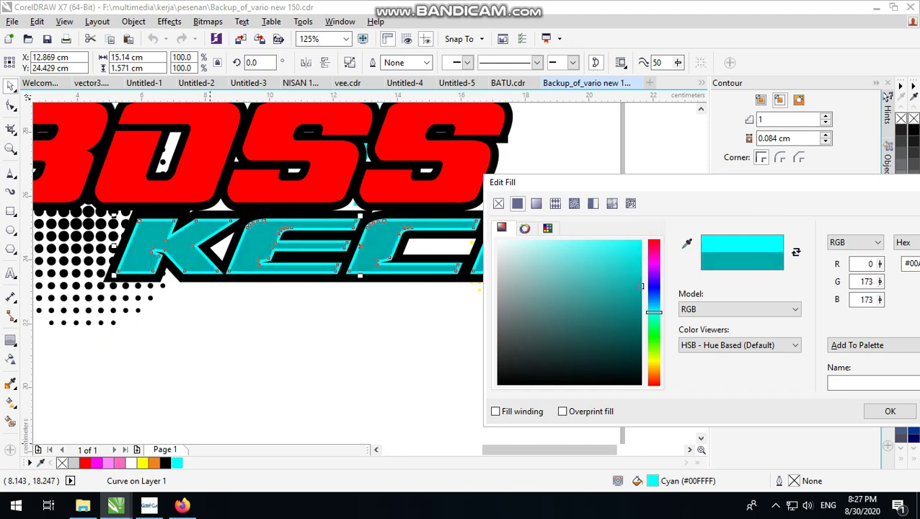
{"action": "left_click", "coordinate": [889, 411]}
{"action": "left_click", "coordinate": [421, 339]}
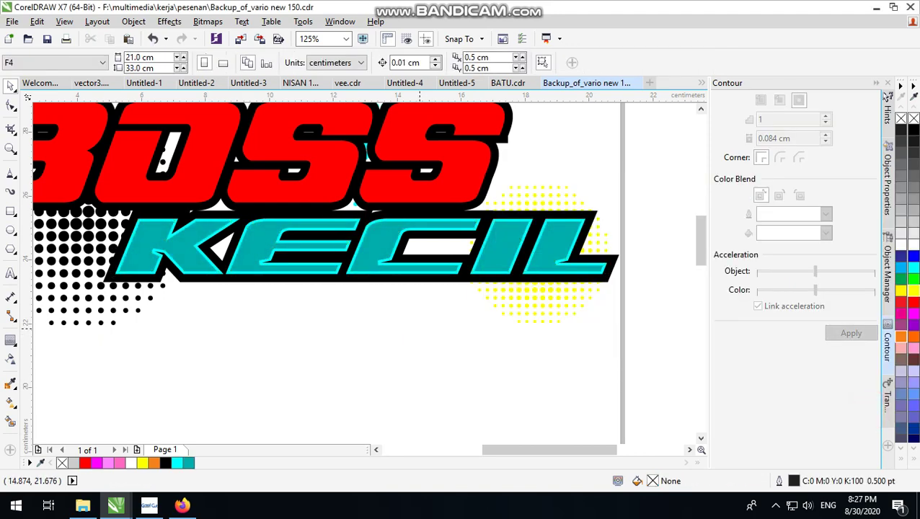
Duplicate the yellow halftone circle below KECIL and PowerClip the copy inside the dark cyan inner letters.
{"action": "scroll", "coordinate": [555, 307], "scroll_direction": "down", "scroll_amount": 2}
{"action": "scroll", "coordinate": [555, 308], "scroll_direction": "up", "scroll_amount": 2}
{"action": "left_click_drag", "start_coordinate": [555, 308], "coordinate": [328, 387]}
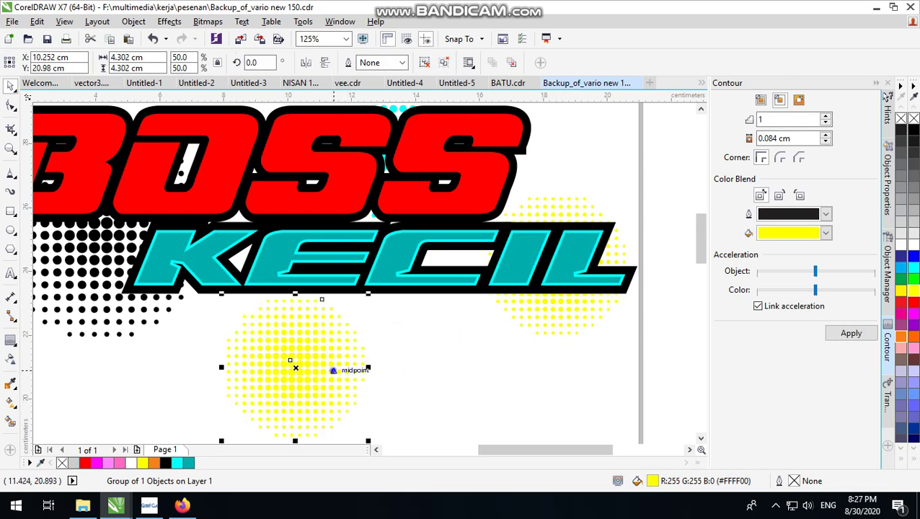
{"action": "right_click", "coordinate": [322, 370]}
{"action": "left_click", "coordinate": [382, 39]}
{"action": "key", "text": "Escape"}
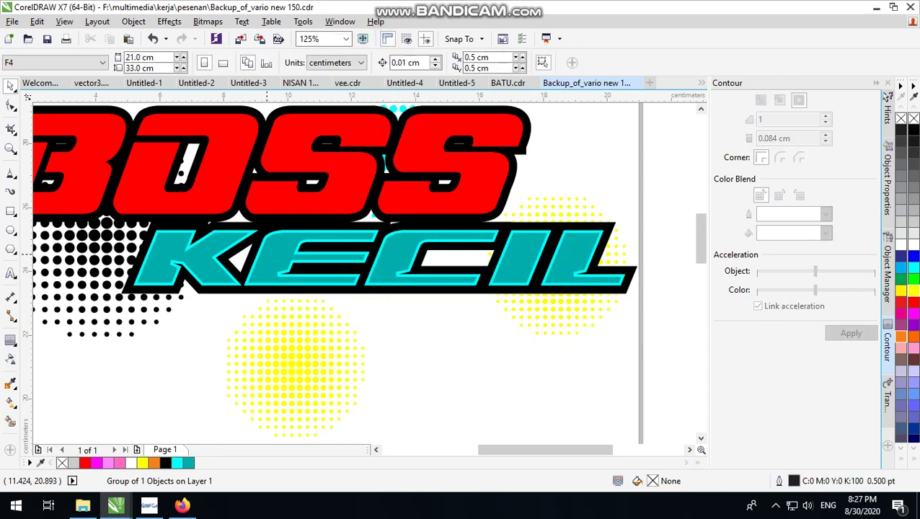
{"action": "double_click", "coordinate": [394, 254]}
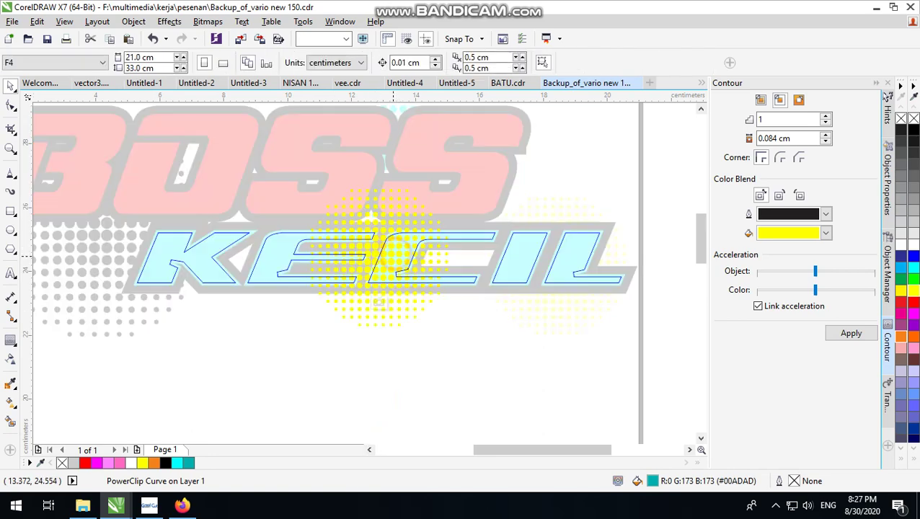
{"action": "left_click", "coordinate": [378, 302]}
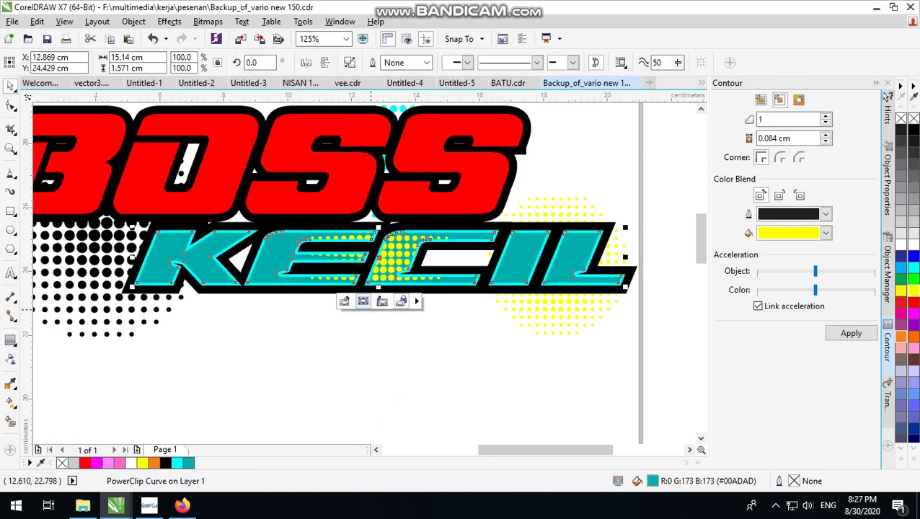
Edit the KECIL PowerClip contents, lower the yellow halftone circle and repeat it in a row across the lower half of all the letters.
{"action": "left_click", "coordinate": [344, 302]}
{"action": "left_click", "coordinate": [498, 359]}
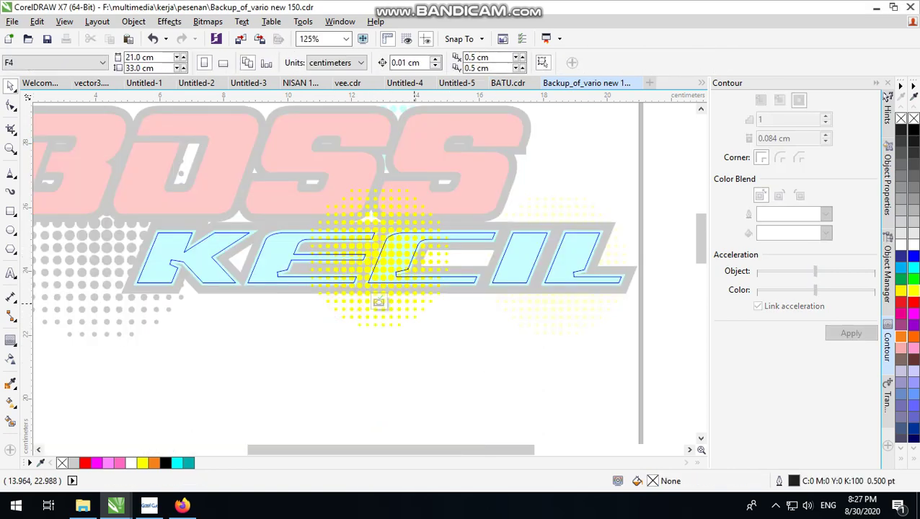
{"action": "left_click", "coordinate": [409, 305]}
{"action": "left_click_drag", "start_coordinate": [409, 305], "coordinate": [602, 372]}
{"action": "right_click", "coordinate": [315, 366]}
{"action": "right_click", "coordinate": [428, 367]}
{"action": "right_click", "coordinate": [523, 367]}
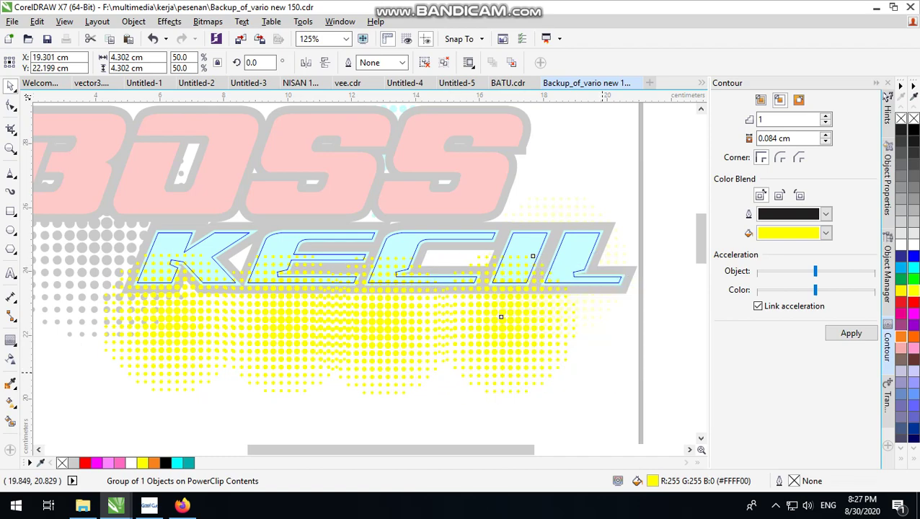
{"action": "right_click", "coordinate": [602, 372]}
{"action": "left_click", "coordinate": [650, 219], "text": "ctrl"}
{"action": "scroll", "coordinate": [428, 321], "scroll_direction": "down", "scroll_amount": 1}
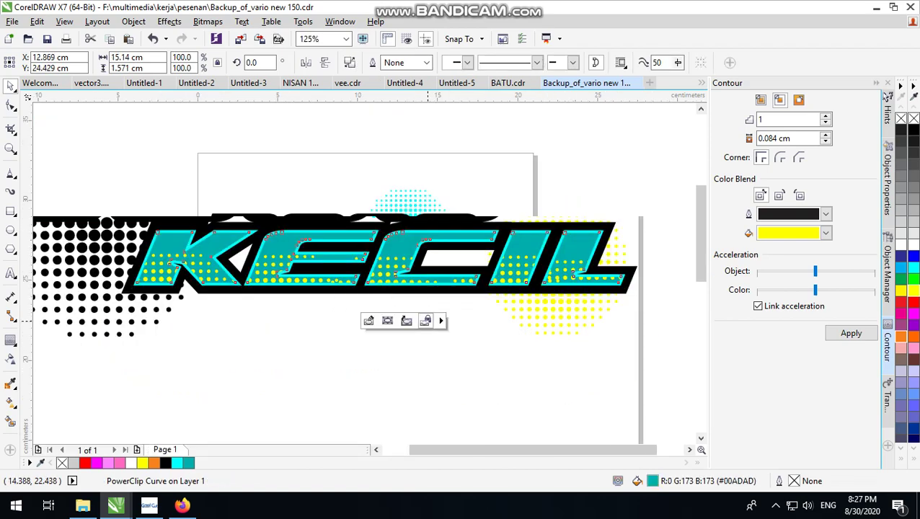
Add a one-step inside contour with a 0.084 cm offset and yellow fill to the red BOSS letters.
{"action": "left_click", "coordinate": [559, 241]}
{"action": "scroll", "coordinate": [512, 305], "scroll_direction": "up", "scroll_amount": 1}
{"action": "scroll", "coordinate": [618, 206], "scroll_direction": "down", "scroll_amount": 2}
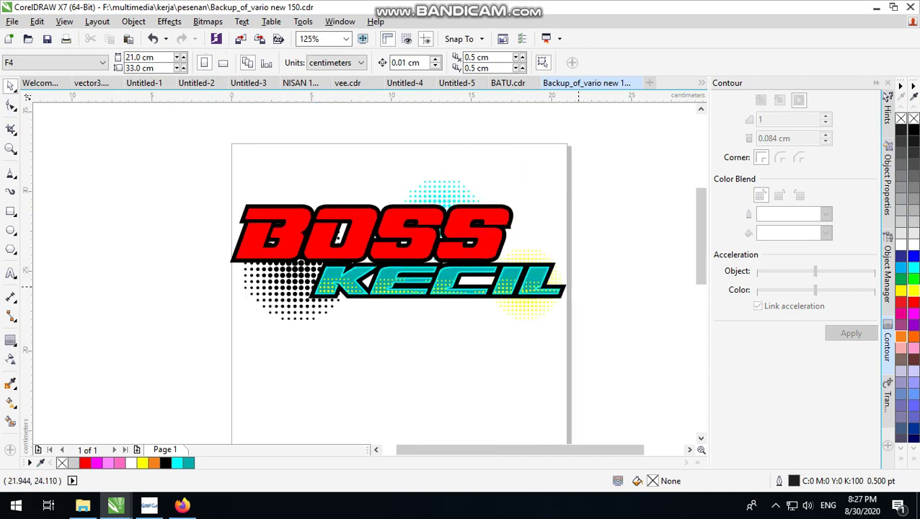
{"action": "left_click", "coordinate": [501, 239]}
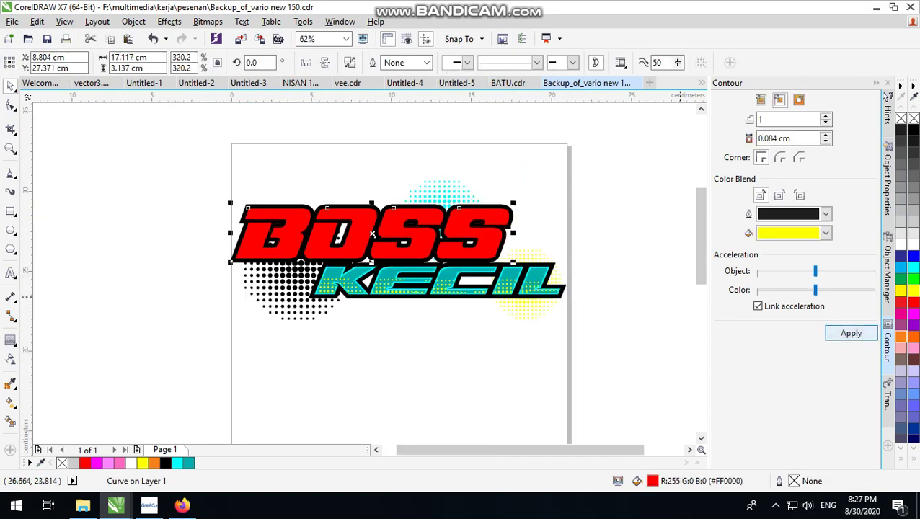
{"action": "scroll", "coordinate": [487, 240], "scroll_direction": "up", "scroll_amount": 2}
{"action": "scroll", "coordinate": [487, 240], "scroll_direction": "down", "scroll_amount": 2}
{"action": "scroll", "coordinate": [499, 224], "scroll_direction": "up", "scroll_amount": 2}
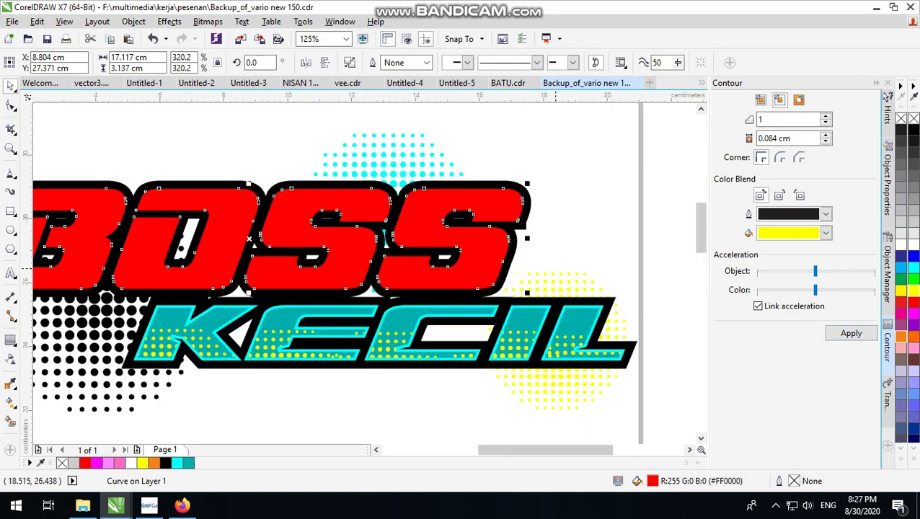
{"action": "left_click", "coordinate": [853, 334]}
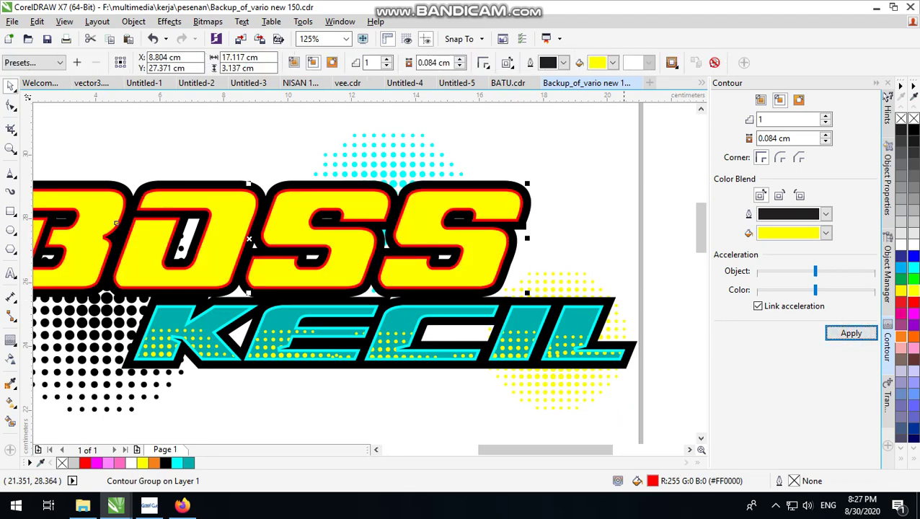
Break the contour group of BOSS apart into separate objects.
{"action": "left_click", "coordinate": [134, 21]}
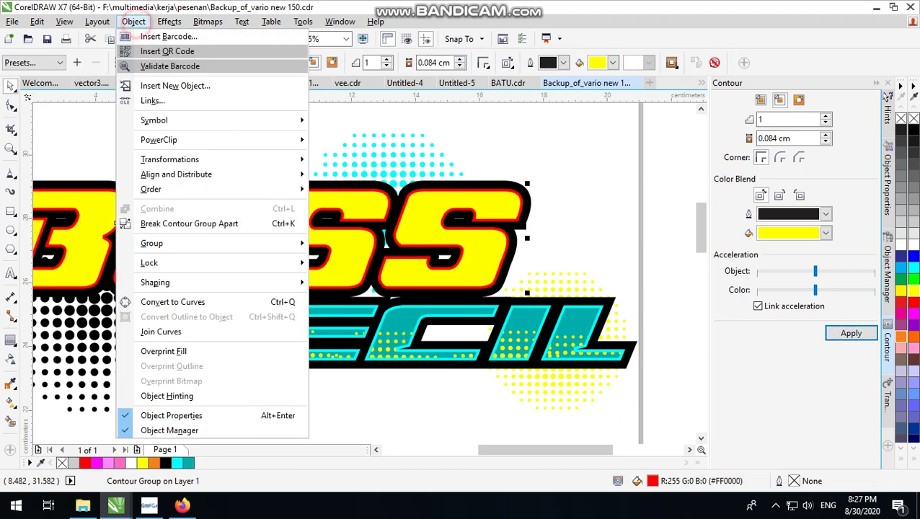
{"action": "left_click", "coordinate": [173, 223]}
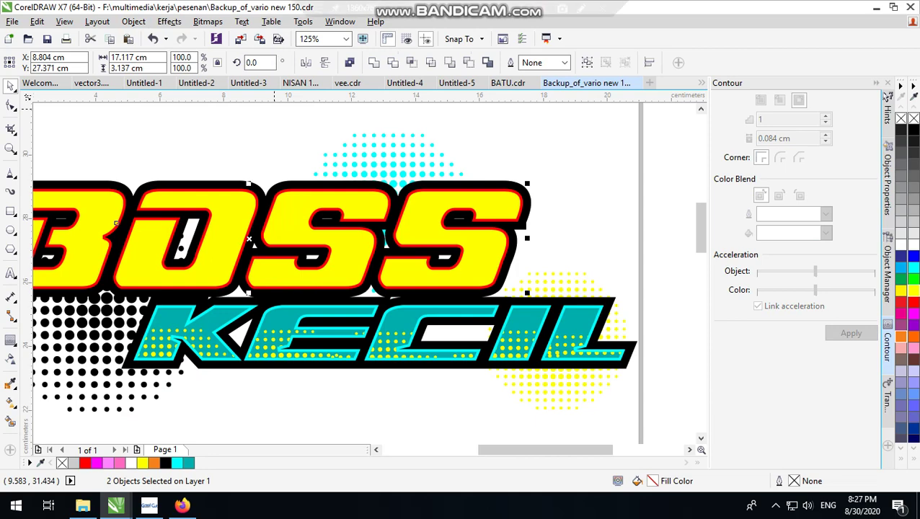
{"action": "left_click", "coordinate": [215, 123]}
{"action": "scroll", "coordinate": [353, 181], "scroll_direction": "down", "scroll_amount": 2}
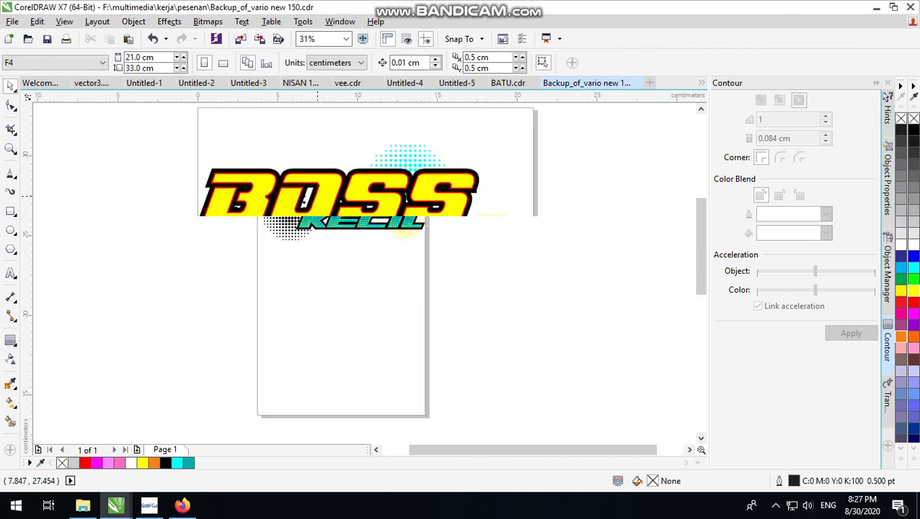
{"action": "scroll", "coordinate": [319, 196], "scroll_direction": "up", "scroll_amount": 2}
Fill the inner BOSS letters with dark red, RGB 135, 0, 0.
{"action": "left_click", "coordinate": [333, 188]}
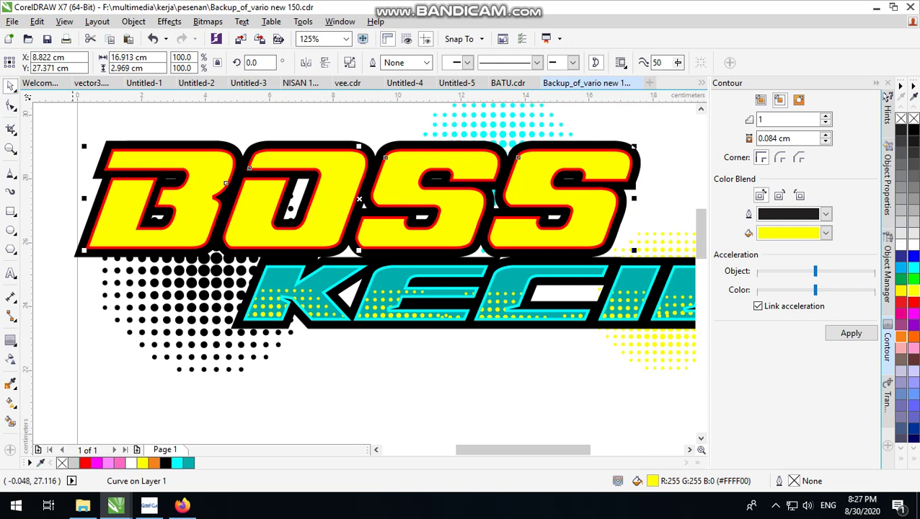
{"action": "left_click", "coordinate": [72, 206]}
{"action": "left_click", "coordinate": [202, 175]}
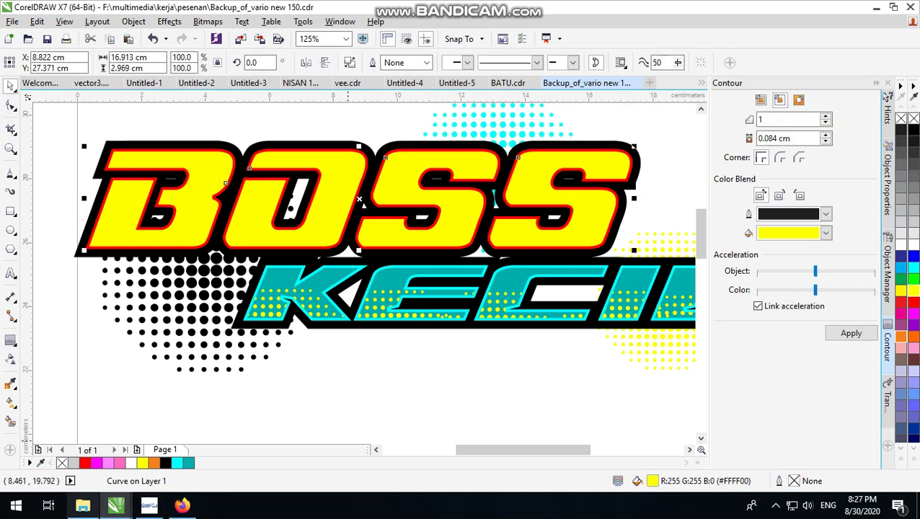
{"action": "left_click", "coordinate": [85, 462]}
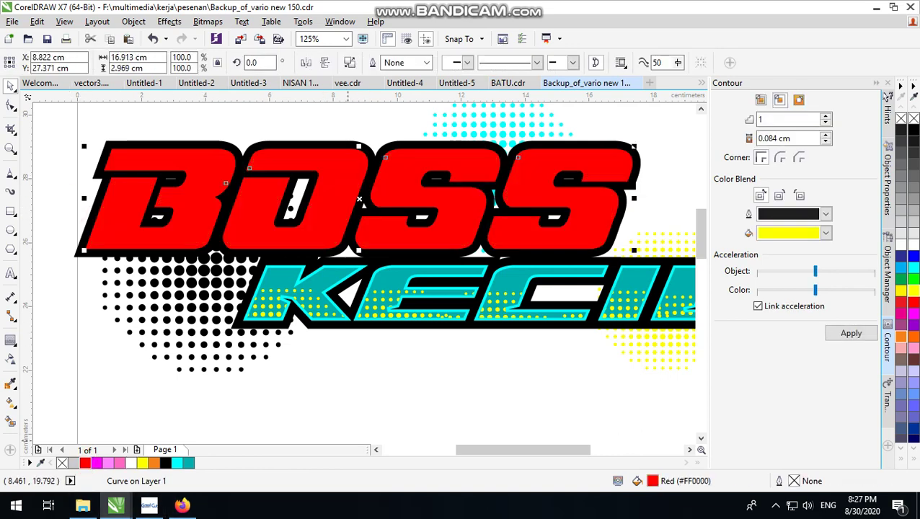
{"action": "double_click", "coordinate": [653, 481]}
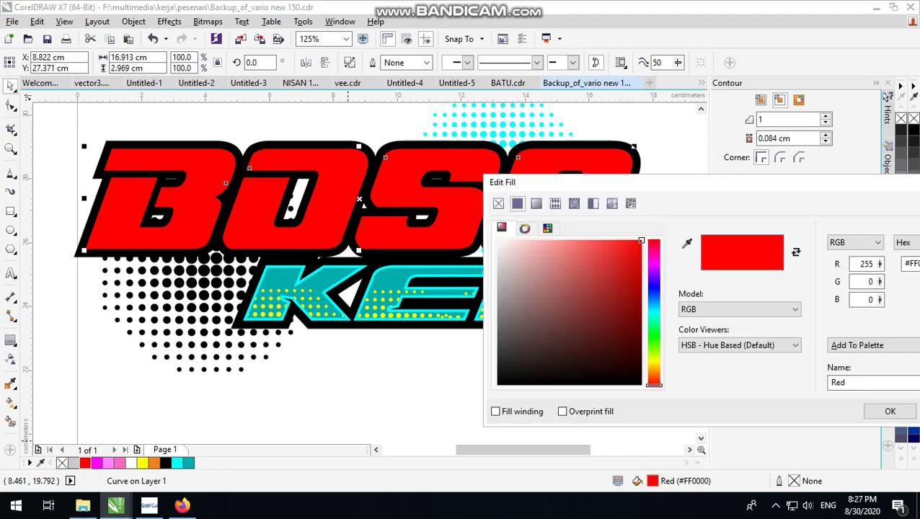
{"action": "left_click_drag", "start_coordinate": [641, 241], "coordinate": [641, 322]}
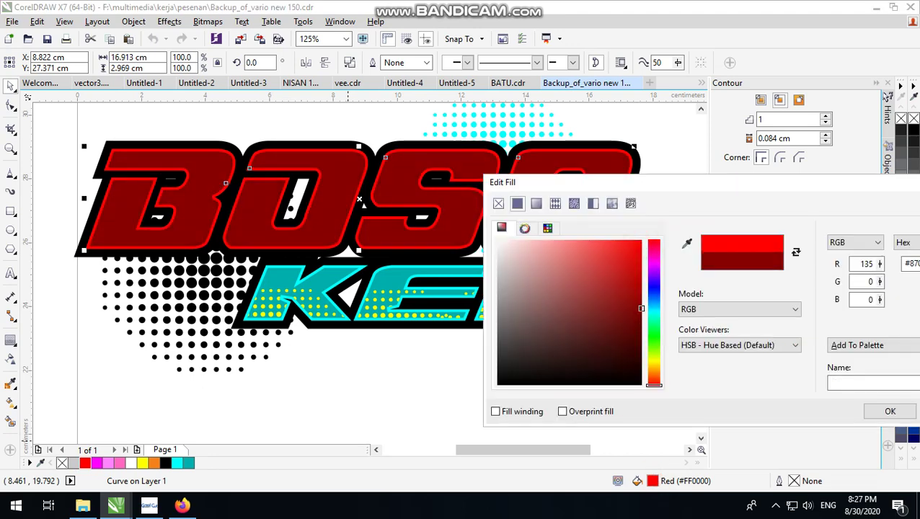
{"action": "left_click", "coordinate": [890, 411]}
{"action": "left_click", "coordinate": [441, 376]}
{"action": "scroll", "coordinate": [262, 293], "scroll_direction": "down", "scroll_amount": 2}
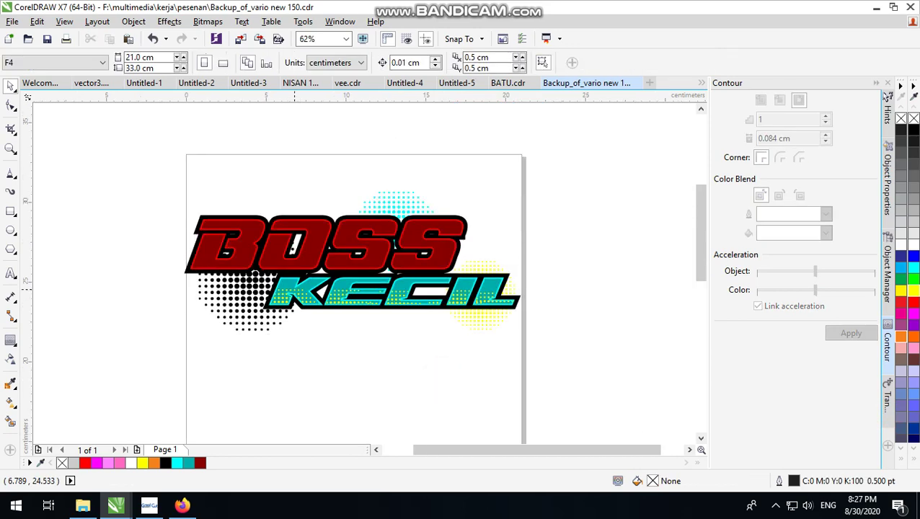
Apply a vertical linear transparency to the dark red inner BOSS letters, fading from opaque above to 100 transparency below.
{"action": "scroll", "coordinate": [388, 262], "scroll_direction": "up", "scroll_amount": 2}
{"action": "left_click", "coordinate": [271, 230]}
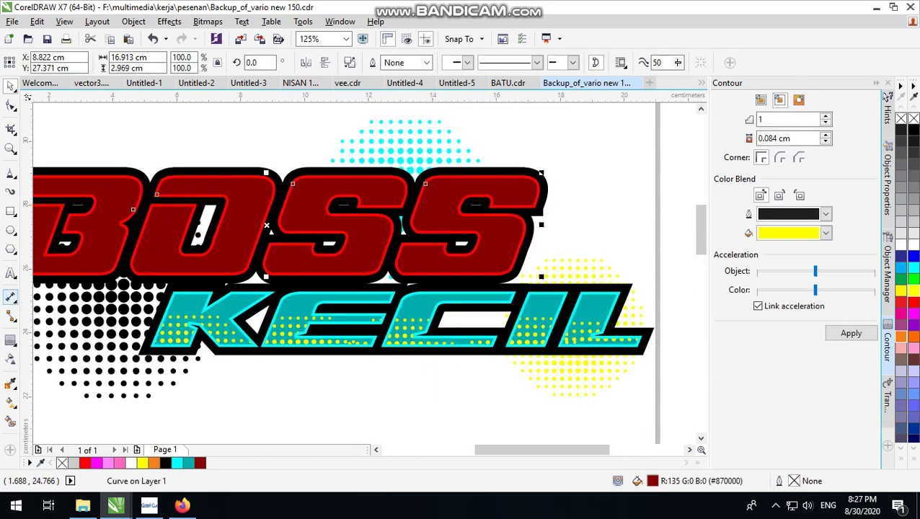
{"action": "scroll", "coordinate": [267, 226], "scroll_direction": "down", "scroll_amount": 1}
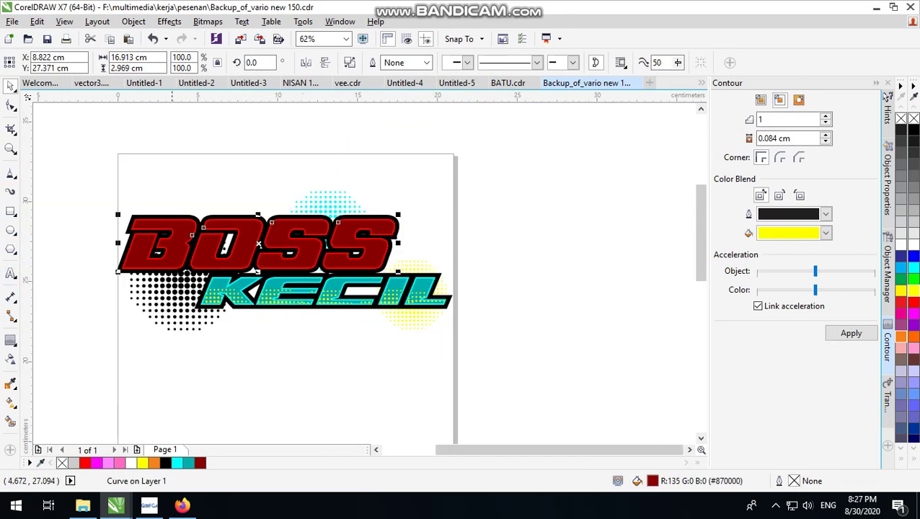
{"action": "scroll", "coordinate": [351, 232], "scroll_direction": "up", "scroll_amount": 1}
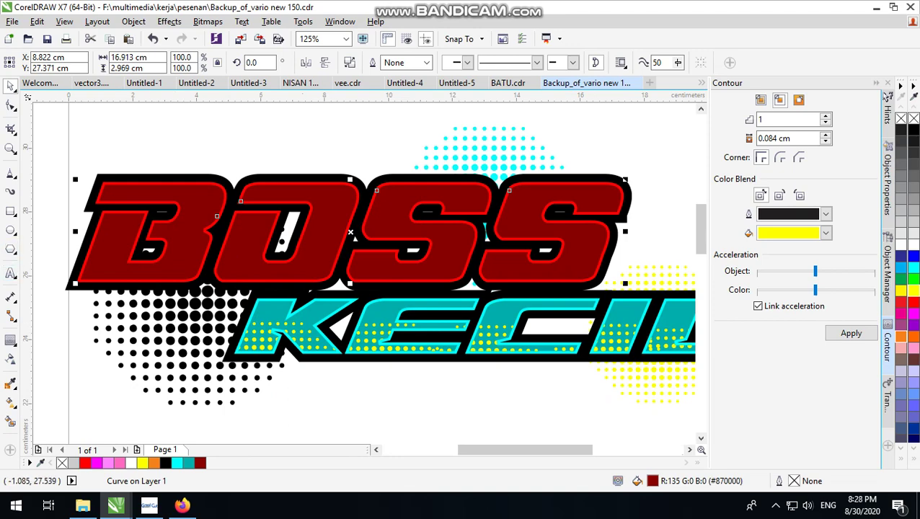
{"action": "left_click", "coordinate": [11, 359]}
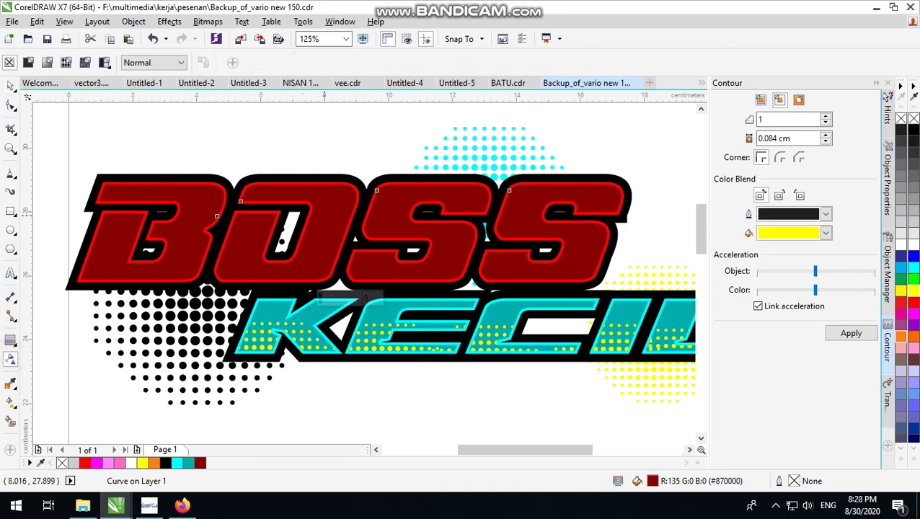
{"action": "left_click_drag", "start_coordinate": [324, 218], "coordinate": [374, 219]}
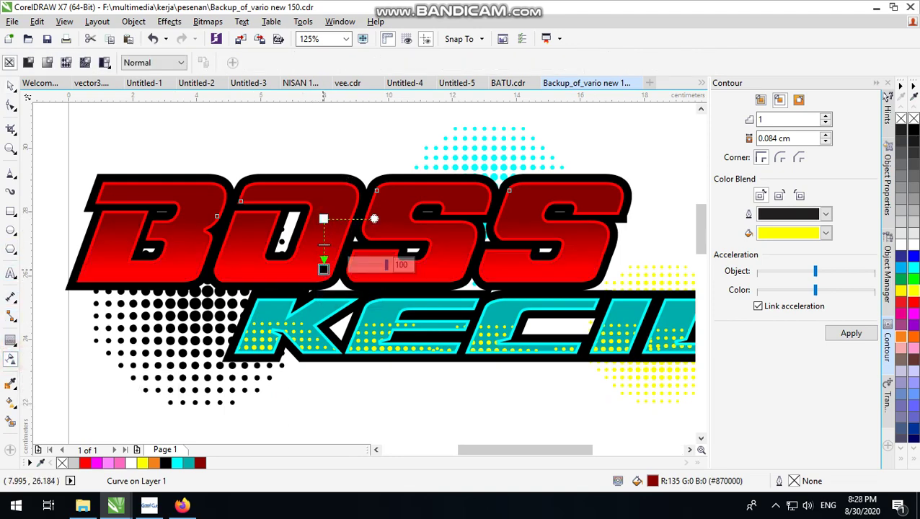
{"action": "left_click", "coordinate": [7, 84]}
{"action": "left_click", "coordinate": [197, 125]}
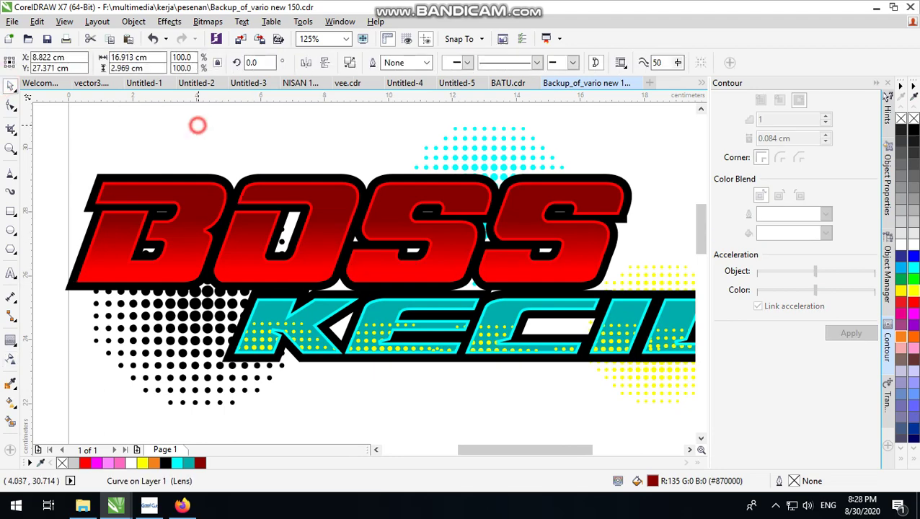
Recolour the black halftone circle below BOSS to red, RGB 255, 0, 0.
{"action": "scroll", "coordinate": [323, 213], "scroll_direction": "down", "scroll_amount": 1}
{"action": "scroll", "coordinate": [530, 210], "scroll_direction": "up", "scroll_amount": 2}
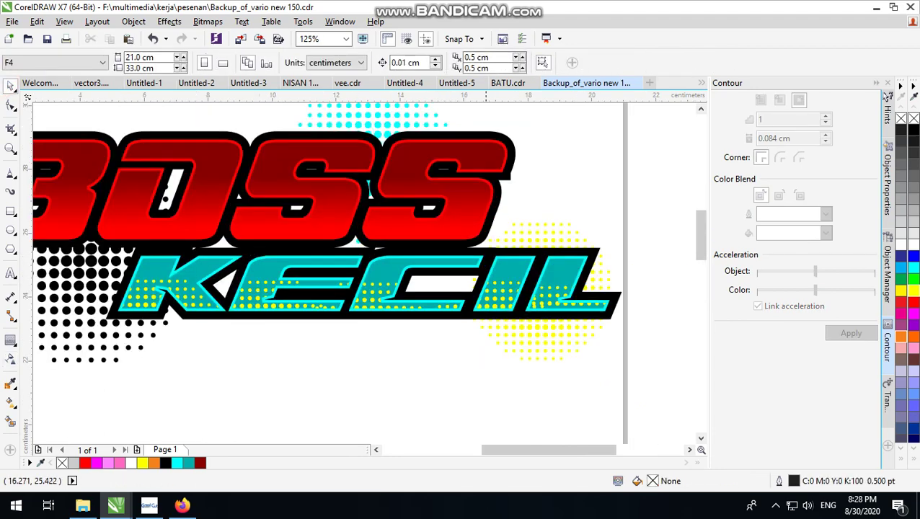
{"action": "scroll", "coordinate": [570, 204], "scroll_direction": "down", "scroll_amount": 2}
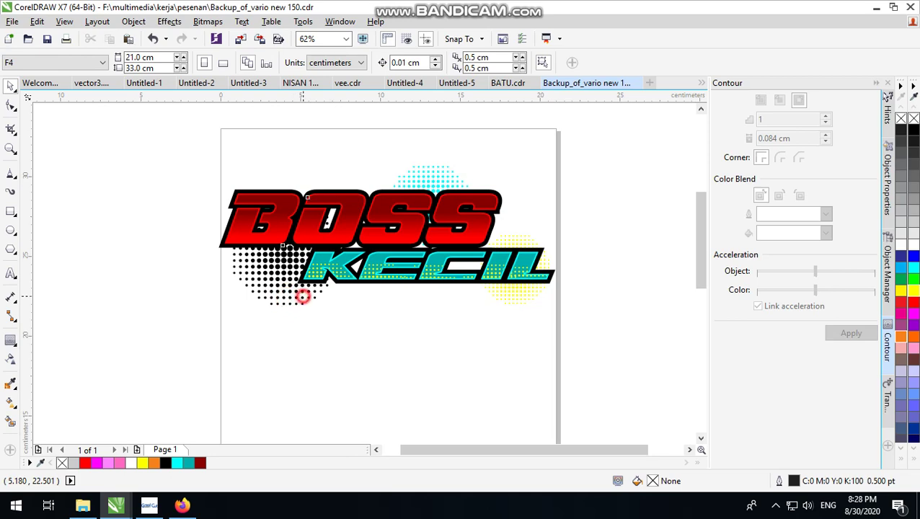
{"action": "left_click", "coordinate": [303, 296]}
{"action": "left_click", "coordinate": [912, 301]}
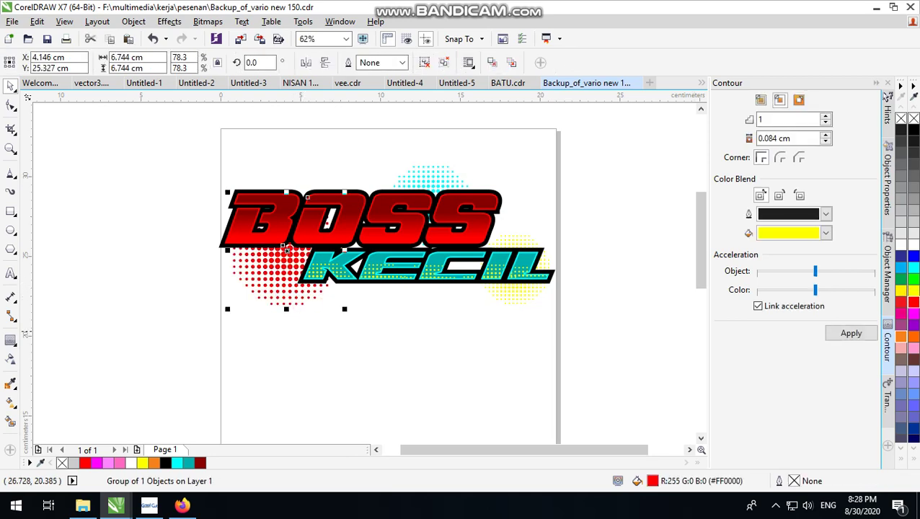
{"action": "left_click", "coordinate": [442, 331]}
{"action": "scroll", "coordinate": [319, 272], "scroll_direction": "up", "scroll_amount": 1}
{"action": "scroll", "coordinate": [291, 291], "scroll_direction": "down", "scroll_amount": 1}
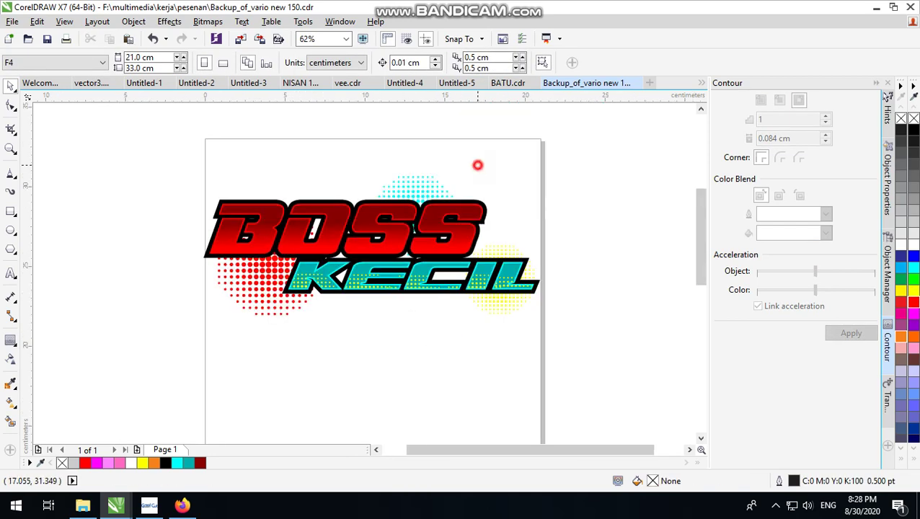
{"action": "scroll", "coordinate": [477, 165], "scroll_direction": "up", "scroll_amount": 2}
{"action": "scroll", "coordinate": [477, 165], "scroll_direction": "down", "scroll_amount": 2}
{"action": "scroll", "coordinate": [477, 165], "scroll_direction": "up", "scroll_amount": 2}
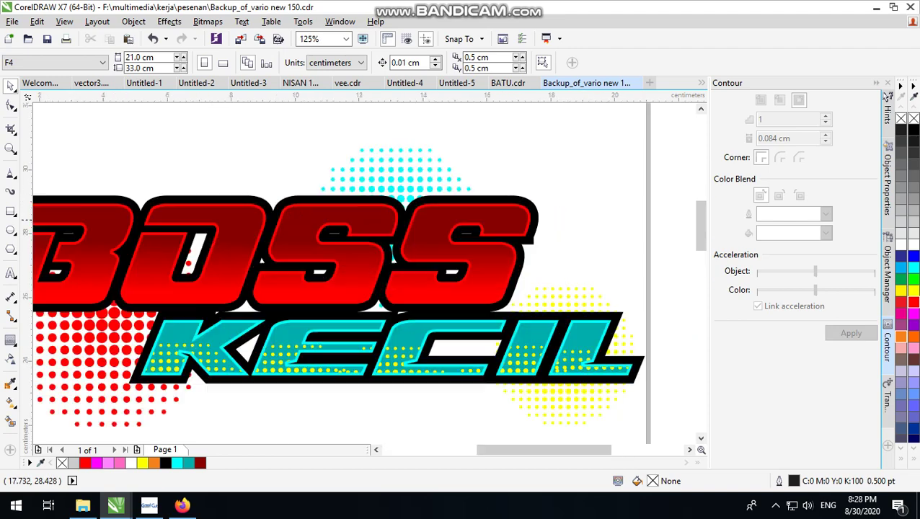
{"action": "left_click", "coordinate": [534, 195]}
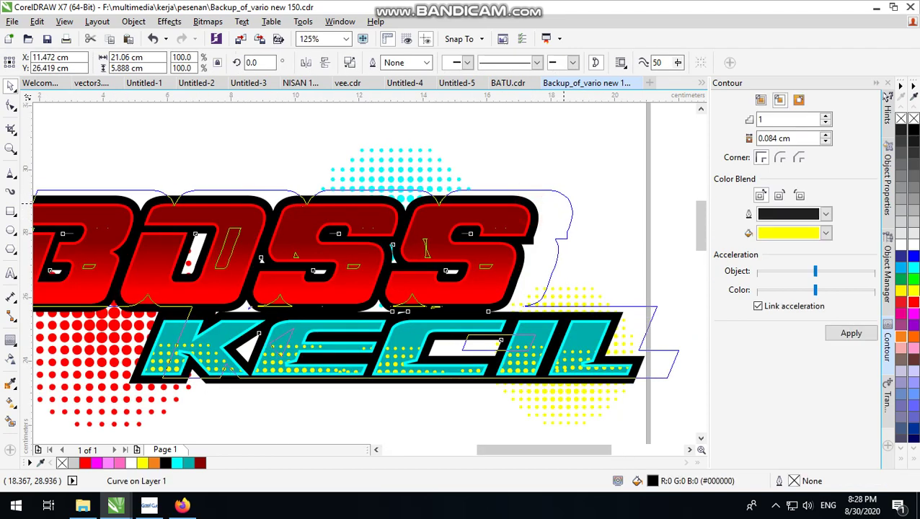
{"action": "left_click_drag", "start_coordinate": [552, 198], "coordinate": [541, 201]}
{"action": "key", "text": "ctrl+z"}
Duplicate the black outline shape slightly up and to the right, at about X 10.49 cm, Y 26.30 cm, and fill the copy white.
{"action": "scroll", "coordinate": [541, 212], "scroll_direction": "up", "scroll_amount": 4}
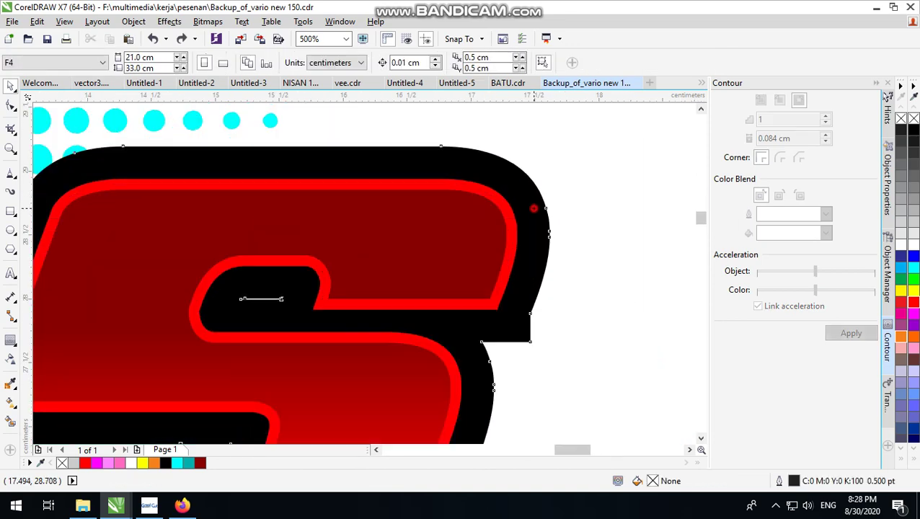
{"action": "left_click_drag", "start_coordinate": [560, 201], "coordinate": [548, 195]}
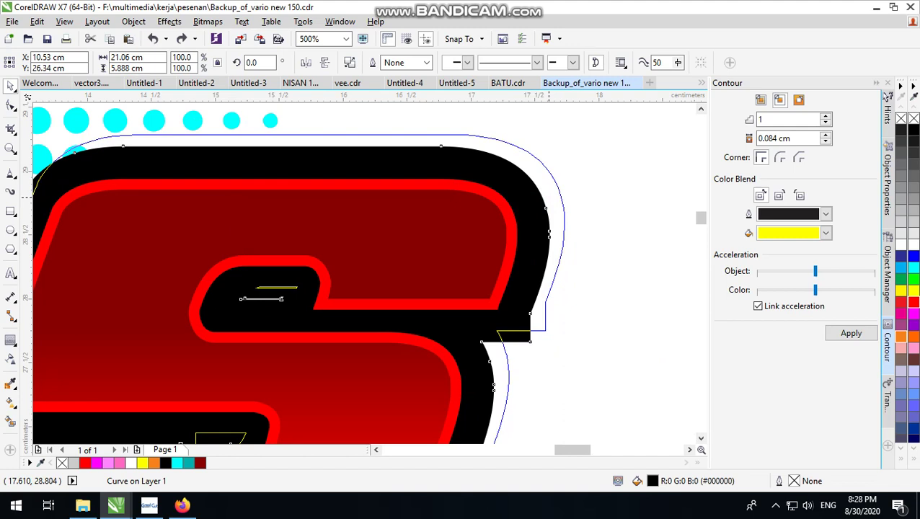
{"action": "left_click_drag", "start_coordinate": [549, 197], "coordinate": [546, 201]}
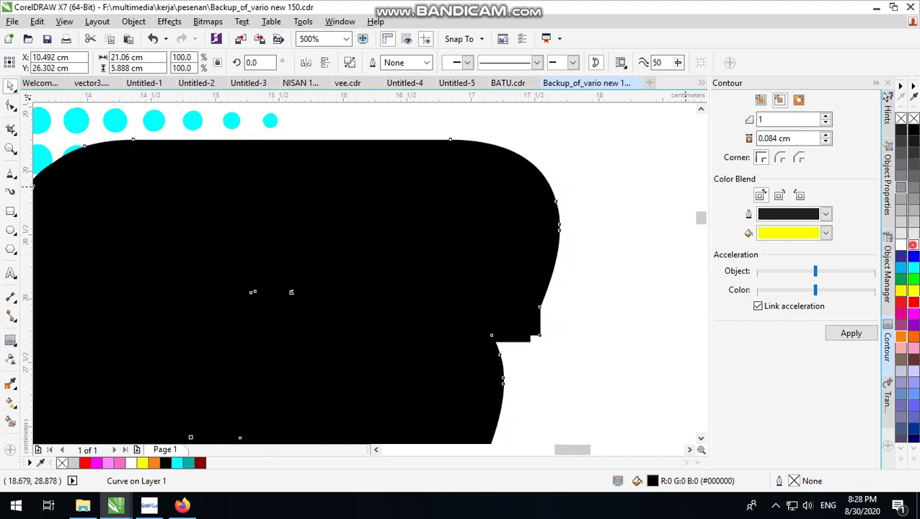
{"action": "left_click", "coordinate": [912, 245]}
{"action": "scroll", "coordinate": [570, 219], "scroll_direction": "down", "scroll_amount": 2}
{"action": "scroll", "coordinate": [550, 236], "scroll_direction": "up", "scroll_amount": 1}
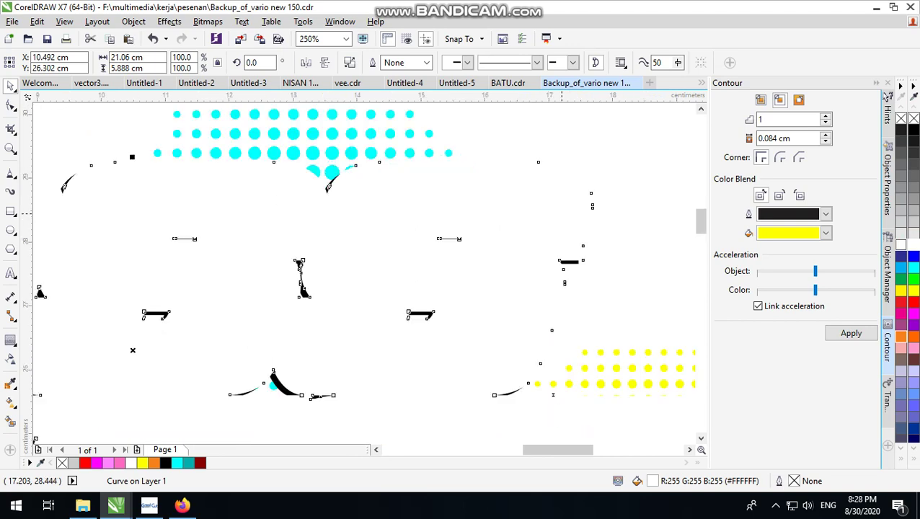
Send the white copy of the outline shape to the back of the page.
{"action": "right_click", "coordinate": [559, 214]}
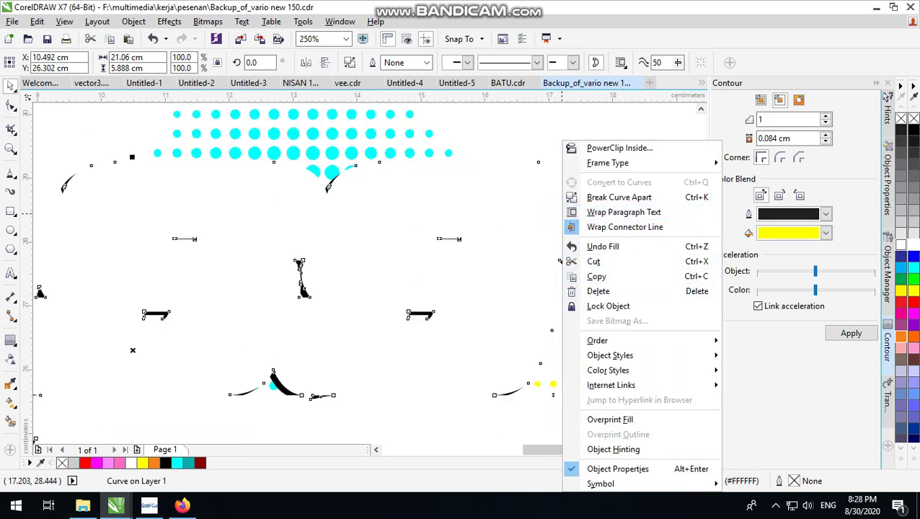
{"action": "mouse_move", "coordinate": [597, 340]}
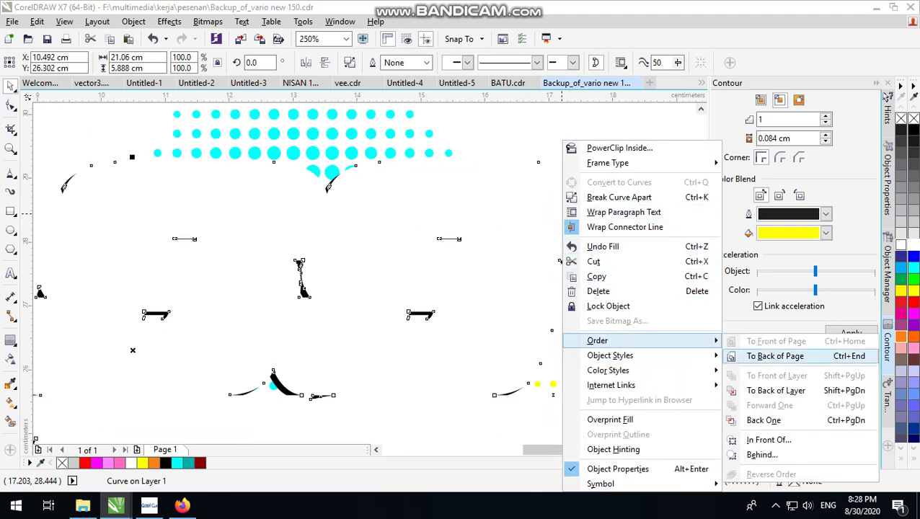
{"action": "left_click", "coordinate": [770, 355]}
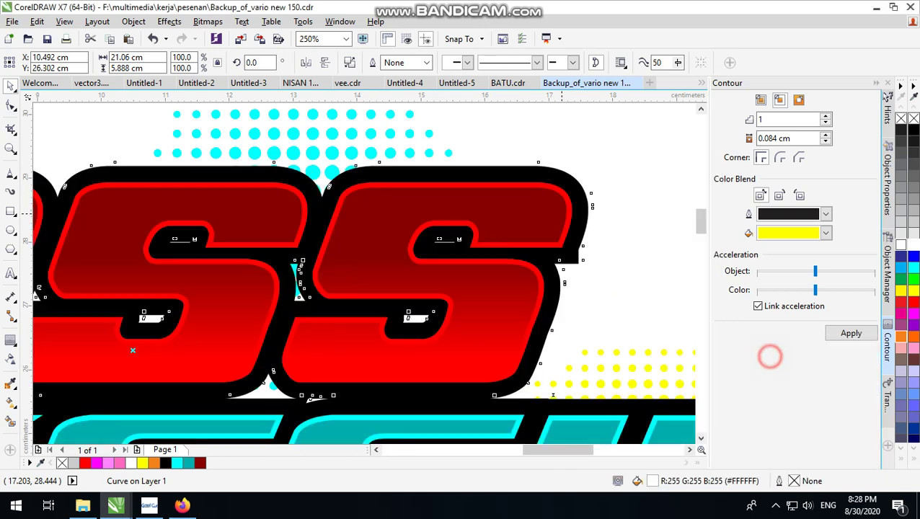
{"action": "left_click", "coordinate": [618, 180]}
Fill the rear outline copy with blue, RGB 0, 0, 255, and shift it to about X 10.53 cm, Y 26.34 cm.
{"action": "left_click", "coordinate": [590, 192]}
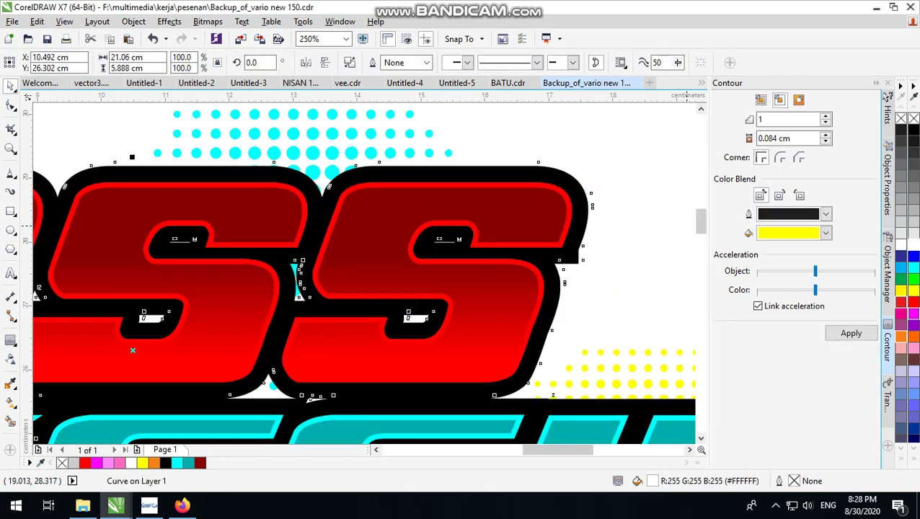
{"action": "left_click", "coordinate": [913, 256]}
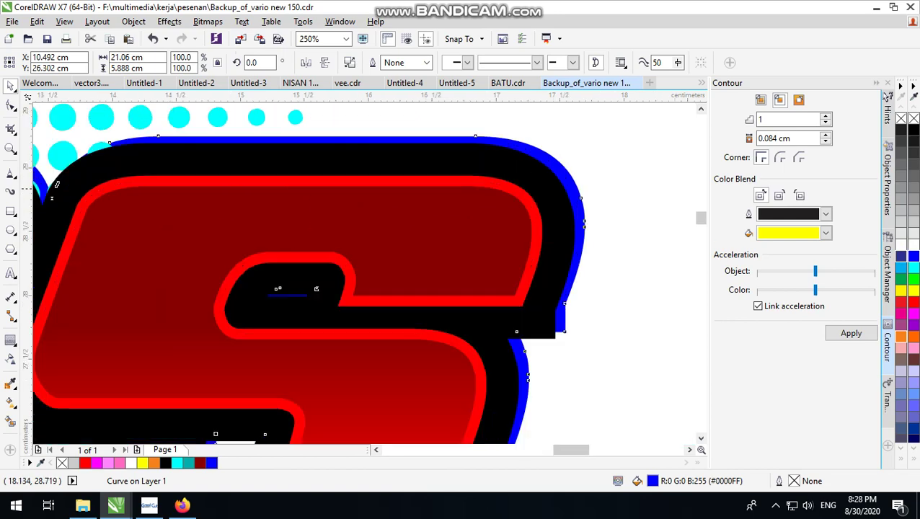
{"action": "scroll", "coordinate": [606, 189], "scroll_direction": "up", "scroll_amount": 2}
{"action": "left_click", "coordinate": [606, 188]}
{"action": "left_click_drag", "start_coordinate": [575, 196], "coordinate": [584, 184]}
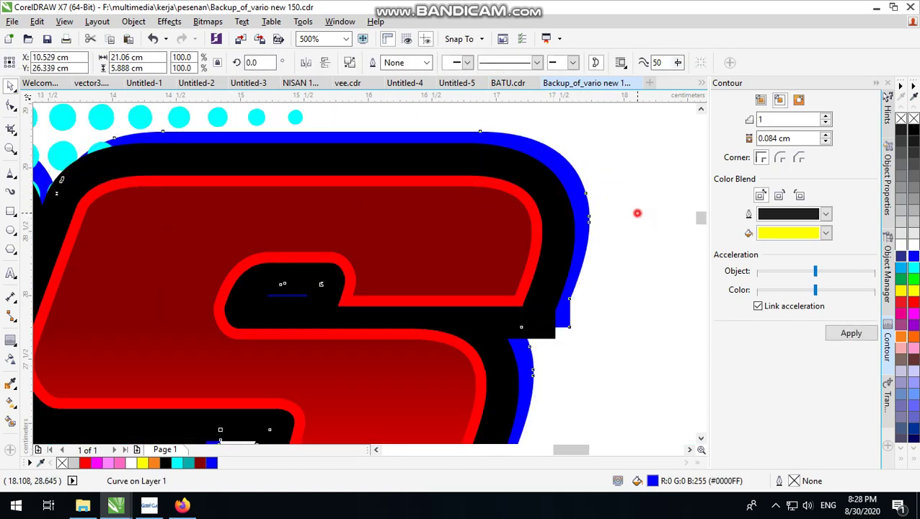
Trim the blue rear shape with the black outline shape in front of it.
{"action": "left_click", "coordinate": [637, 212]}
{"action": "left_click", "coordinate": [555, 206]}
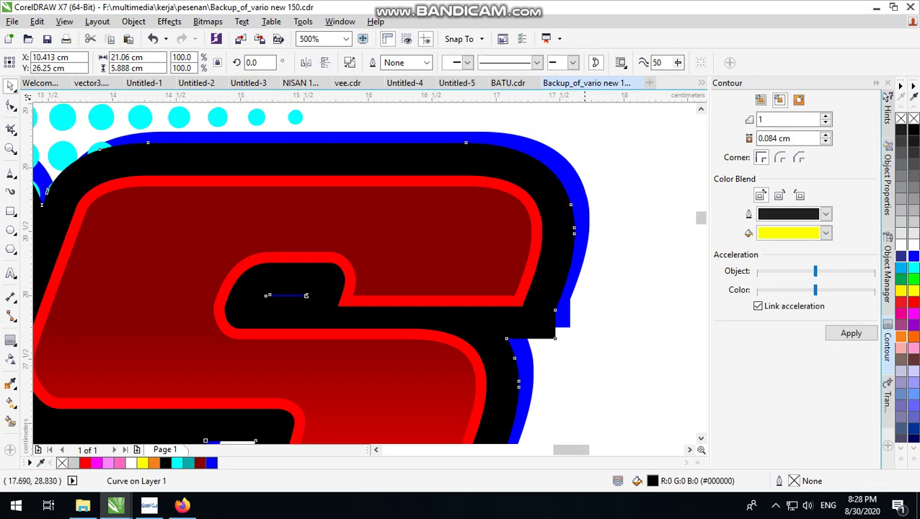
{"action": "left_click", "coordinate": [581, 180], "text": "shift"}
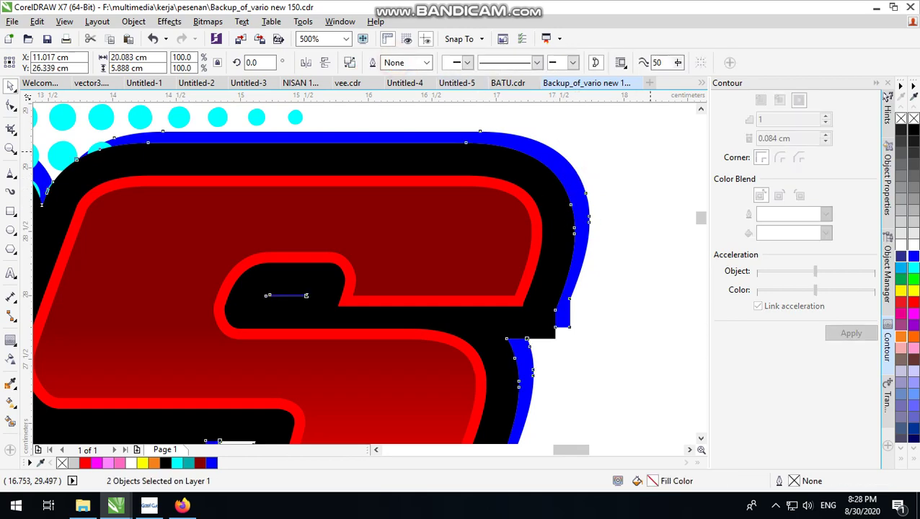
{"action": "left_click", "coordinate": [650, 151]}
{"action": "scroll", "coordinate": [582, 215], "scroll_direction": "down", "scroll_amount": 1}
Fill the trimmed blue shadow shape with white, RGB 255, 255, 255.
{"action": "left_click", "coordinate": [582, 215]}
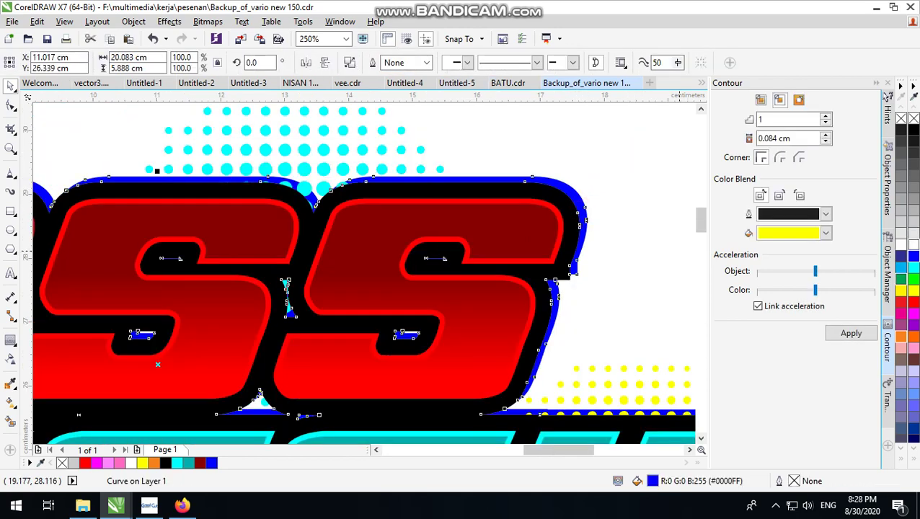
{"action": "scroll", "coordinate": [292, 303], "scroll_direction": "down", "scroll_amount": 1}
{"action": "scroll", "coordinate": [292, 304], "scroll_direction": "up", "scroll_amount": 1}
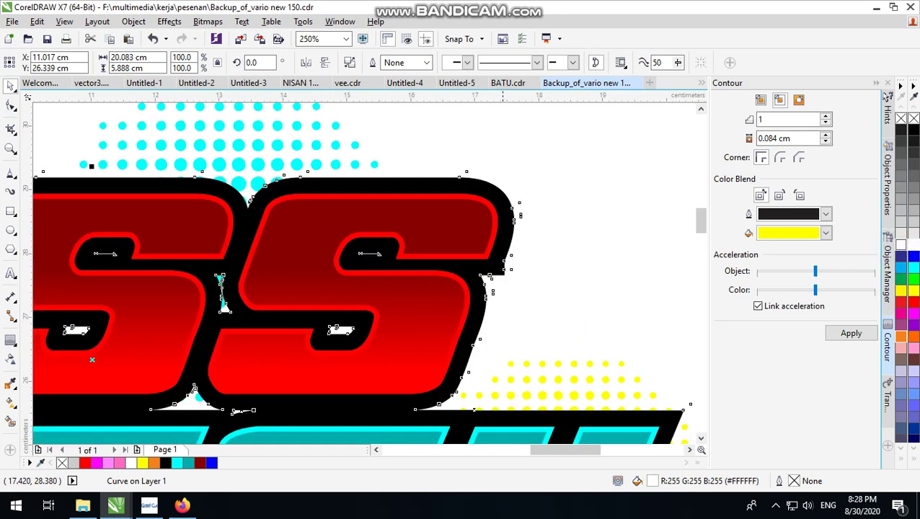
{"action": "left_click", "coordinate": [574, 181]}
Group the black outline with the white shadow and apply a one-step yellow outside contour of 0.084 cm.
{"action": "left_click", "coordinate": [521, 223]}
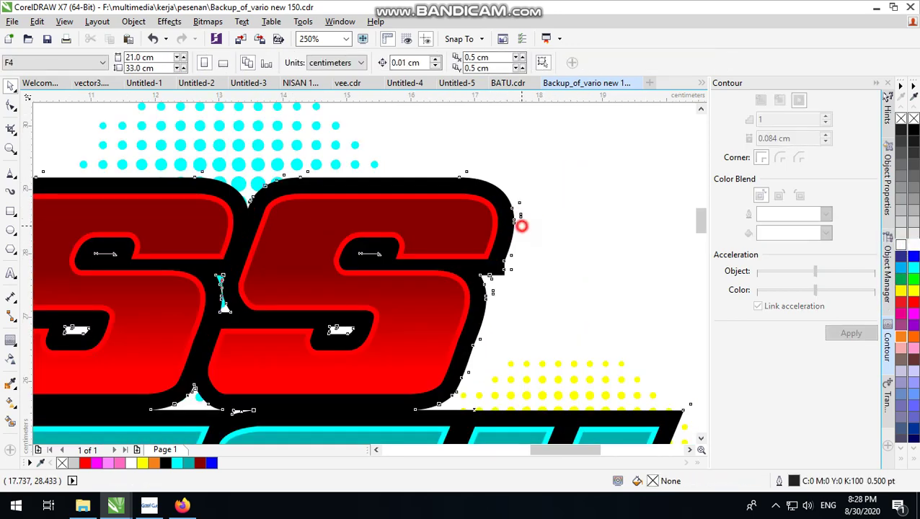
{"action": "left_click", "coordinate": [500, 198], "text": "shift"}
{"action": "scroll", "coordinate": [443, 233], "scroll_direction": "down", "scroll_amount": 2}
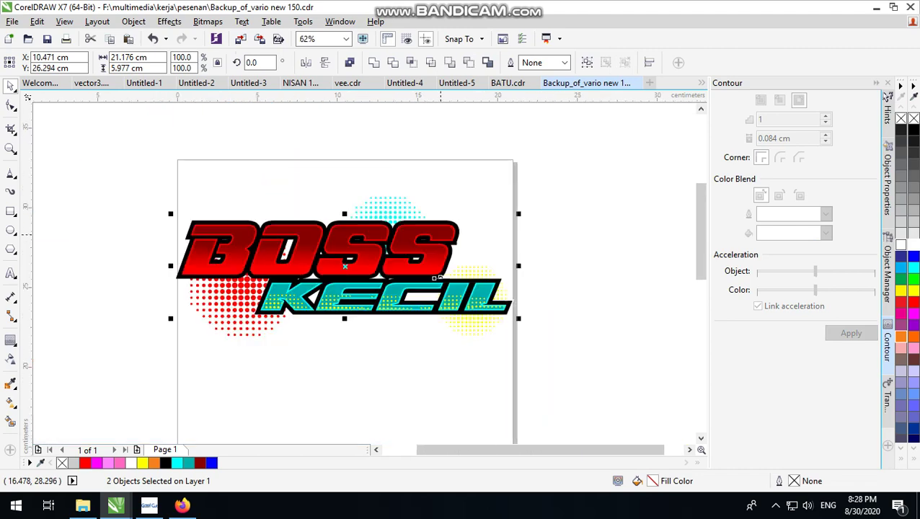
{"action": "scroll", "coordinate": [482, 225], "scroll_direction": "up", "scroll_amount": 1}
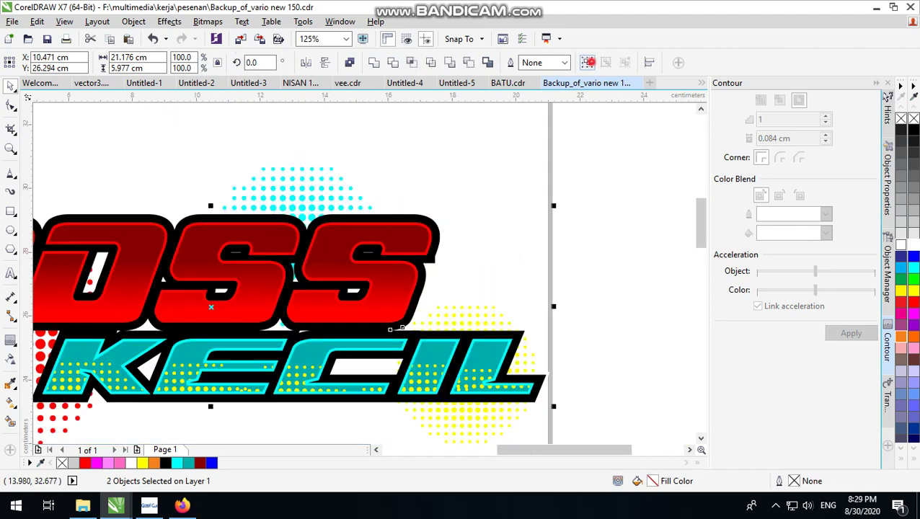
{"action": "key", "text": "ctrl+g"}
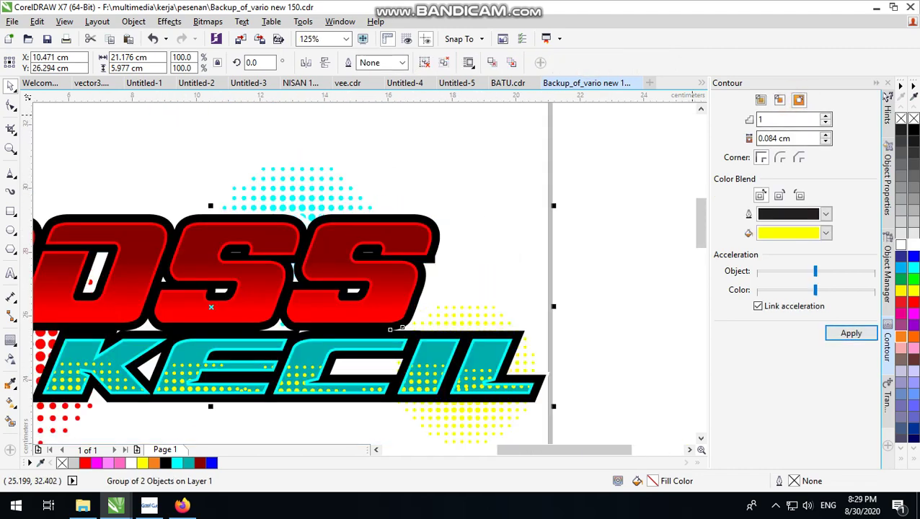
{"action": "left_click", "coordinate": [851, 333]}
Break the contour group apart so the yellow contour becomes a separate curve.
{"action": "scroll", "coordinate": [555, 256], "scroll_direction": "up", "scroll_amount": 2}
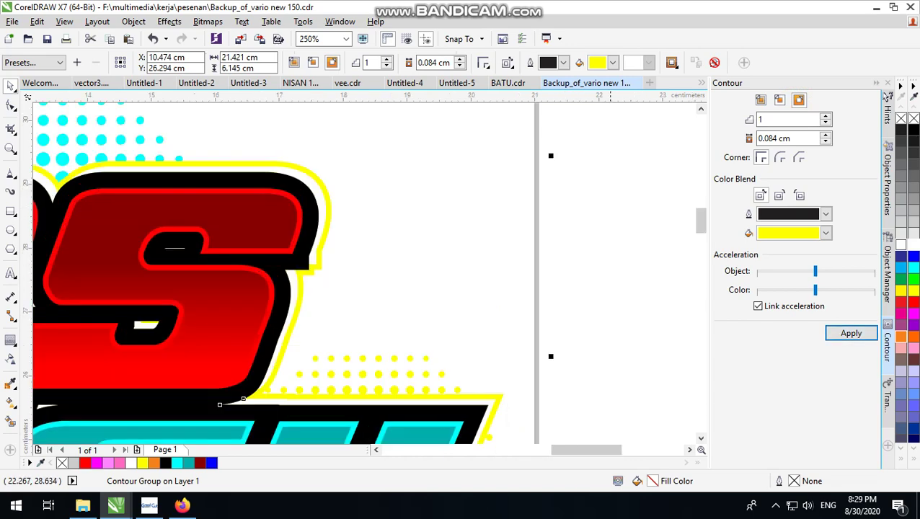
{"action": "scroll", "coordinate": [555, 255], "scroll_direction": "down", "scroll_amount": 1}
{"action": "scroll", "coordinate": [555, 255], "scroll_direction": "up", "scroll_amount": 1}
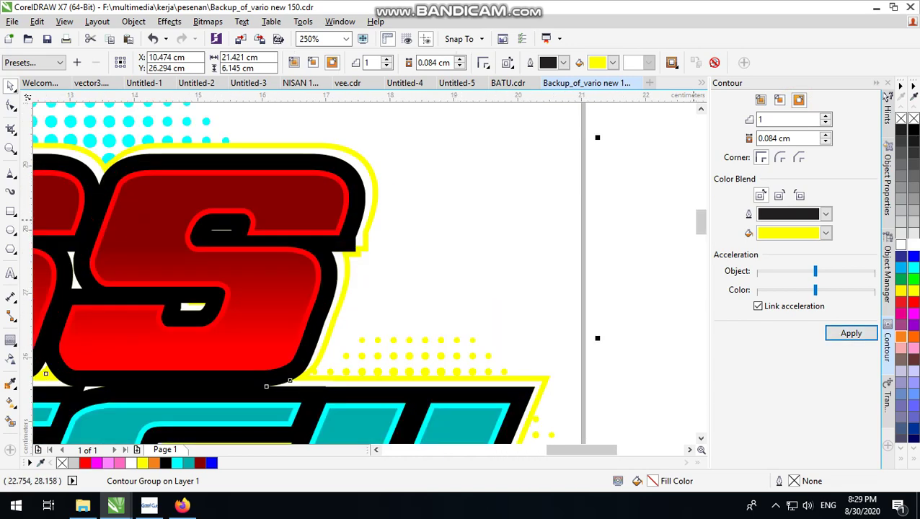
{"action": "scroll", "coordinate": [555, 255], "scroll_direction": "down", "scroll_amount": 1}
{"action": "scroll", "coordinate": [555, 256], "scroll_direction": "up", "scroll_amount": 1}
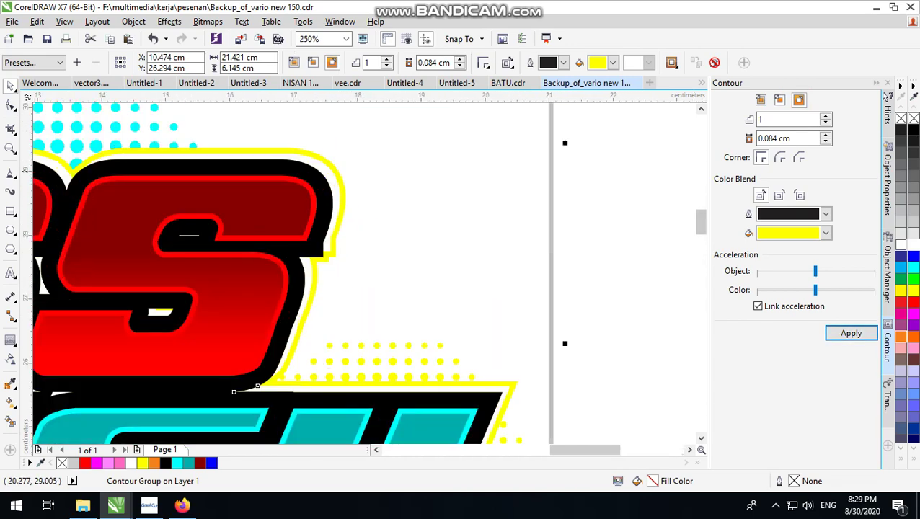
{"action": "left_click", "coordinate": [138, 18]}
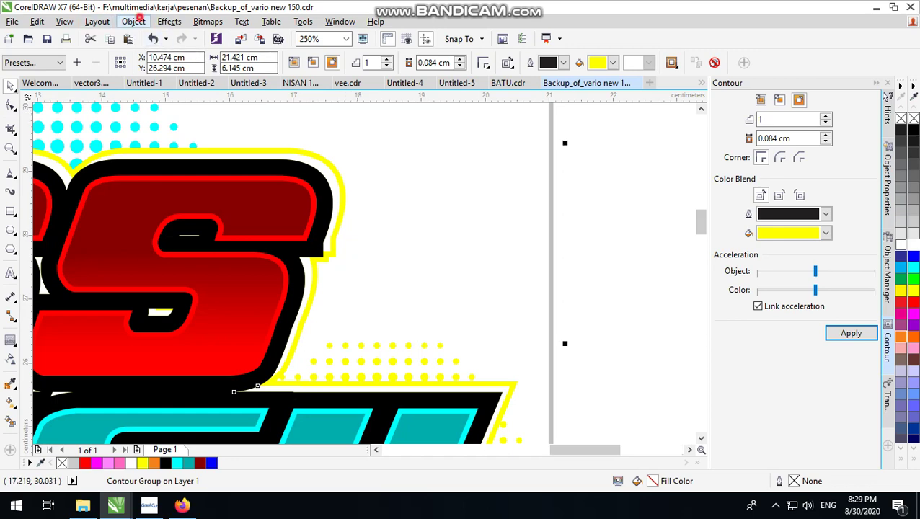
{"action": "left_click", "coordinate": [208, 224]}
{"action": "left_click", "coordinate": [395, 187]}
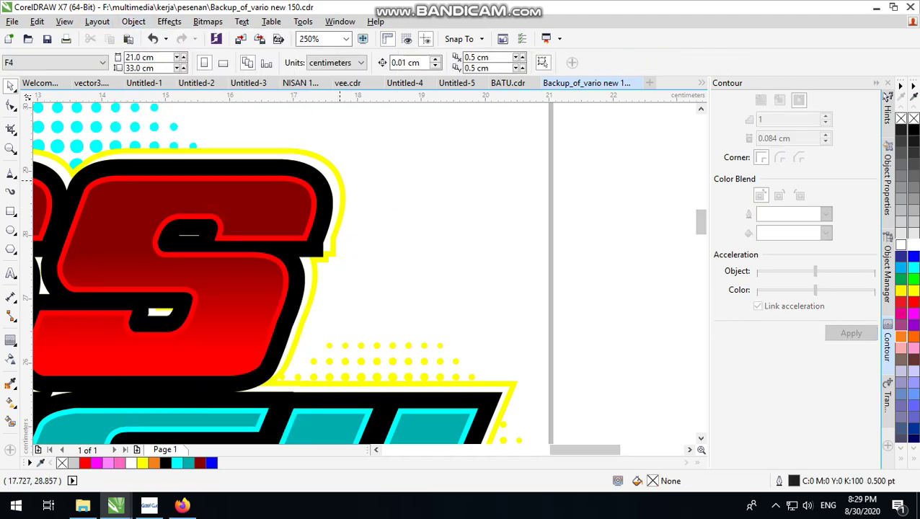
Recolour the separated yellow contour shape around the logo to black, RGB 0, 0, 0.
{"action": "left_click", "coordinate": [341, 181]}
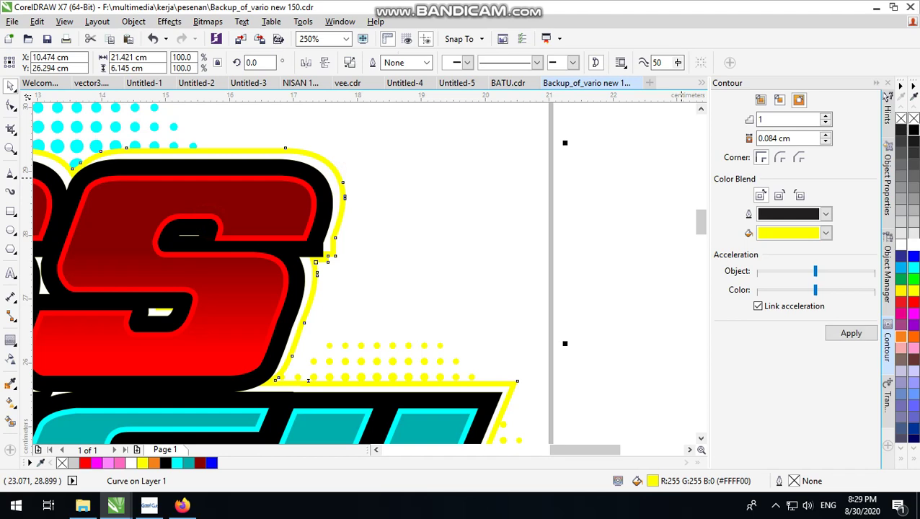
{"action": "left_click", "coordinate": [913, 129]}
{"action": "scroll", "coordinate": [521, 152], "scroll_direction": "down", "scroll_amount": 2}
{"action": "left_click", "coordinate": [574, 150]}
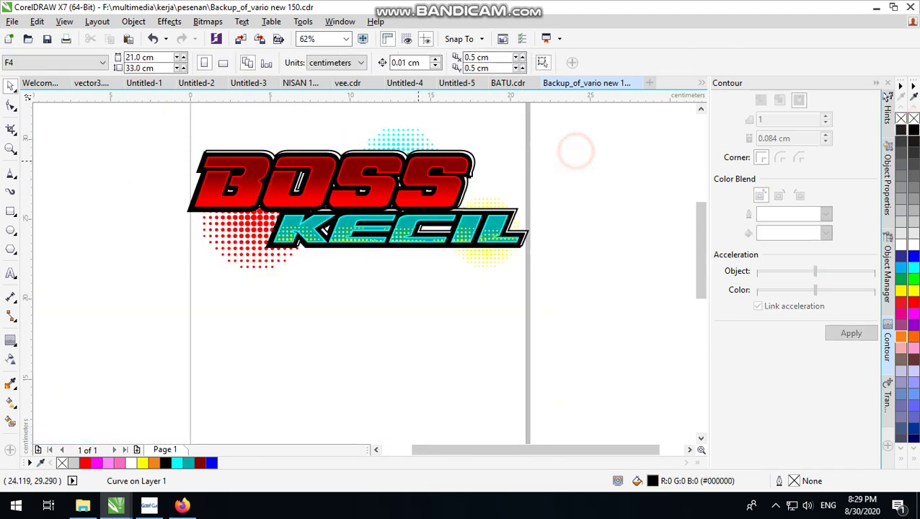
Duplicate the outermost black contour shape slightly up and to the right, at about X 10.59 cm, Y 26.37 cm.
{"action": "scroll", "coordinate": [412, 163], "scroll_direction": "up", "scroll_amount": 1}
{"action": "scroll", "coordinate": [576, 133], "scroll_direction": "up", "scroll_amount": 2}
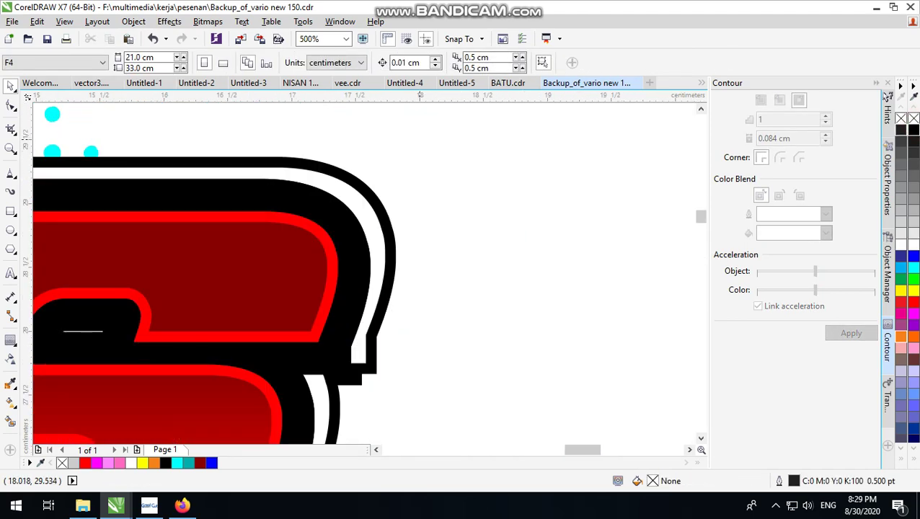
{"action": "left_click", "coordinate": [376, 202]}
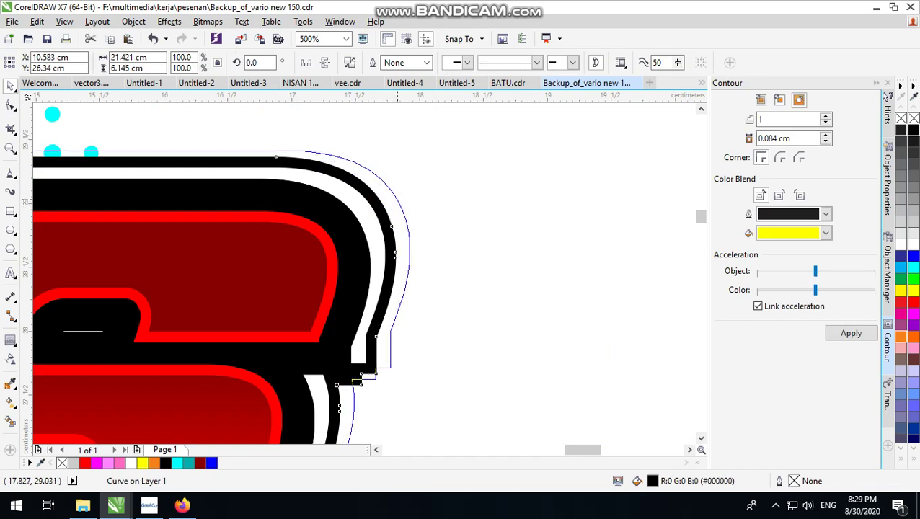
{"action": "scroll", "coordinate": [404, 206], "scroll_direction": "down", "scroll_amount": 2}
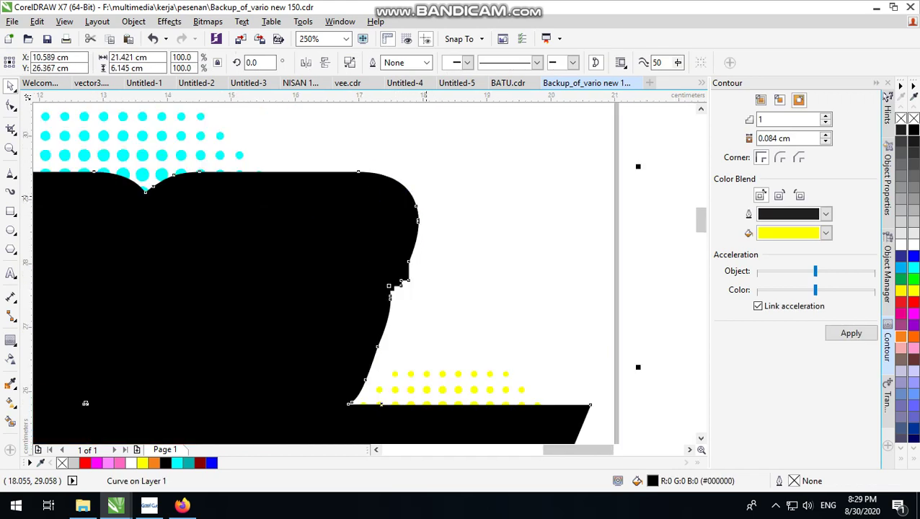
{"action": "scroll", "coordinate": [402, 281], "scroll_direction": "up", "scroll_amount": 1}
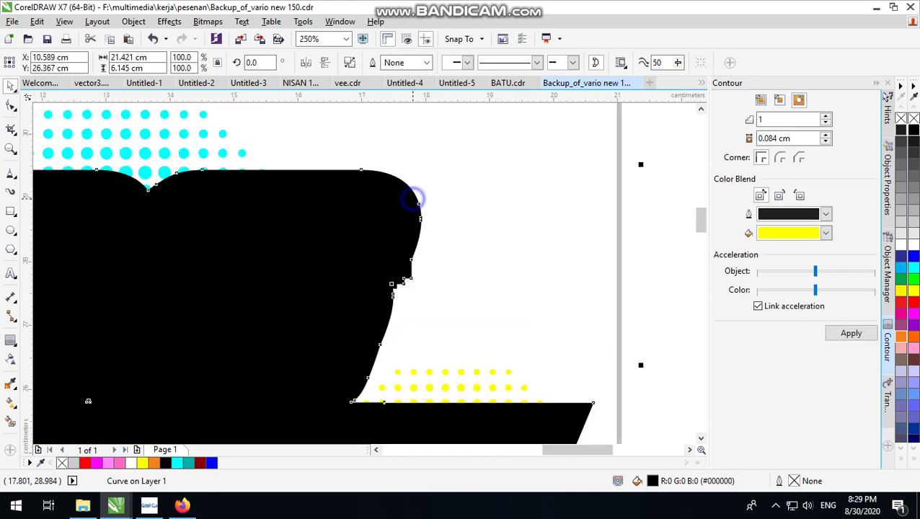
Send the black duplicate of the contour shape to the back of the page.
{"action": "right_click", "coordinate": [412, 198]}
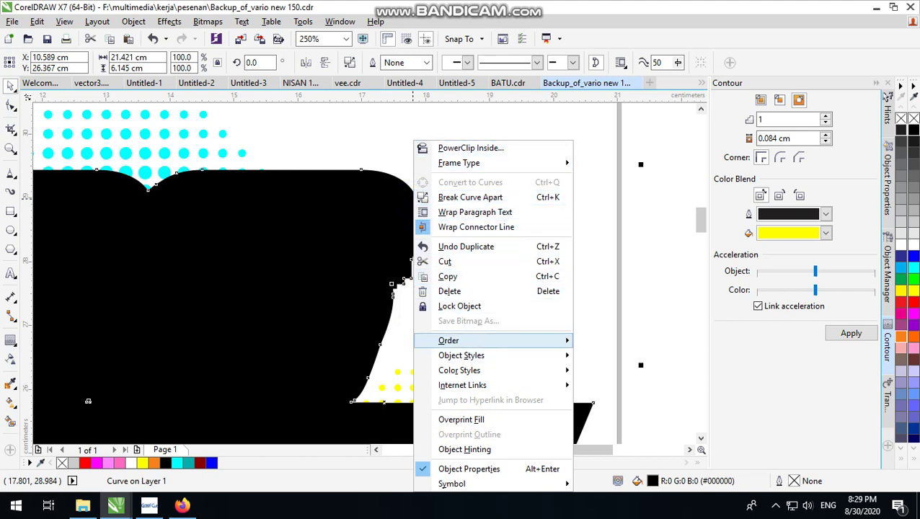
{"action": "mouse_move", "coordinate": [454, 341]}
{"action": "left_click", "coordinate": [655, 359]}
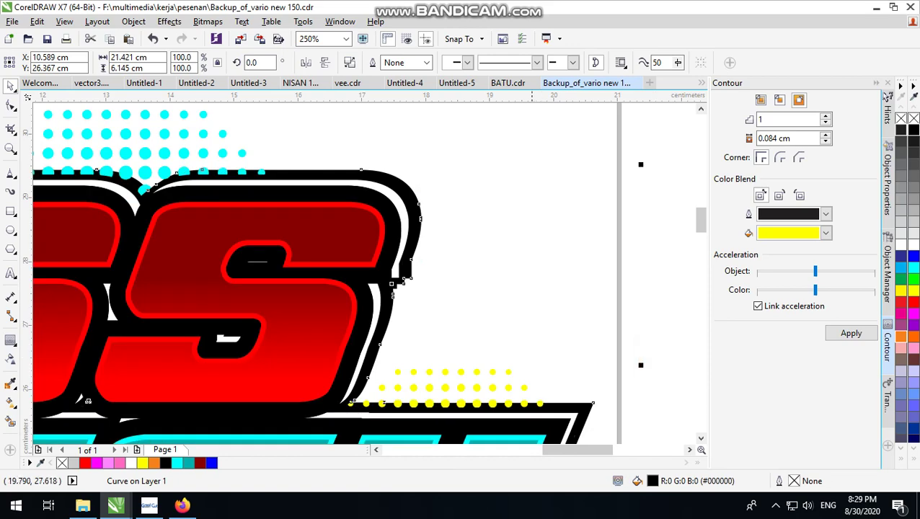
{"action": "left_click", "coordinate": [521, 228]}
{"action": "scroll", "coordinate": [435, 209], "scroll_direction": "down", "scroll_amount": 2}
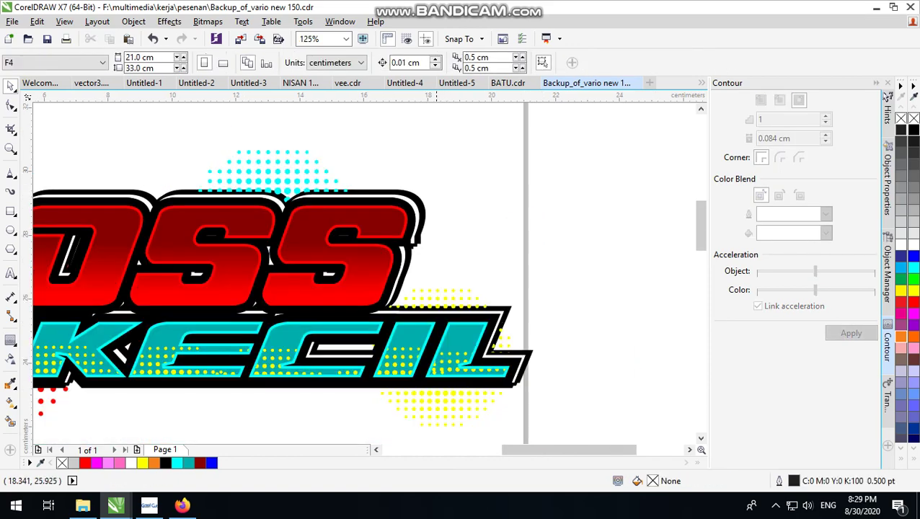
Send the yellow halftone circle behind the end of KECIL to the back of the page.
{"action": "left_click", "coordinate": [440, 303]}
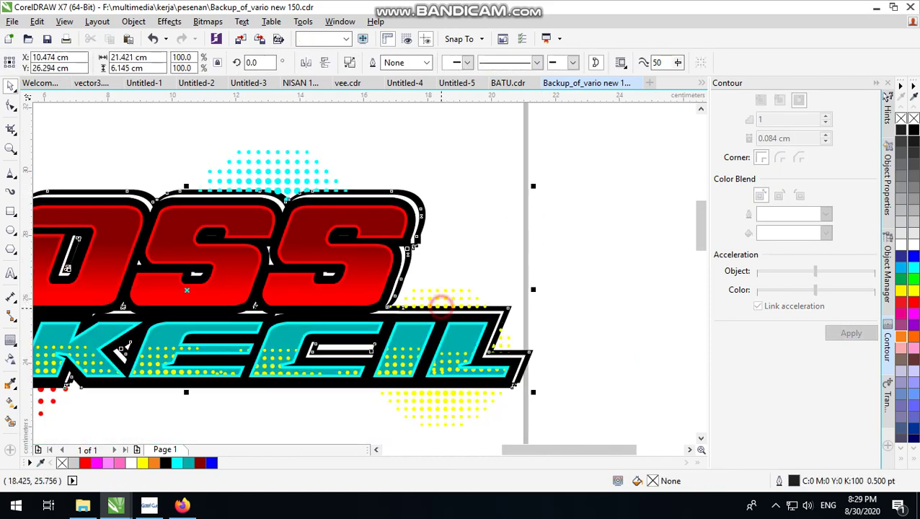
{"action": "left_click", "coordinate": [489, 241]}
{"action": "left_click", "coordinate": [452, 290]}
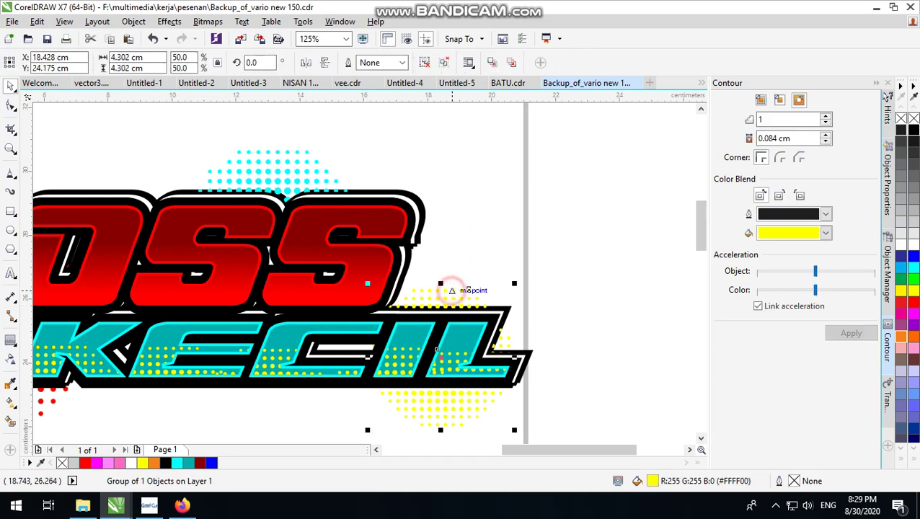
{"action": "right_click", "coordinate": [452, 290]}
{"action": "mouse_move", "coordinate": [498, 179]}
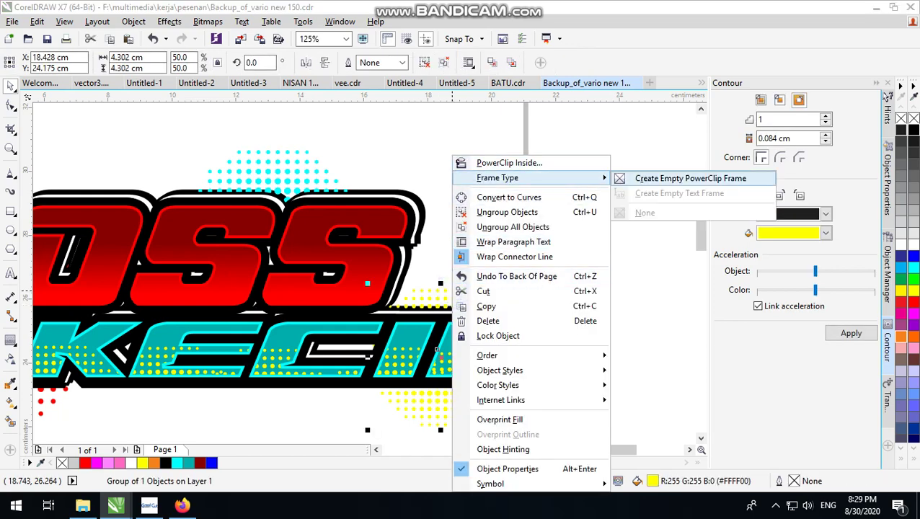
{"action": "left_click", "coordinate": [564, 119]}
{"action": "right_click", "coordinate": [465, 289]}
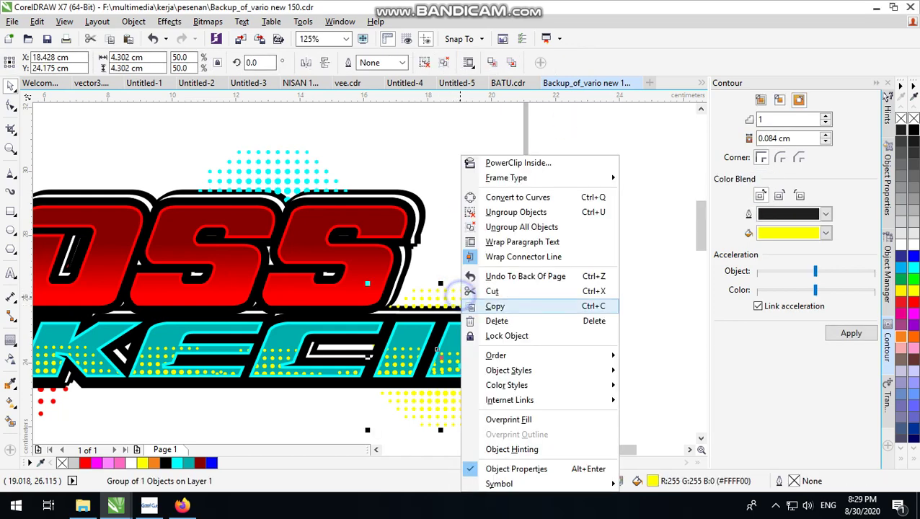
{"action": "mouse_move", "coordinate": [541, 356]}
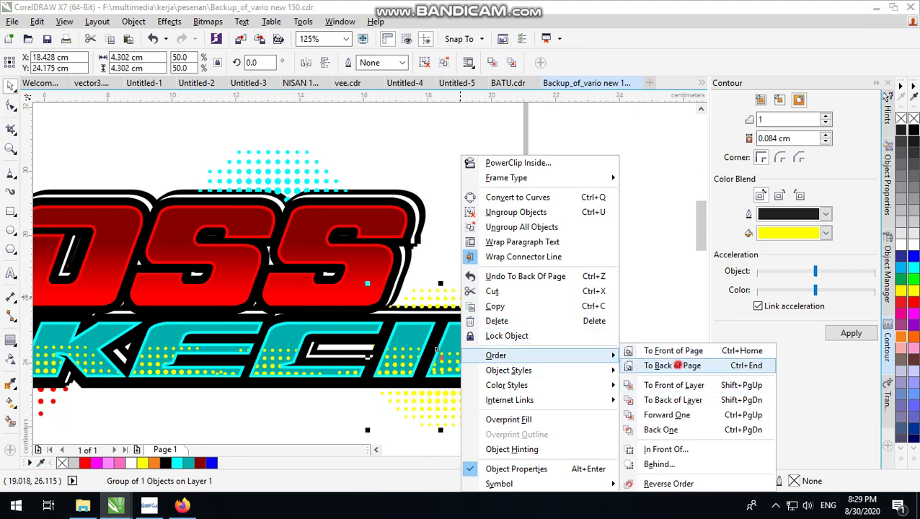
{"action": "left_click", "coordinate": [673, 365]}
Send the cyan halftone circle above BOSS to the back of the page.
{"action": "left_click", "coordinate": [324, 179]}
{"action": "right_click", "coordinate": [324, 179]}
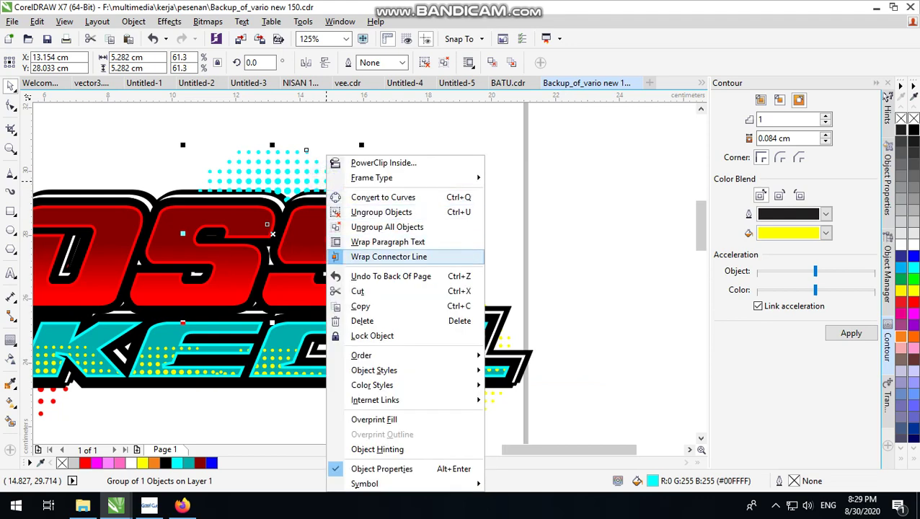
{"action": "mouse_move", "coordinate": [404, 355]}
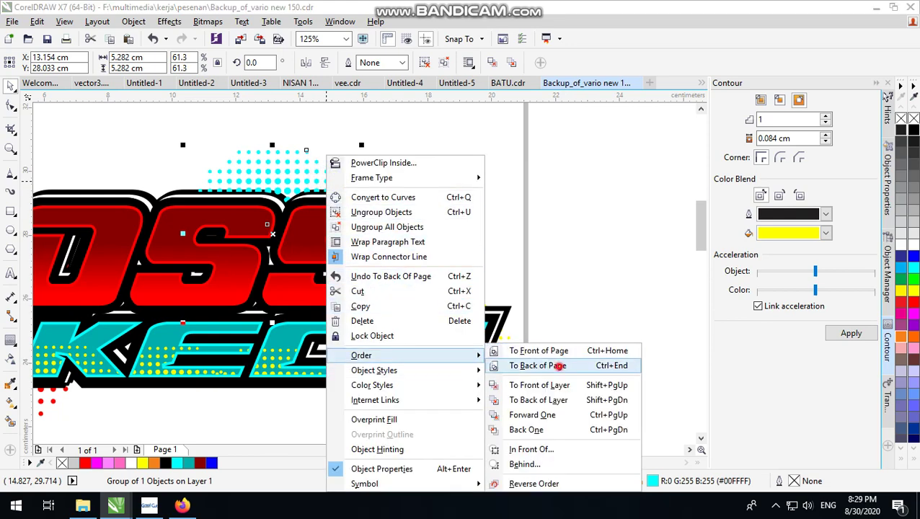
{"action": "left_click", "coordinate": [555, 366]}
{"action": "scroll", "coordinate": [438, 235], "scroll_direction": "down", "scroll_amount": 2}
{"action": "scroll", "coordinate": [438, 235], "scroll_direction": "up", "scroll_amount": 4}
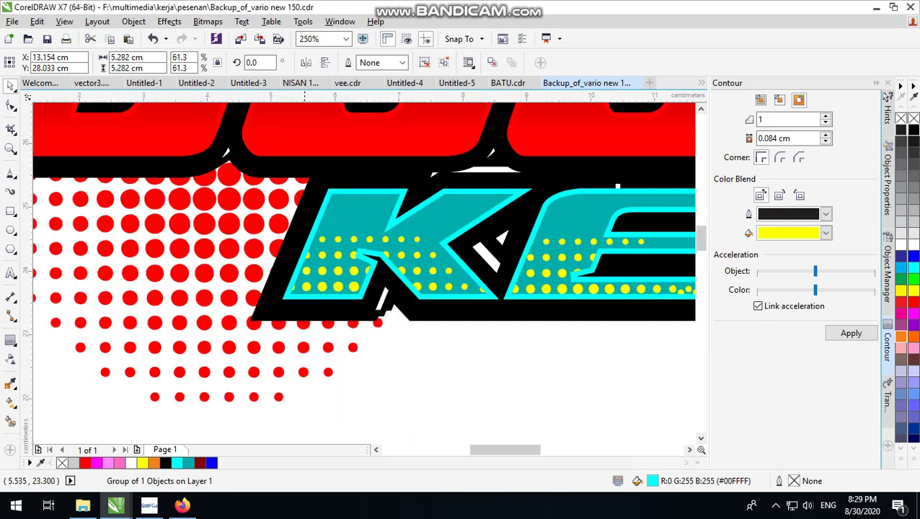
{"action": "scroll", "coordinate": [581, 183], "scroll_direction": "down", "scroll_amount": 2}
{"action": "left_click", "coordinate": [460, 363]}
Select the whole logo artwork to review it and collapse the Contour docker for a larger drawing area.
{"action": "scroll", "coordinate": [459, 362], "scroll_direction": "down", "scroll_amount": 3}
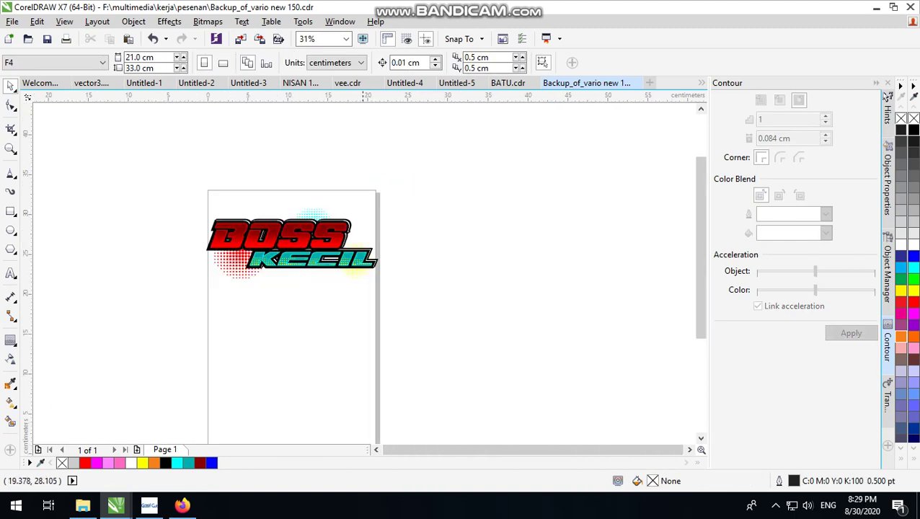
{"action": "scroll", "coordinate": [460, 363], "scroll_direction": "up", "scroll_amount": 2}
{"action": "scroll", "coordinate": [459, 363], "scroll_direction": "down", "scroll_amount": 1}
{"action": "left_click_drag", "start_coordinate": [477, 181], "coordinate": [33, 371]}
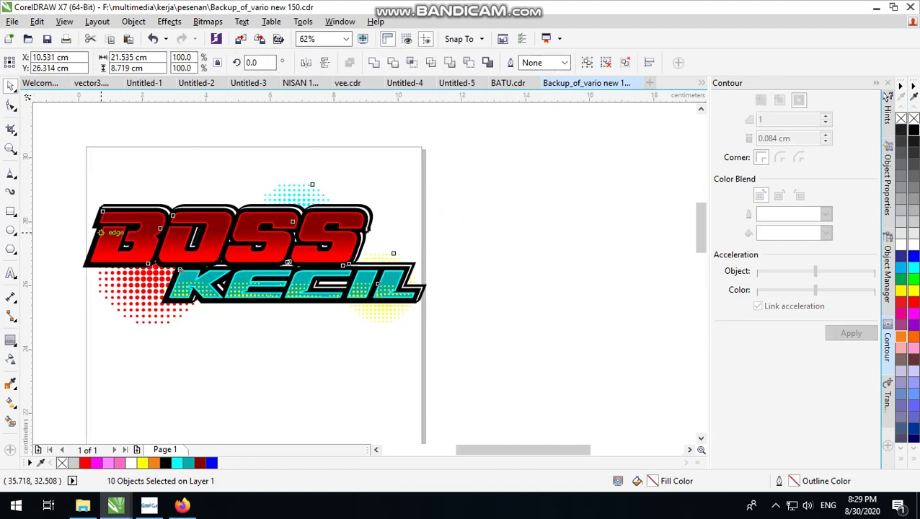
{"action": "scroll", "coordinate": [79, 234], "scroll_direction": "up", "scroll_amount": 4}
{"action": "scroll", "coordinate": [425, 349], "scroll_direction": "down", "scroll_amount": 3}
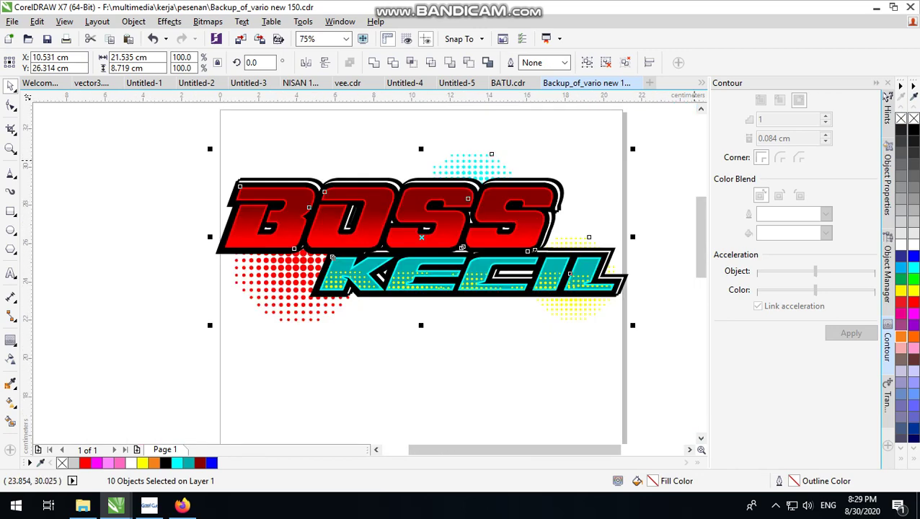
{"action": "left_click", "coordinate": [876, 82]}
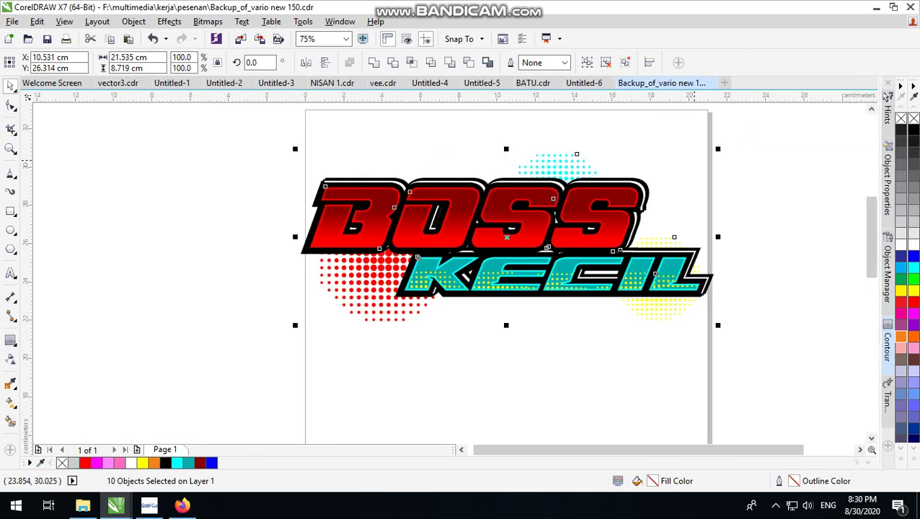
{"action": "left_click", "coordinate": [750, 140]}
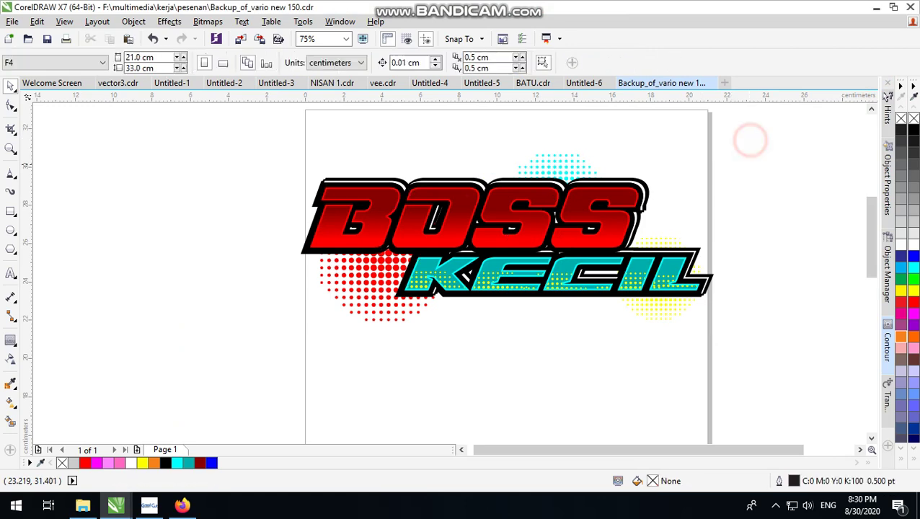
Draw a rectangle about 30.5 by 13.8 cm around the whole BOSS KECIL logo and fill it with black.
{"action": "scroll", "coordinate": [634, 199], "scroll_direction": "up", "scroll_amount": 2}
{"action": "scroll", "coordinate": [632, 200], "scroll_direction": "down", "scroll_amount": 2}
{"action": "scroll", "coordinate": [346, 202], "scroll_direction": "up", "scroll_amount": 1}
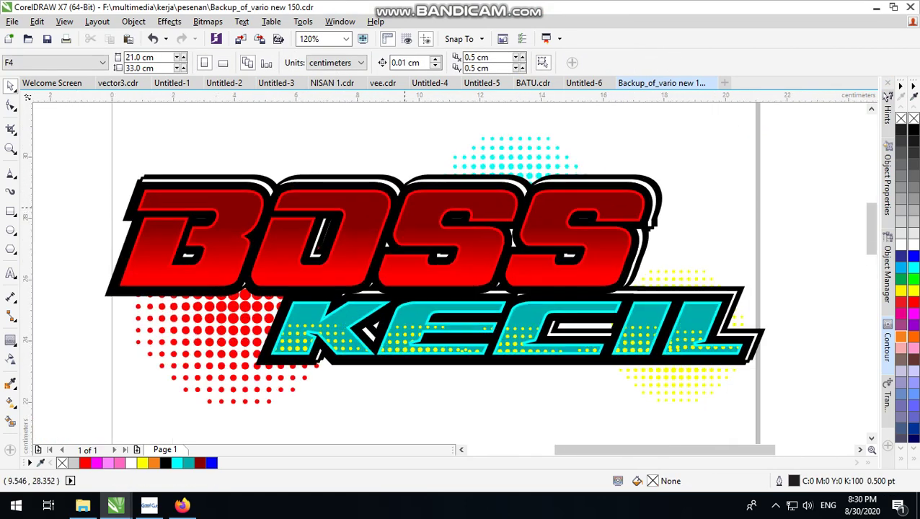
{"action": "scroll", "coordinate": [474, 196], "scroll_direction": "down", "scroll_amount": 3}
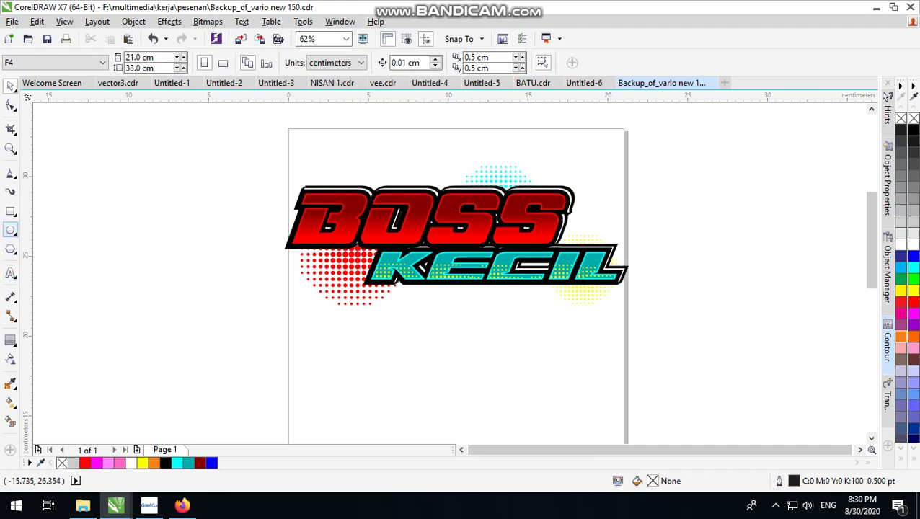
{"action": "left_click", "coordinate": [11, 212]}
{"action": "left_click_drag", "start_coordinate": [223, 123], "coordinate": [712, 345]}
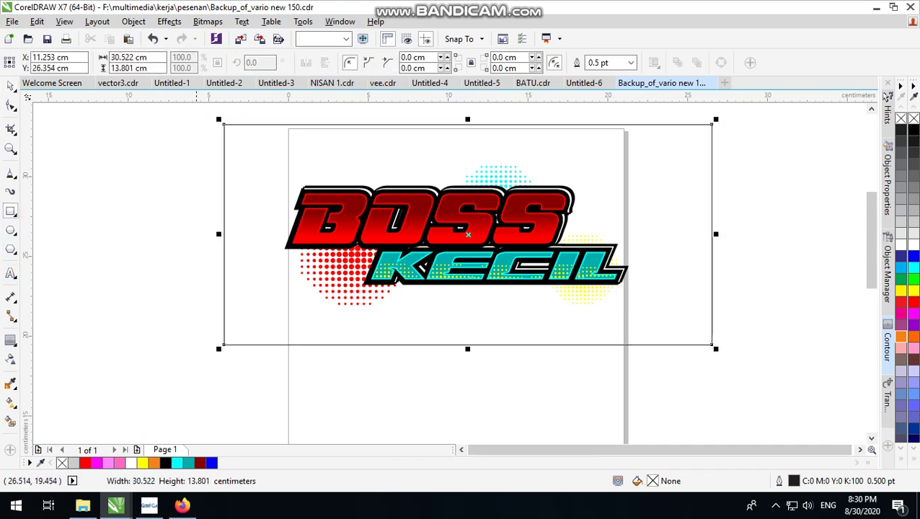
{"action": "left_click", "coordinate": [11, 85]}
{"action": "left_click", "coordinate": [902, 129]}
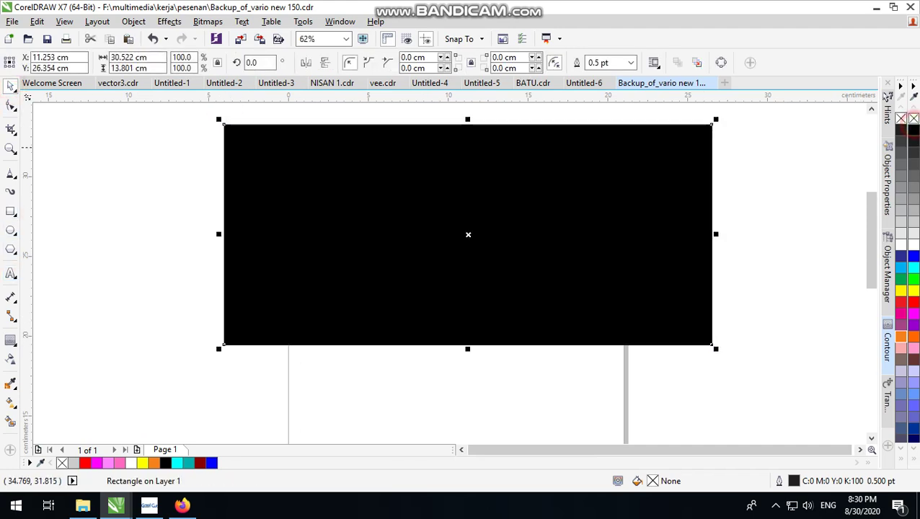
Send the black rectangle to the back of the page, behind the logo artwork, and deselect it.
{"action": "right_click", "coordinate": [689, 155]}
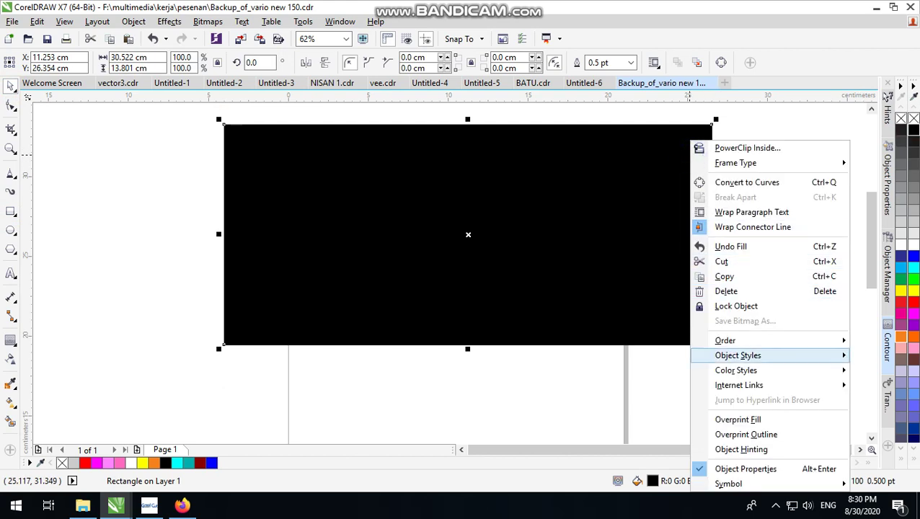
{"action": "mouse_move", "coordinate": [725, 340]}
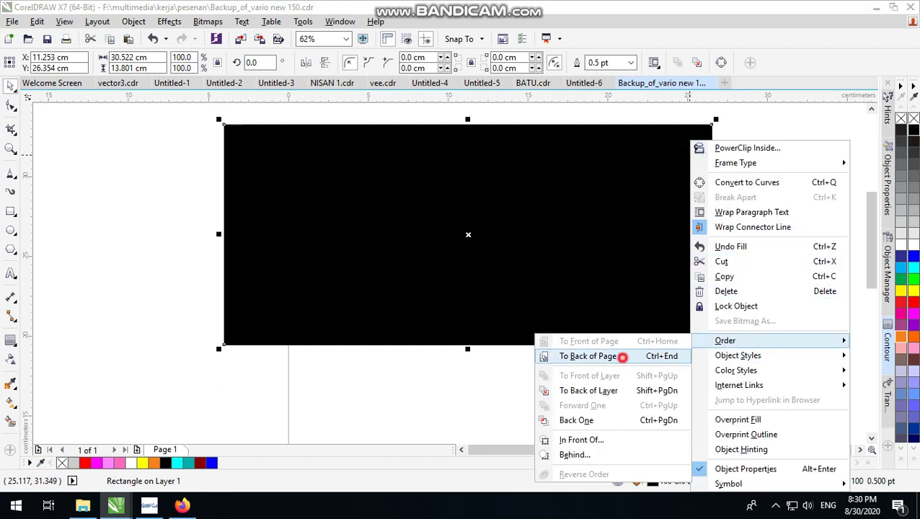
{"action": "left_click", "coordinate": [620, 357]}
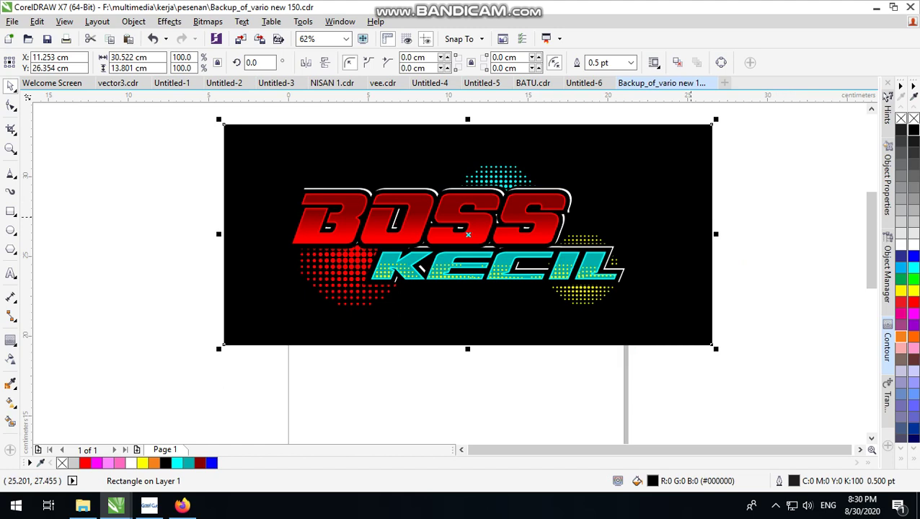
{"action": "left_click", "coordinate": [761, 182]}
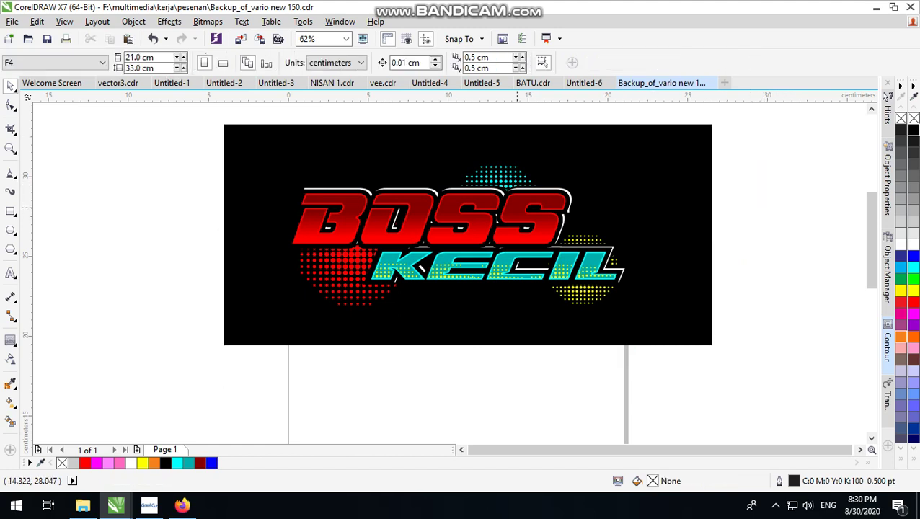
Examine the logo's letters, outlines and halftone circles against the black background, both close up and as a whole.
{"action": "scroll", "coordinate": [516, 209], "scroll_direction": "up", "scroll_amount": 2}
{"action": "scroll", "coordinate": [353, 190], "scroll_direction": "up", "scroll_amount": 1}
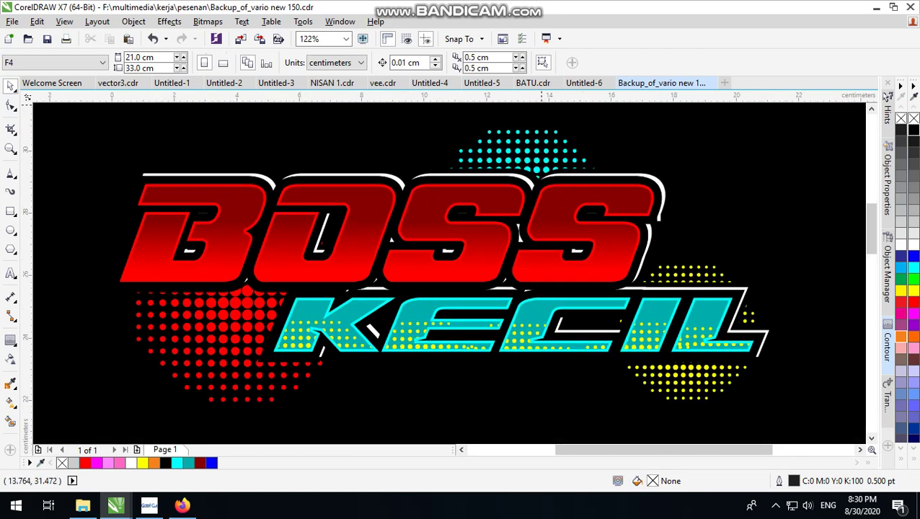
{"action": "mouse_move", "coordinate": [563, 8]}
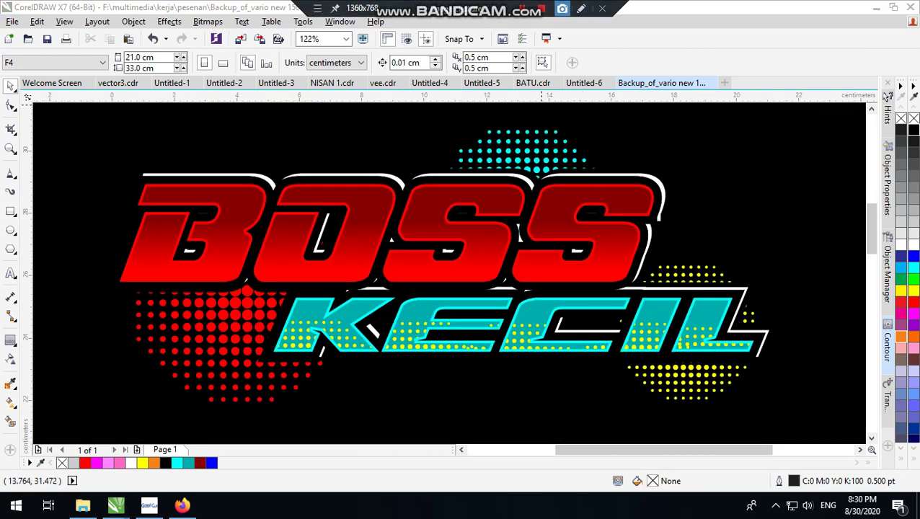
{"action": "scroll", "coordinate": [458, 297], "scroll_direction": "down", "scroll_amount": 6}
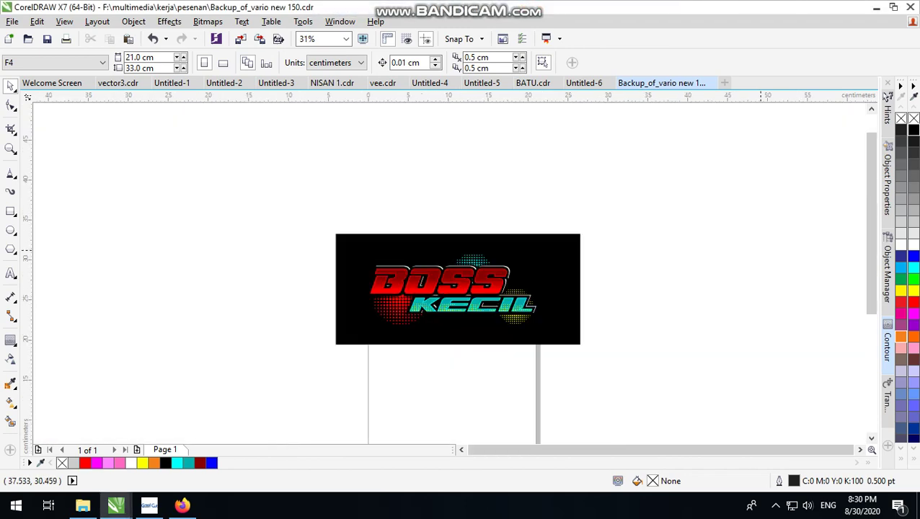
{"action": "left_click", "coordinate": [785, 244]}
{"action": "scroll", "coordinate": [786, 246], "scroll_direction": "up", "scroll_amount": 6}
{"action": "scroll", "coordinate": [719, 287], "scroll_direction": "down", "scroll_amount": 3}
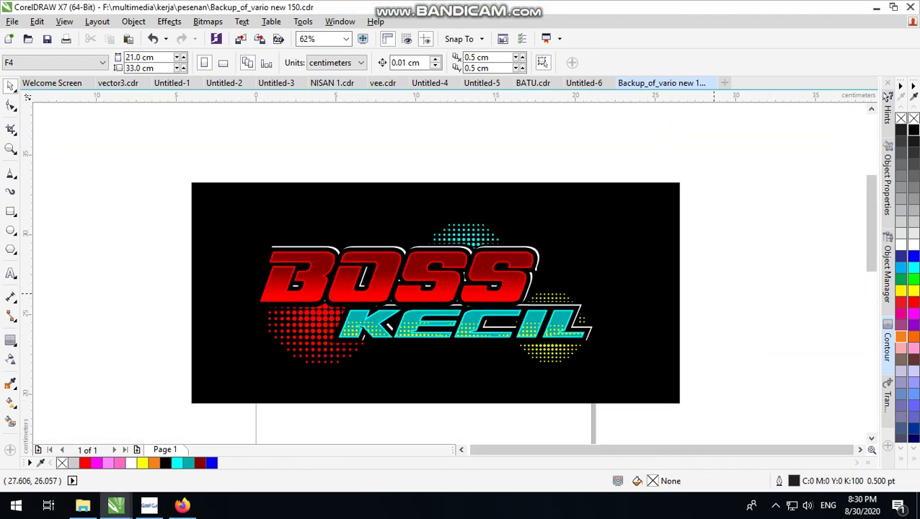
{"action": "left_click", "coordinate": [718, 287]}
{"action": "scroll", "coordinate": [478, 332], "scroll_direction": "up", "scroll_amount": 3}
{"action": "scroll", "coordinate": [532, 257], "scroll_direction": "down", "scroll_amount": 3}
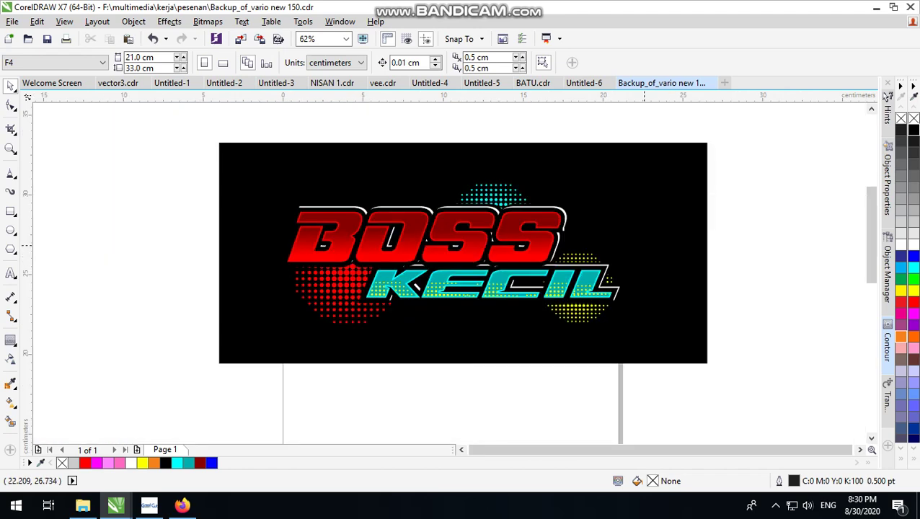
{"action": "left_click", "coordinate": [769, 230]}
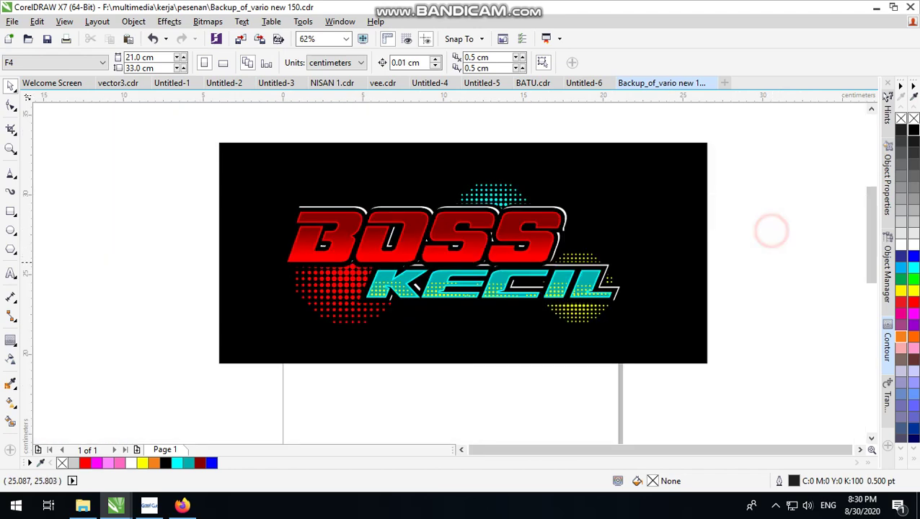
Move the black background rectangle away from the logo and delete it.
{"action": "left_click_drag", "start_coordinate": [662, 236], "coordinate": [254, 312]}
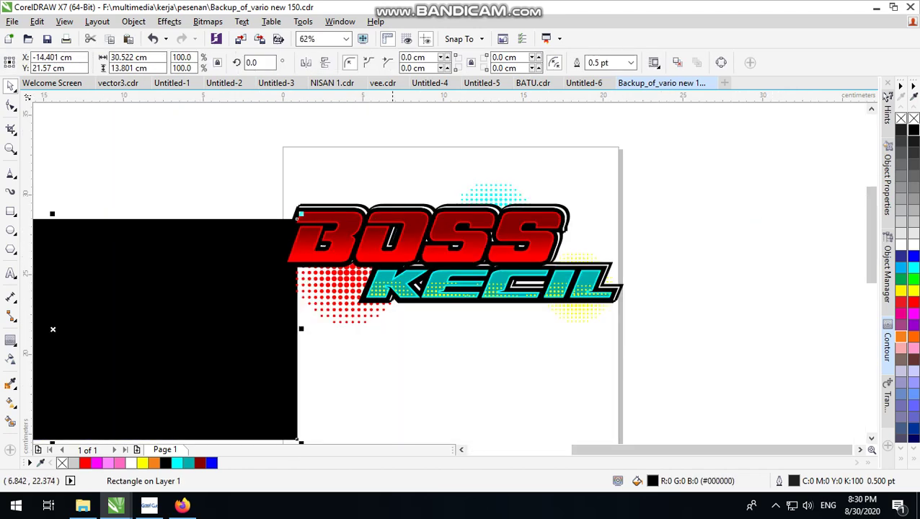
{"action": "key", "text": "Delete"}
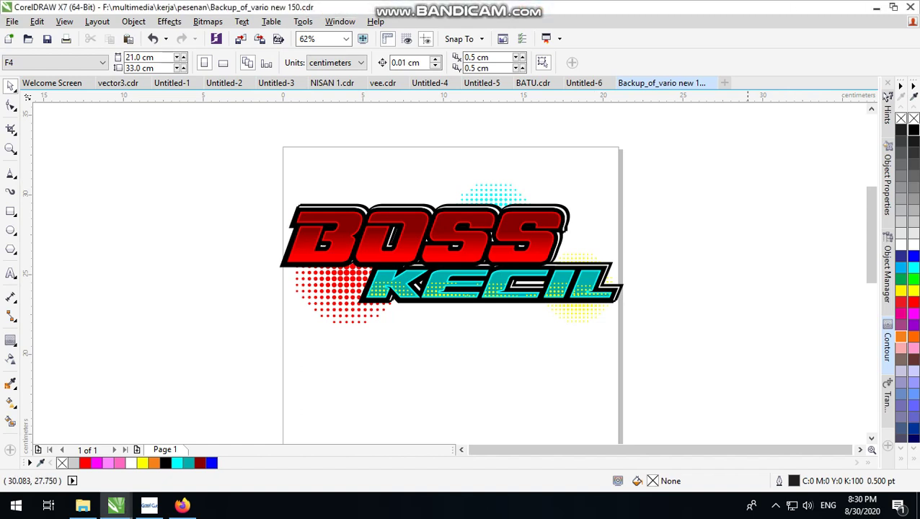
{"action": "left_click", "coordinate": [675, 246]}
{"action": "left_click_drag", "start_coordinate": [675, 149], "coordinate": [616, 160]}
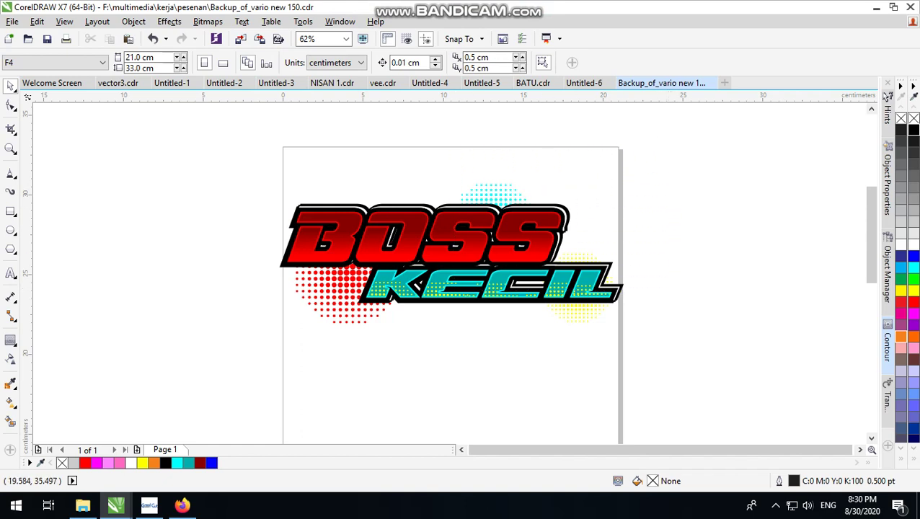